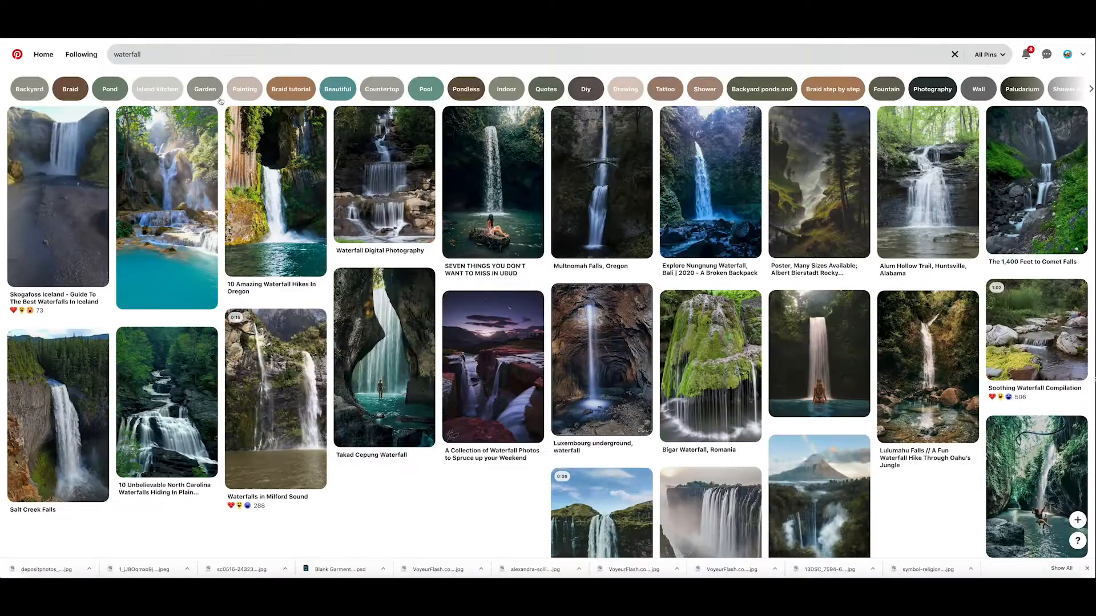
# Browse the waterfall results, and search for "north face tent" pins
pyautogui.scroll(-10, 510, 271)
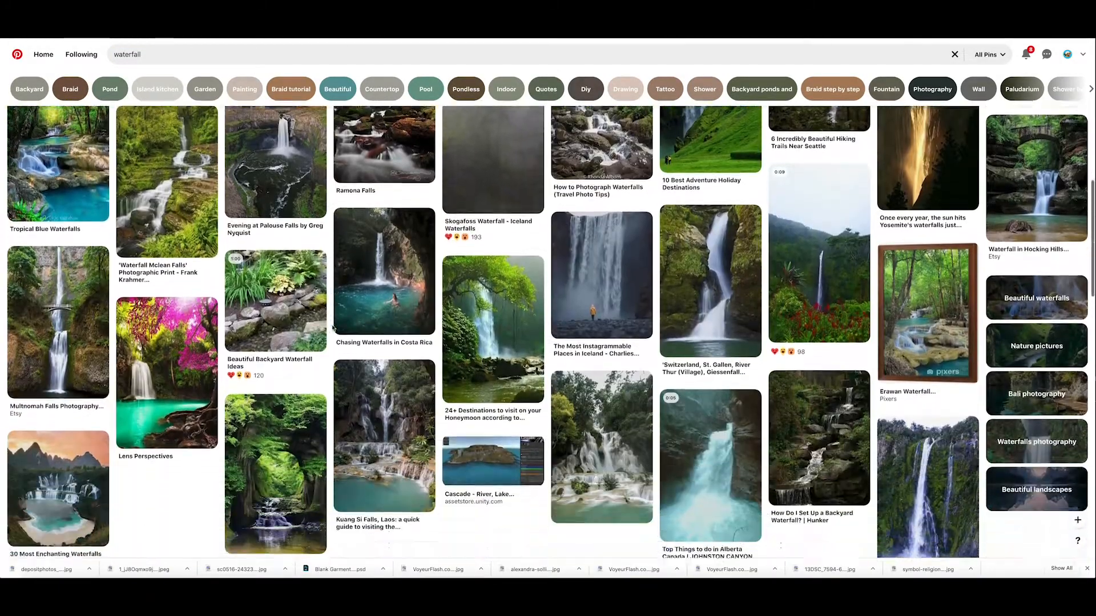
pyautogui.scroll(-5, 333, 328)
pyautogui.click(247, 56)
pyautogui.write('north face tent')
pyautogui.press('Return')
pyautogui.scroll(-2, 459, 179)
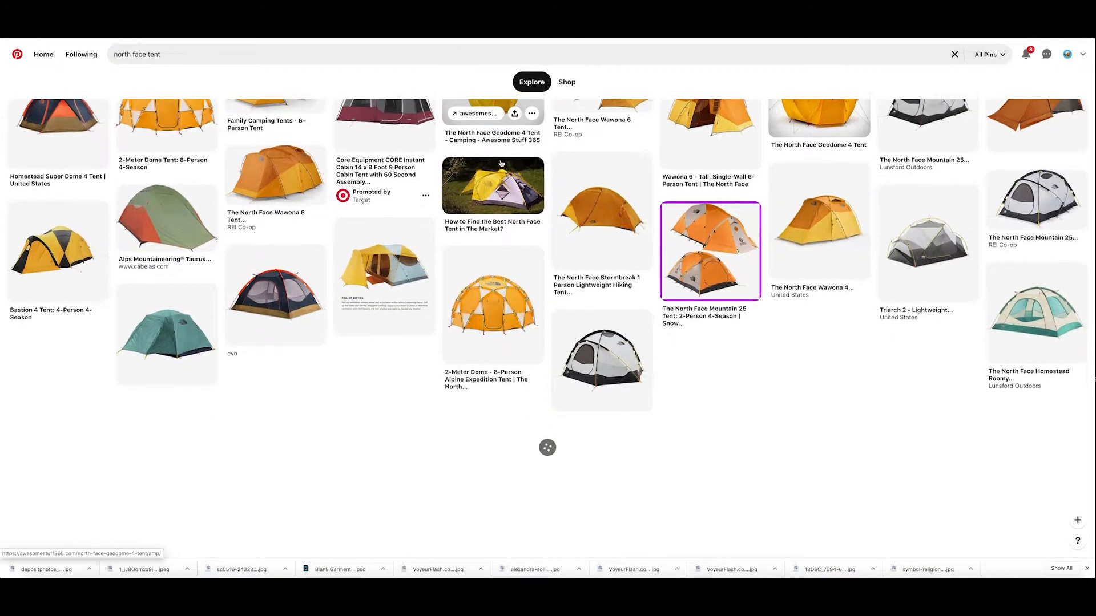
pyautogui.scroll(-8, 459, 178)
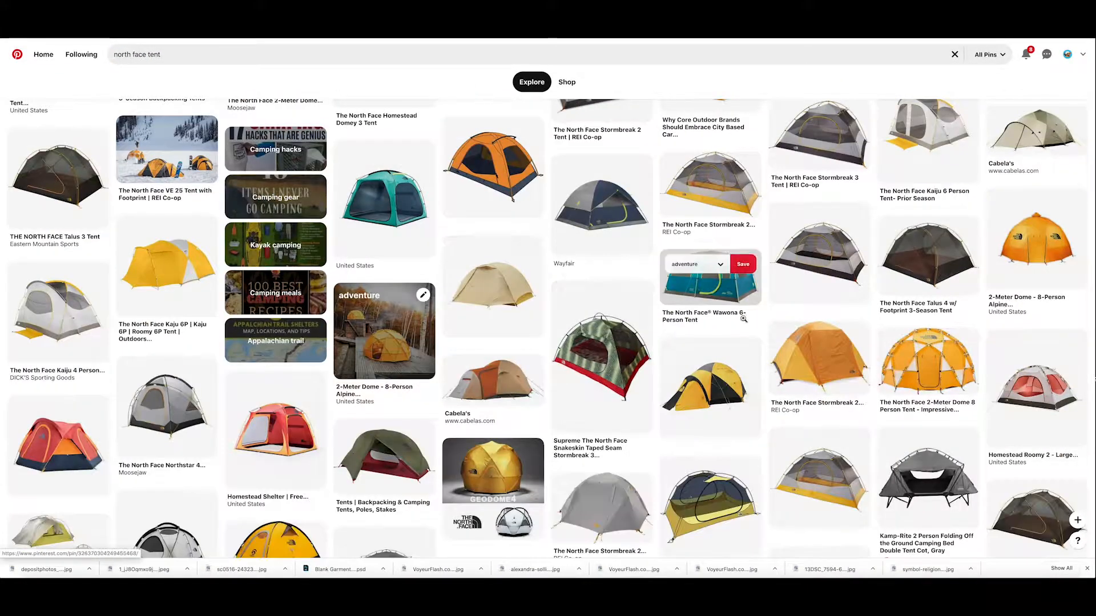
pyautogui.scroll(-4, 742, 324)
# From the 2-Meter Dome tent pin's related content, save the honeymoon dome interior to the adventure board and the Anton Daybed to interiors
pyautogui.click(381, 121)
pyautogui.scroll(-1, 26, 438)
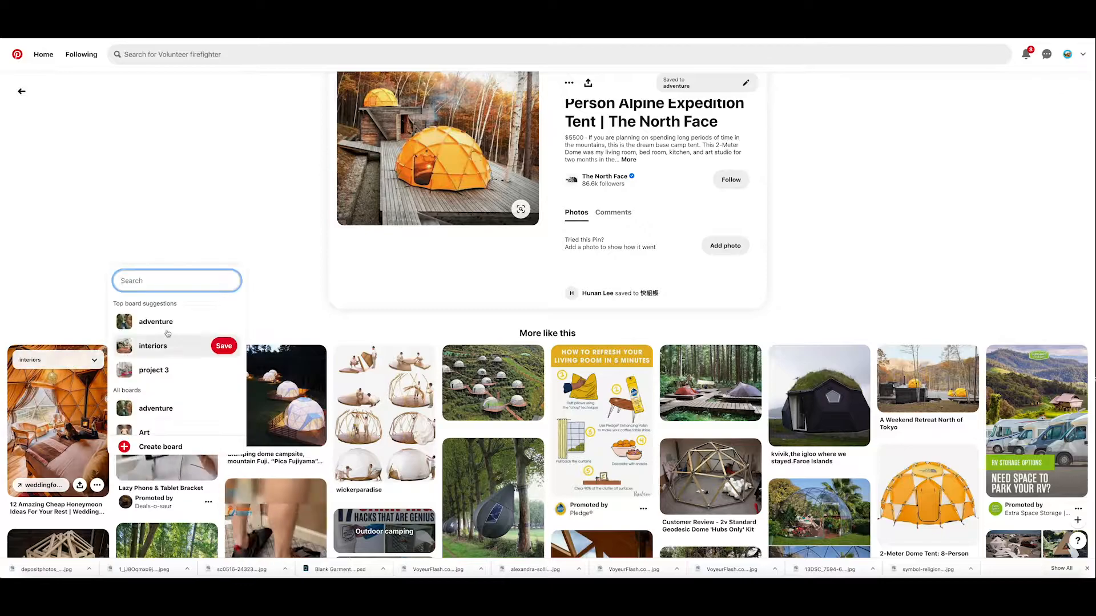
pyautogui.scroll(-5, 115, 408)
pyautogui.scroll(6, 9, 412)
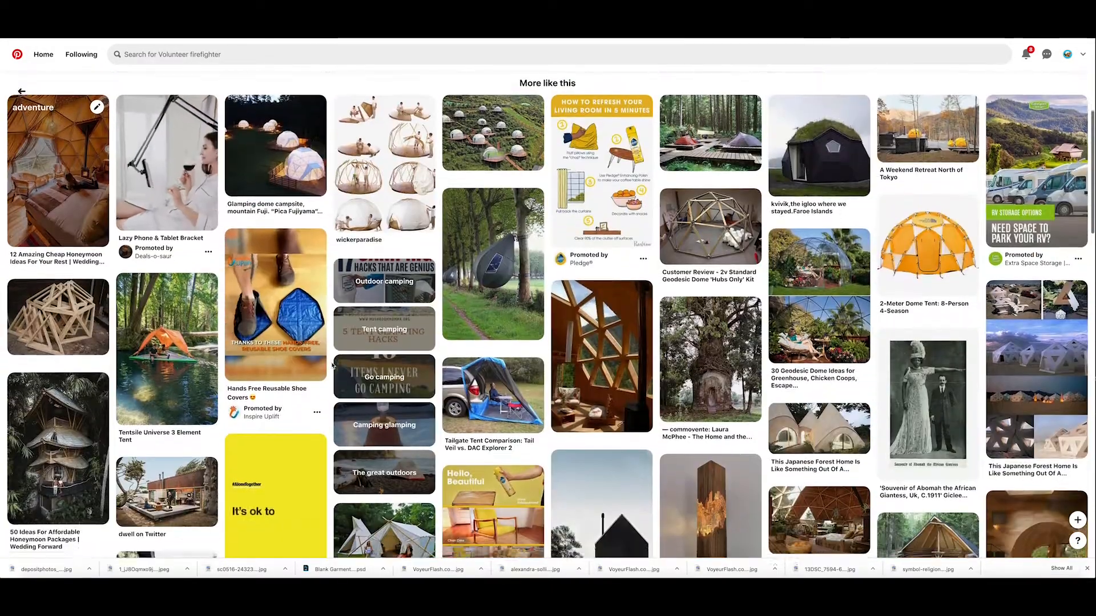
pyautogui.click(32, 425)
pyautogui.click(486, 485)
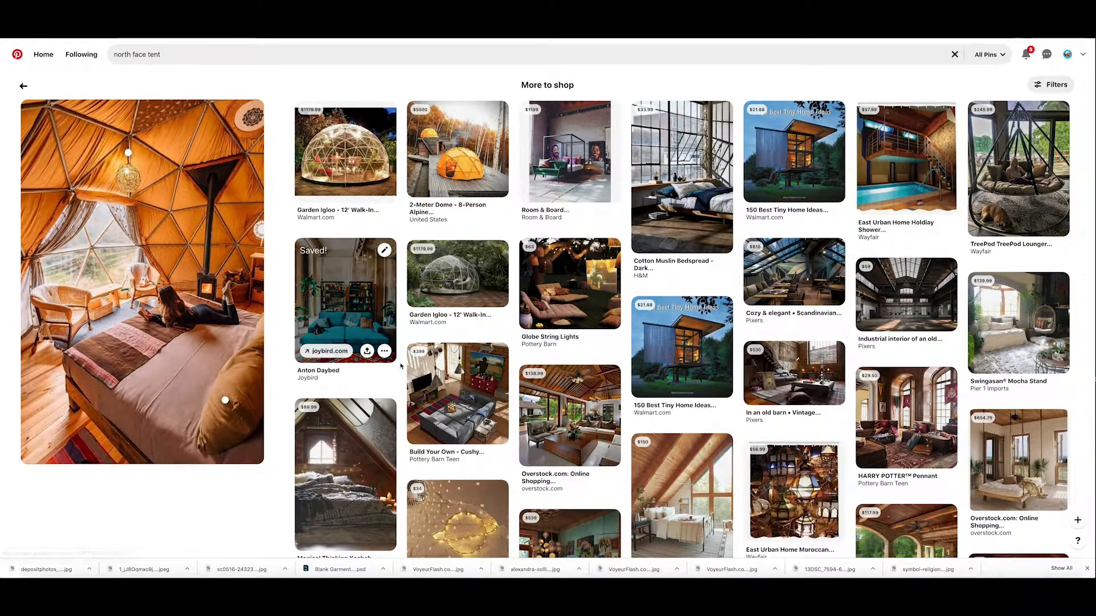
# Search for "sprinter camping van" and look over the results
pyautogui.click(252, 57)
pyautogui.write('sprinter v')
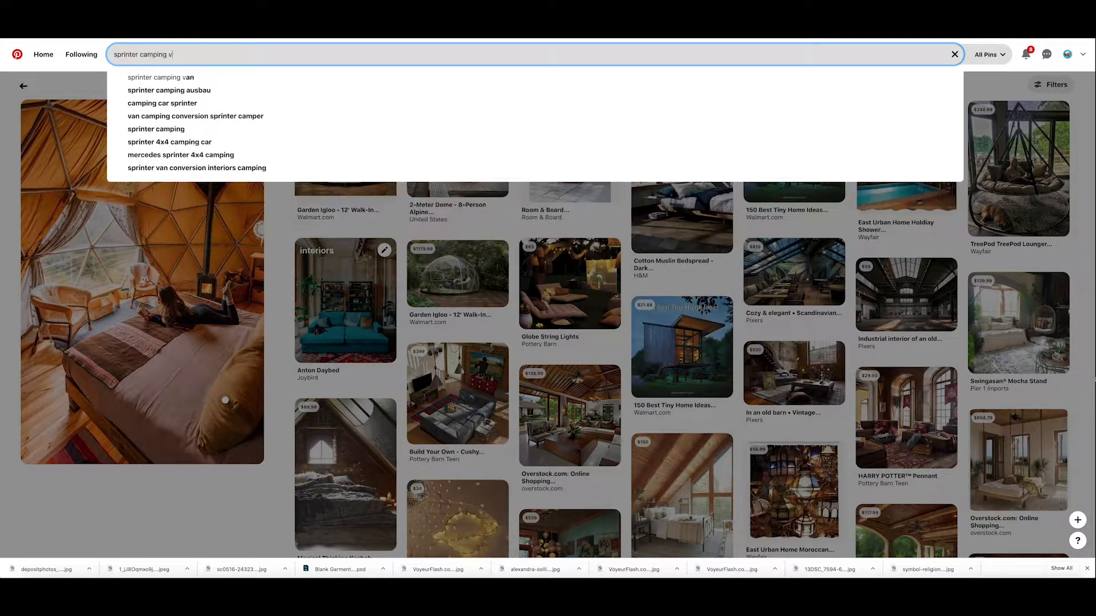
pyautogui.write('an')
pyautogui.press('Return')
pyautogui.scroll(-1, 596, 286)
pyautogui.scroll(1, 596, 286)
# Search for "adventure van" and save the "25 Van Life Ideas For Your Next Campervan Conversion" pin to the adventure board
pyautogui.click(252, 56)
pyautogui.write('adventur')
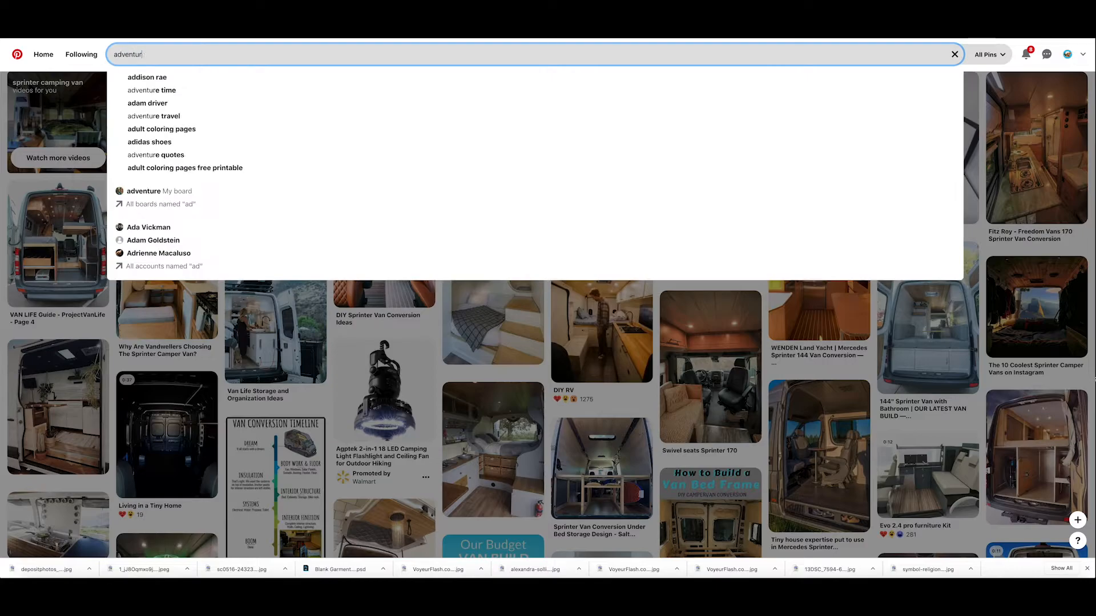
pyautogui.write('e van')
pyautogui.press('Return')
pyautogui.click(392, 121)
pyautogui.click(430, 212)
pyautogui.scroll(-2, 697, 190)
pyautogui.scroll(-7, 696, 190)
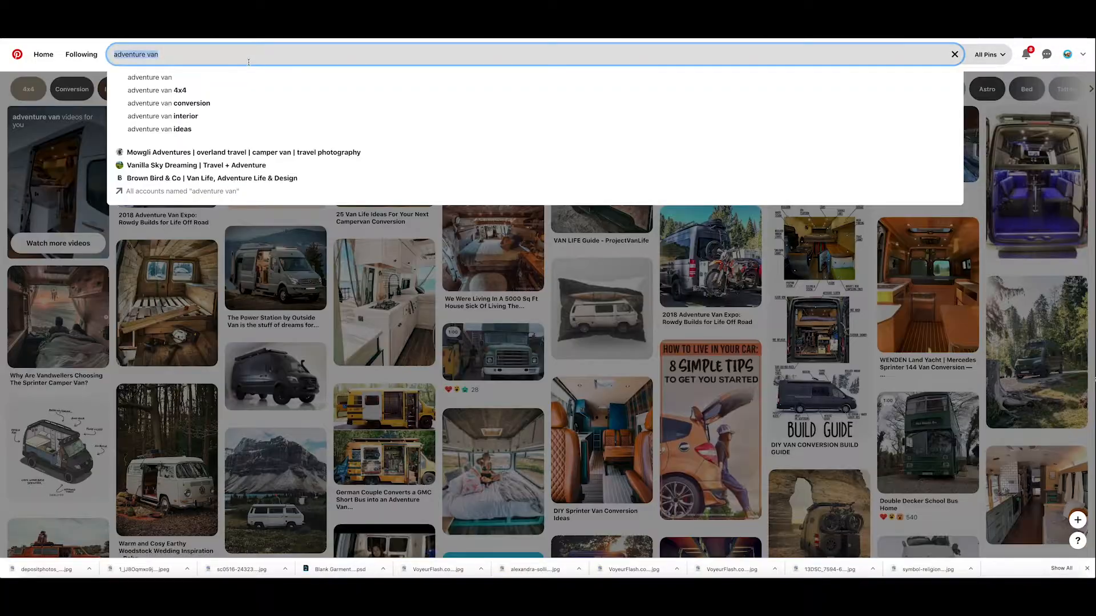
# Search for "outdoors" pins
pyautogui.write('outdoor')
pyautogui.press('Return')
pyautogui.write('s')
pyautogui.press('Return')
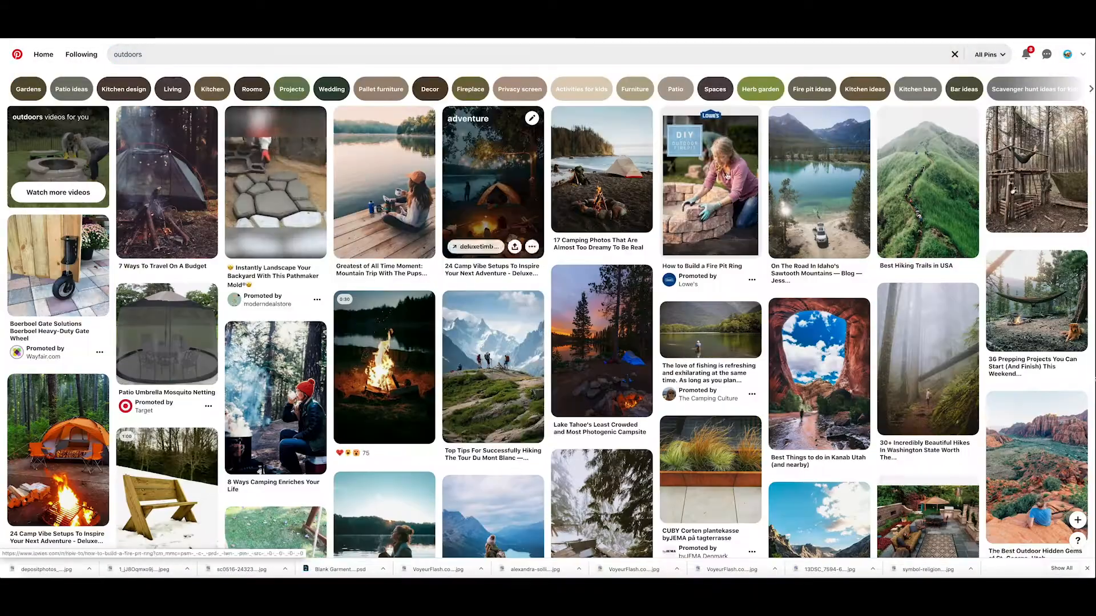
# Search in turn for "campfire", "northface duffel bag" and "camping bag" pins
pyautogui.write('campfire')
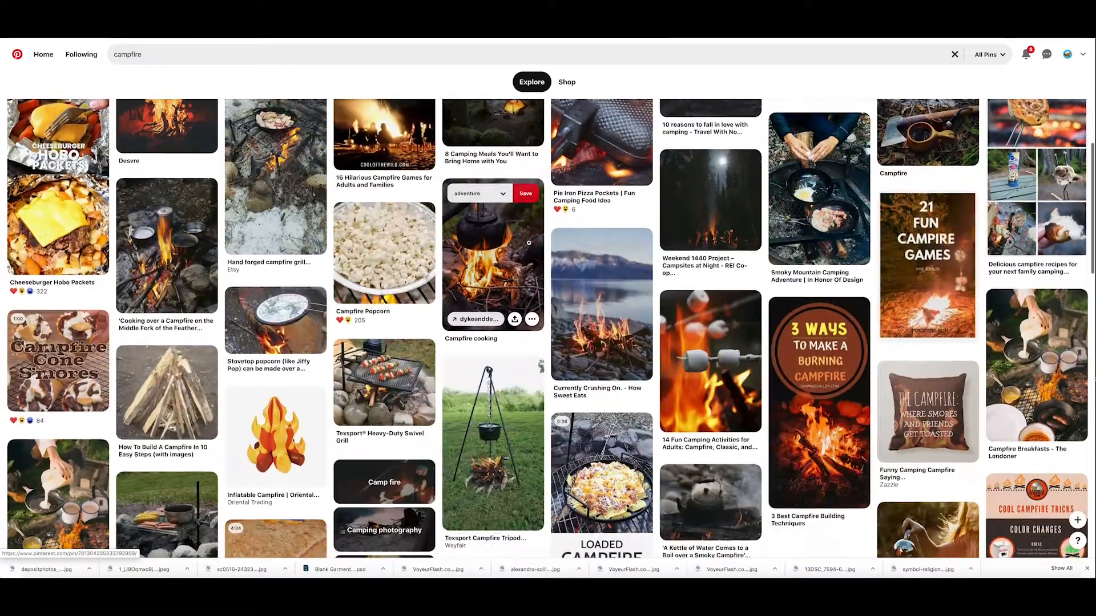
pyautogui.click(353, 57)
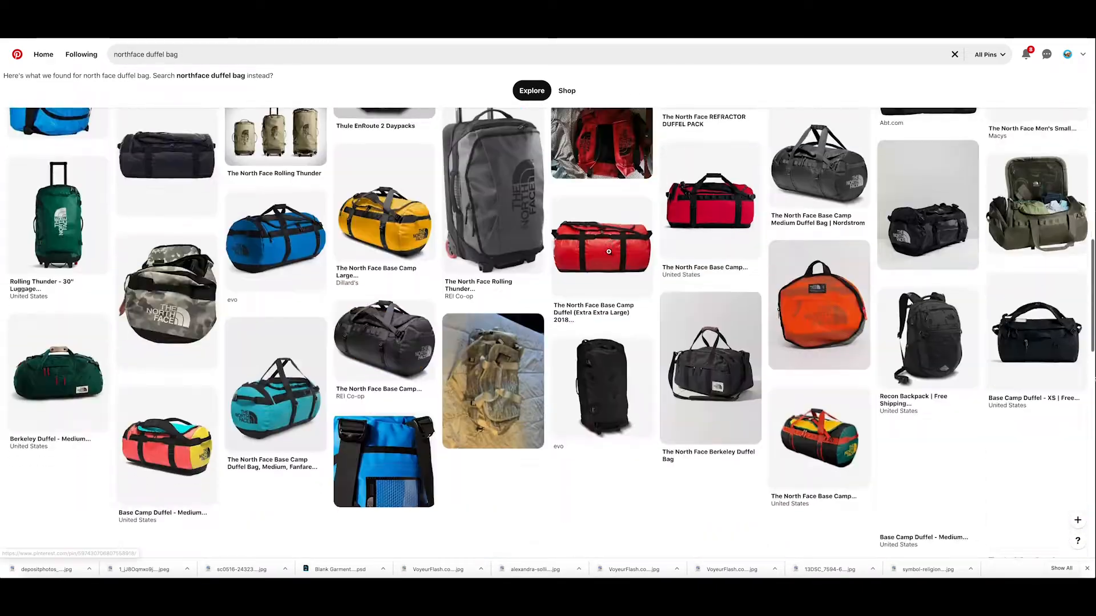
pyautogui.click(271, 61)
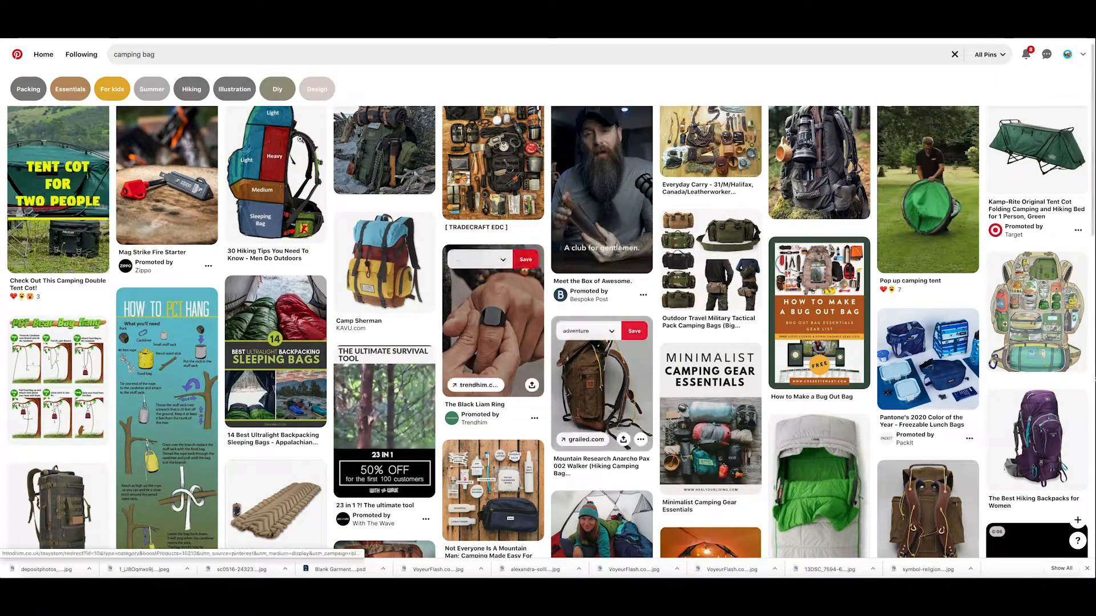
pyautogui.click(341, 59)
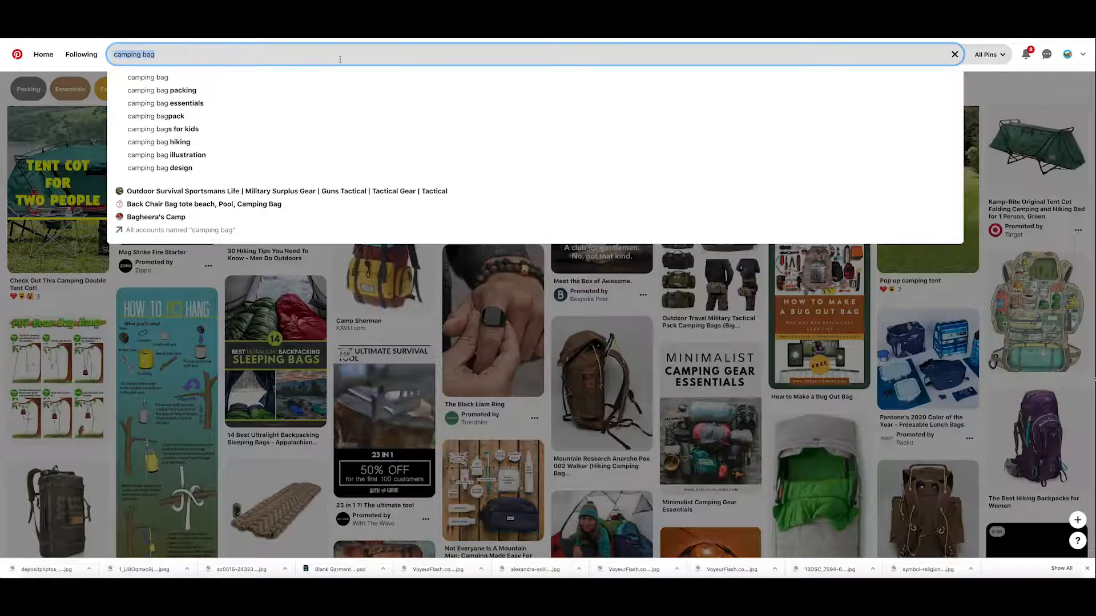
# Review the collected pins on the adventure board for a shared theme and colours
pyautogui.scroll(-15, 362, 233)
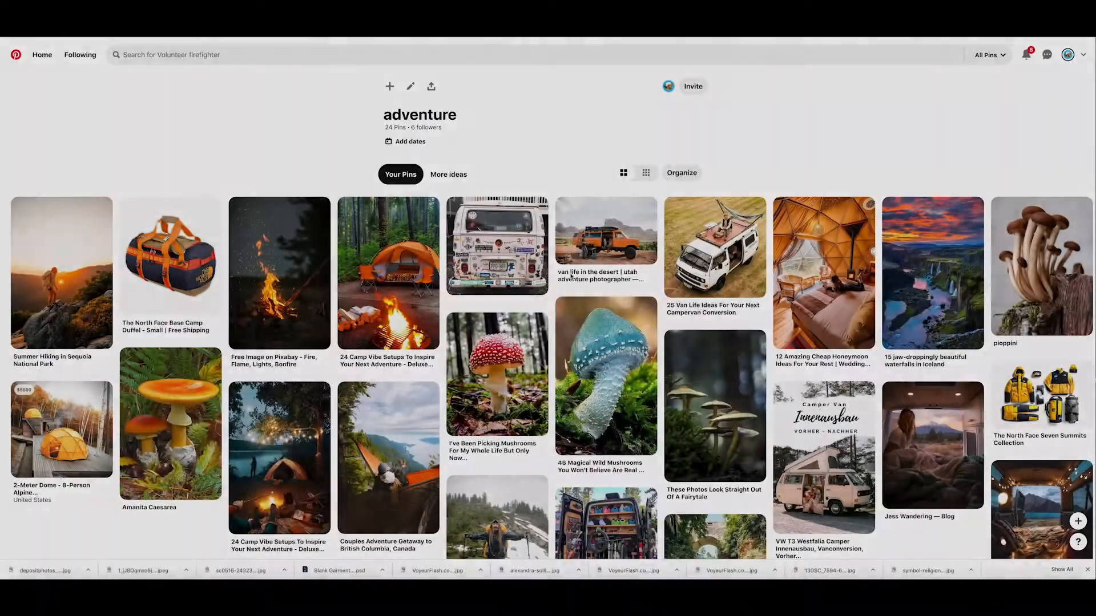
pyautogui.scroll(-1, 571, 276)
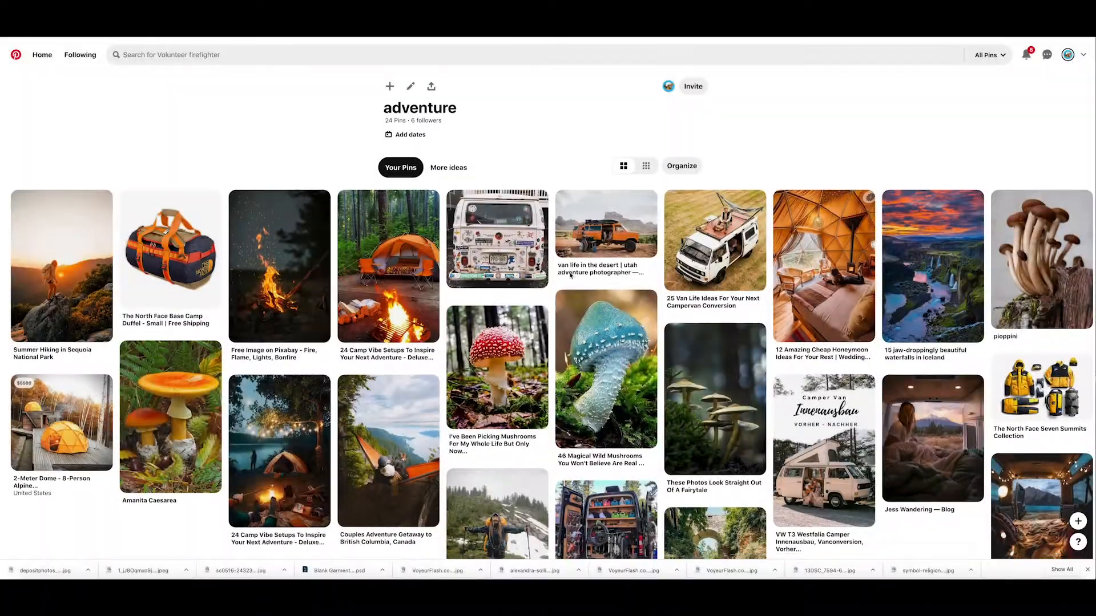
pyautogui.scroll(-3, 571, 275)
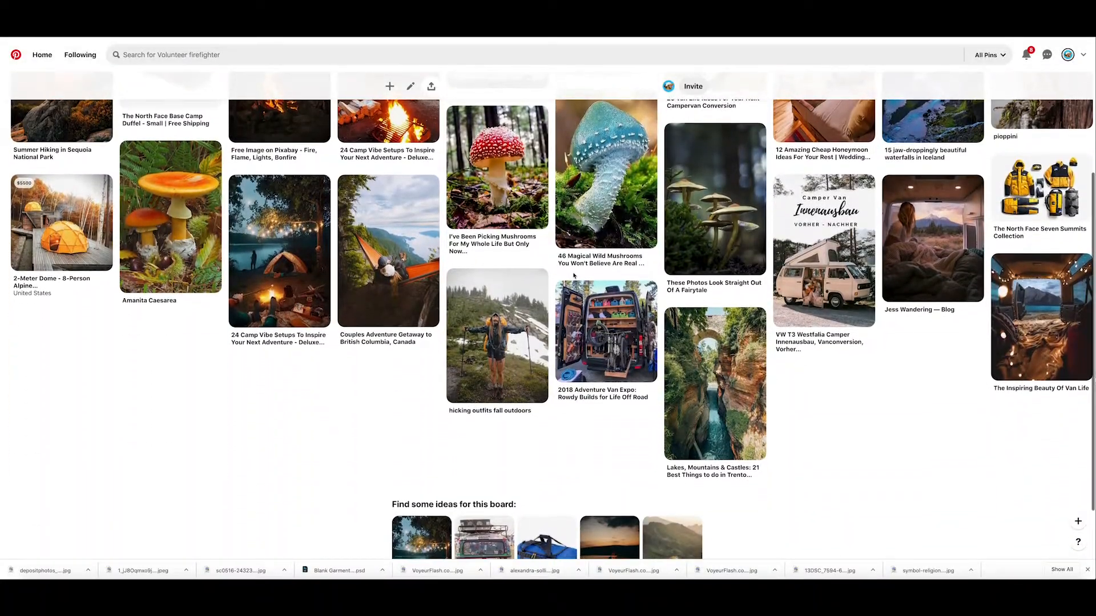
pyautogui.scroll(5, 574, 276)
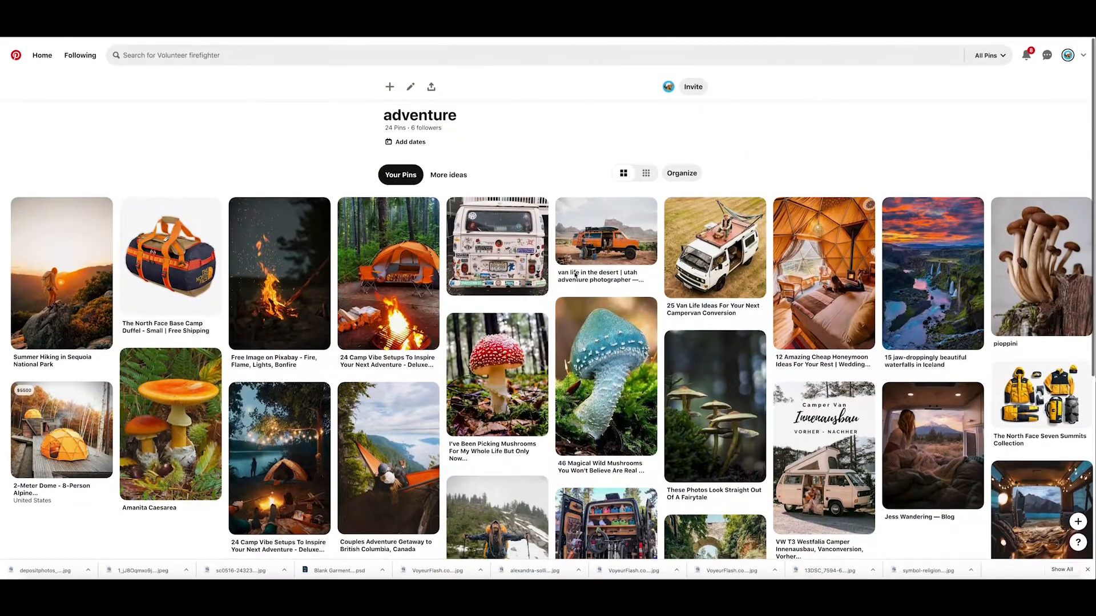
pyautogui.scroll(-1, 577, 274)
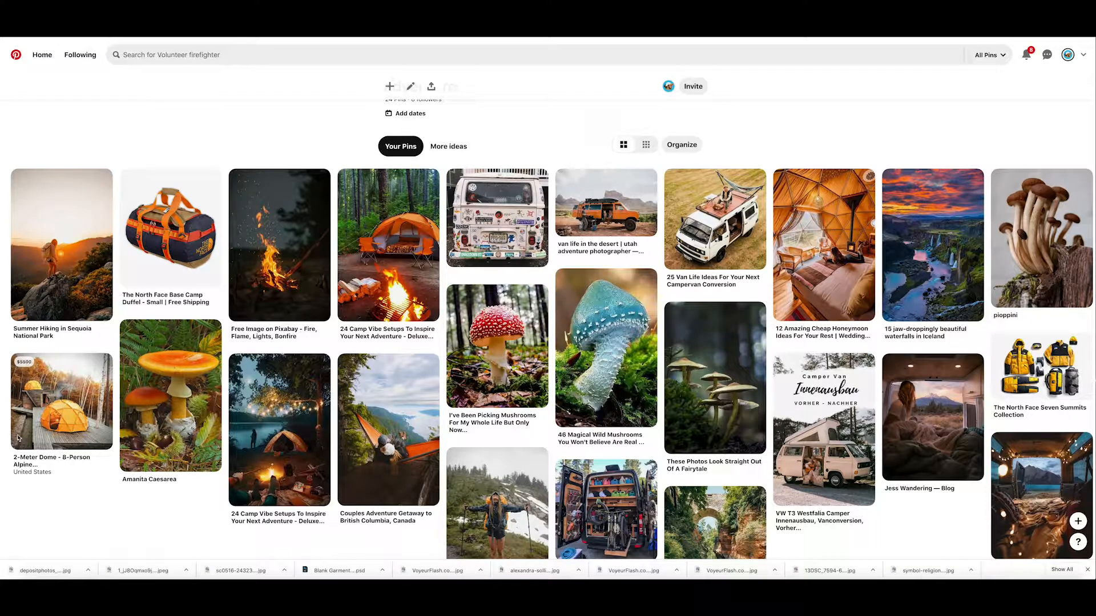
pyautogui.scroll(-2, 208, 411)
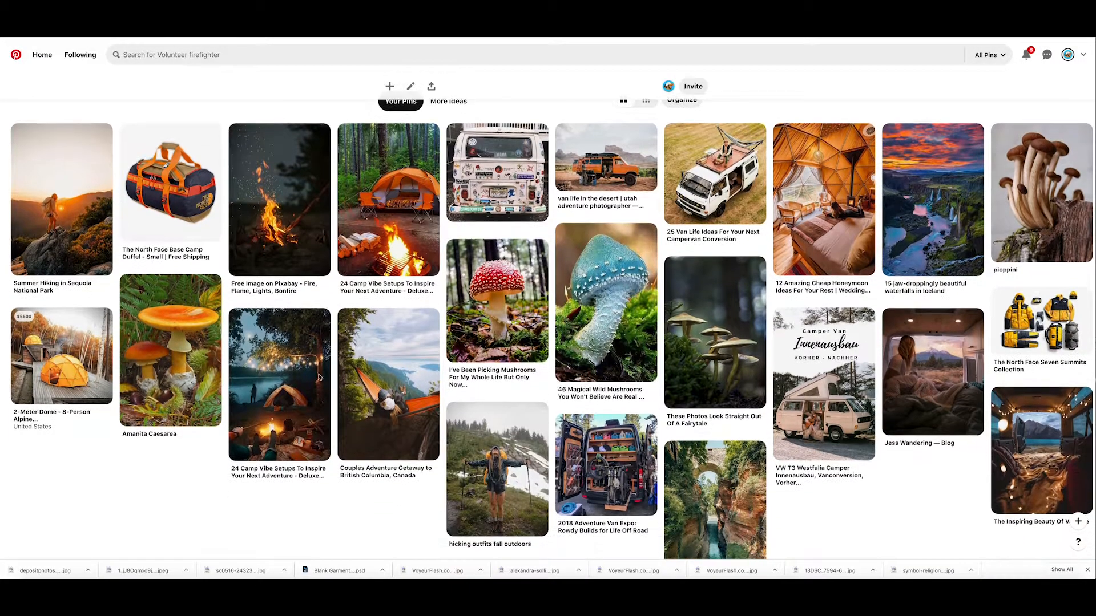
pyautogui.scroll(-1, 396, 389)
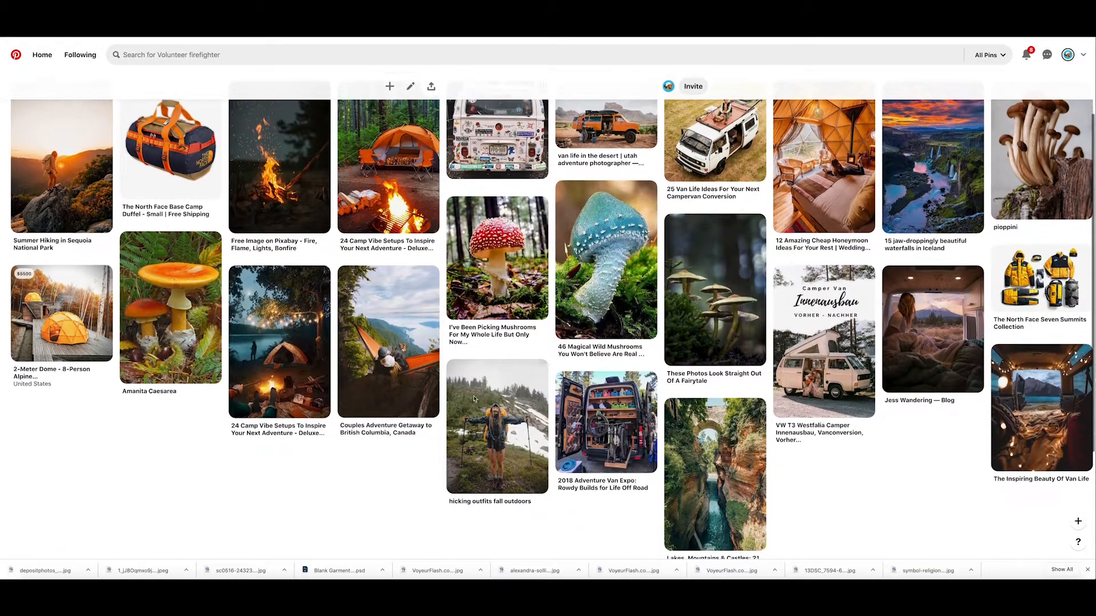
pyautogui.scroll(3, 742, 425)
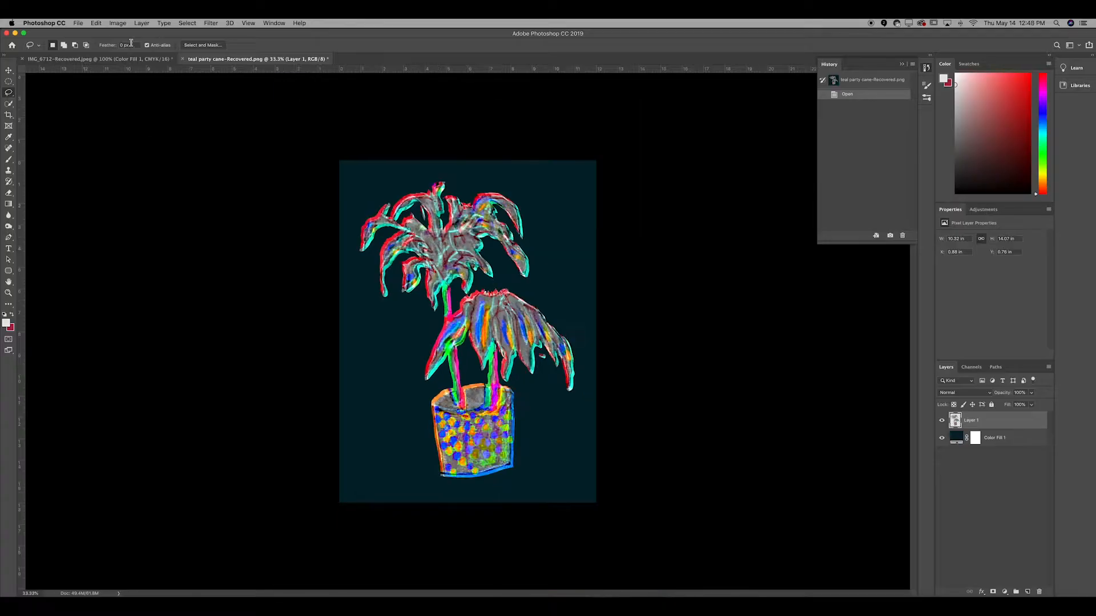
# Switch to Photoshop and create a new 16 × 12 inch document at 300 pixels/inch, RGB Color, with a white background
pyautogui.click(78, 23)
pyautogui.click(91, 32)
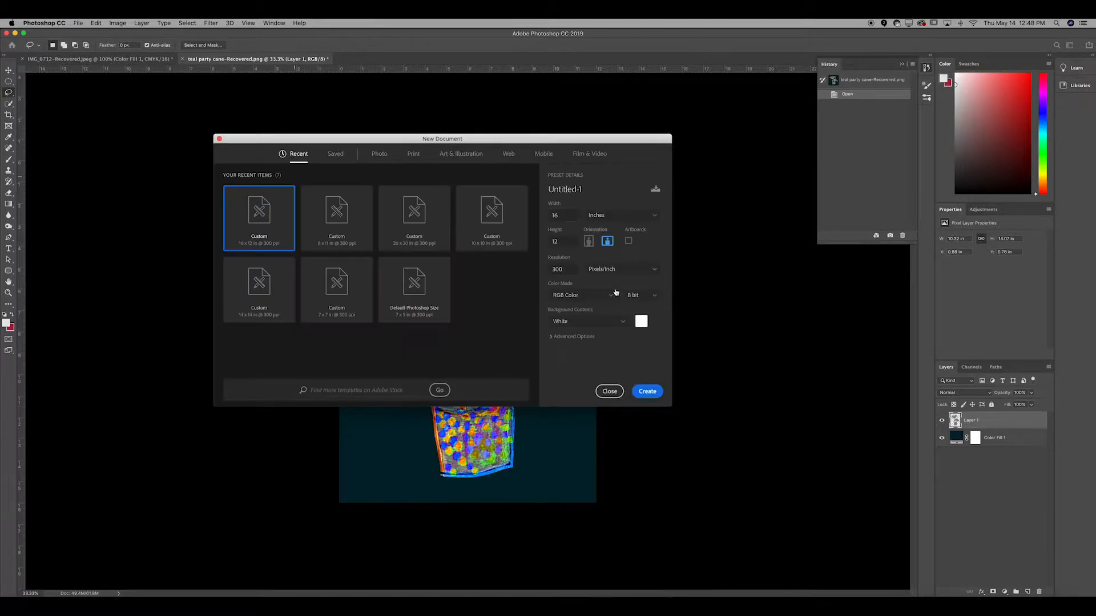
pyautogui.press('Return')
pyautogui.press('super+minus')
# Place the sunset and van 2 images from the Desktop as linked layers
pyautogui.click(78, 23)
pyautogui.click(110, 183)
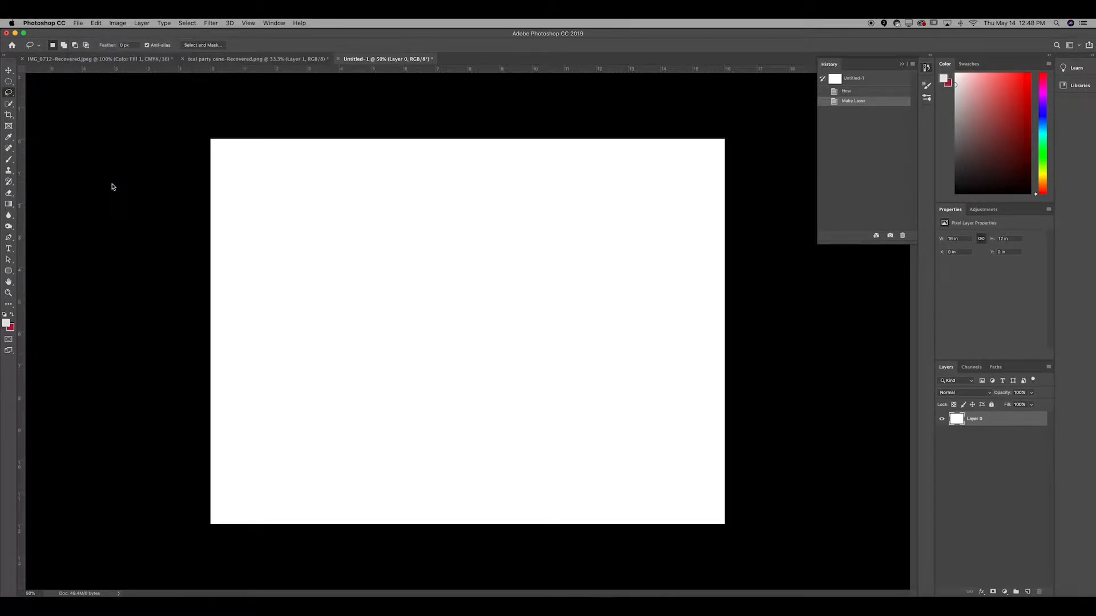
pyautogui.doubleClick(464, 176)
pyautogui.press('Return')
pyautogui.click(78, 22)
pyautogui.click(98, 187)
pyautogui.doubleClick(610, 229)
pyautogui.press('Return')
# Place van 1.jpg and site.jpg from the Desktop as linked layers
pyautogui.click(78, 22)
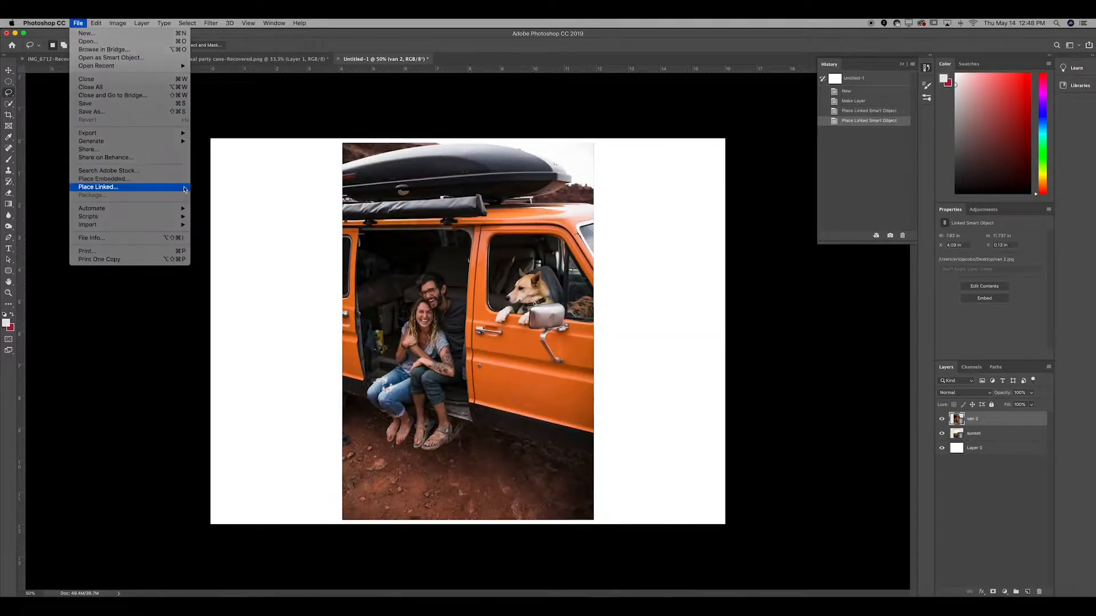
pyautogui.click(135, 188)
pyautogui.doubleClick(561, 174)
pyautogui.press('Return')
pyautogui.click(78, 22)
pyautogui.click(99, 187)
pyautogui.click(656, 174)
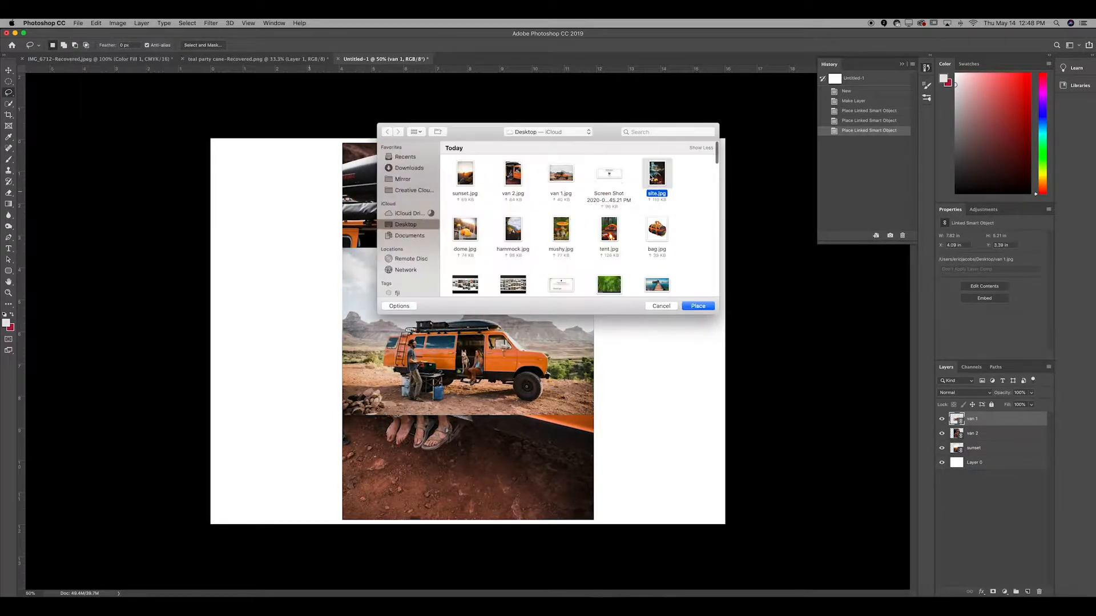
pyautogui.doubleClick(656, 174)
pyautogui.press('Return')
# Place dome.jpg and hammock.jpg from the Desktop as linked layers
pyautogui.click(78, 23)
pyautogui.click(98, 186)
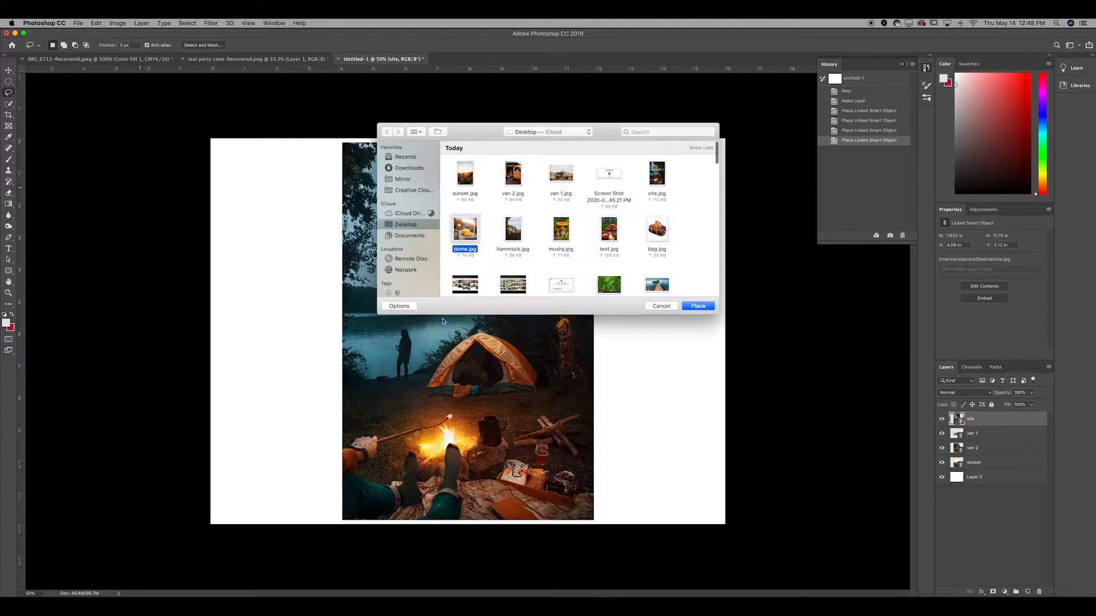
pyautogui.press('Return')
pyautogui.press('Return')
pyautogui.click(78, 23)
pyautogui.click(98, 186)
pyautogui.doubleClick(513, 230)
pyautogui.press('Return')
# Place mushy.jpg and tent.jpg from the Desktop as linked layers
pyautogui.click(78, 23)
pyautogui.click(98, 186)
pyautogui.doubleClick(657, 230)
pyautogui.press('Return')
pyautogui.click(78, 22)
pyautogui.click(98, 186)
pyautogui.doubleClick(614, 231)
pyautogui.press('Return')
# Place bag.jpg from the Desktop as a linked layer on top of the other images
pyautogui.click(79, 23)
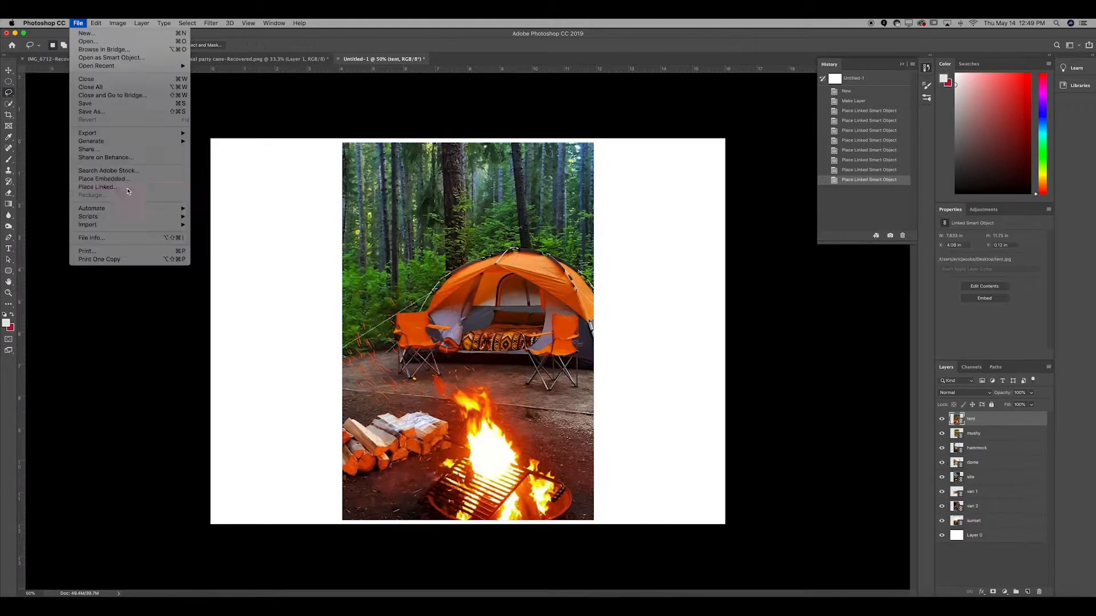
pyautogui.click(98, 187)
pyautogui.doubleClick(656, 232)
pyautogui.press('Return')
# Rasterize all the placed image layers from bag through sunset, and hide every image layer except bag
pyautogui.keyDown('shift'); pyautogui.click(979, 534); pyautogui.keyUp('shift')
pyautogui.rightClick(979, 534)
pyautogui.click(913, 379)
pyautogui.click(973, 434)
pyautogui.moveTo(942, 434); pyautogui.dragTo(941, 537)
# Add a bright blue solid colour fill layer directly above Layer 0
pyautogui.click(975, 550)
pyautogui.click(1005, 592)
pyautogui.click(1019, 426)
pyautogui.click(734, 166)
pyautogui.click(821, 162)
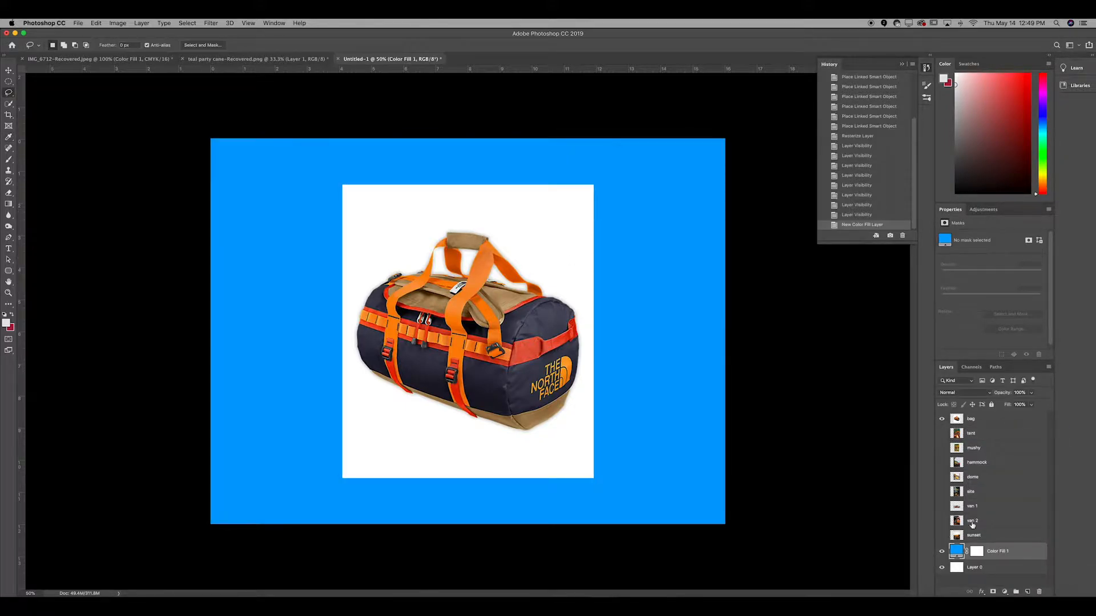
pyautogui.press('Delete')
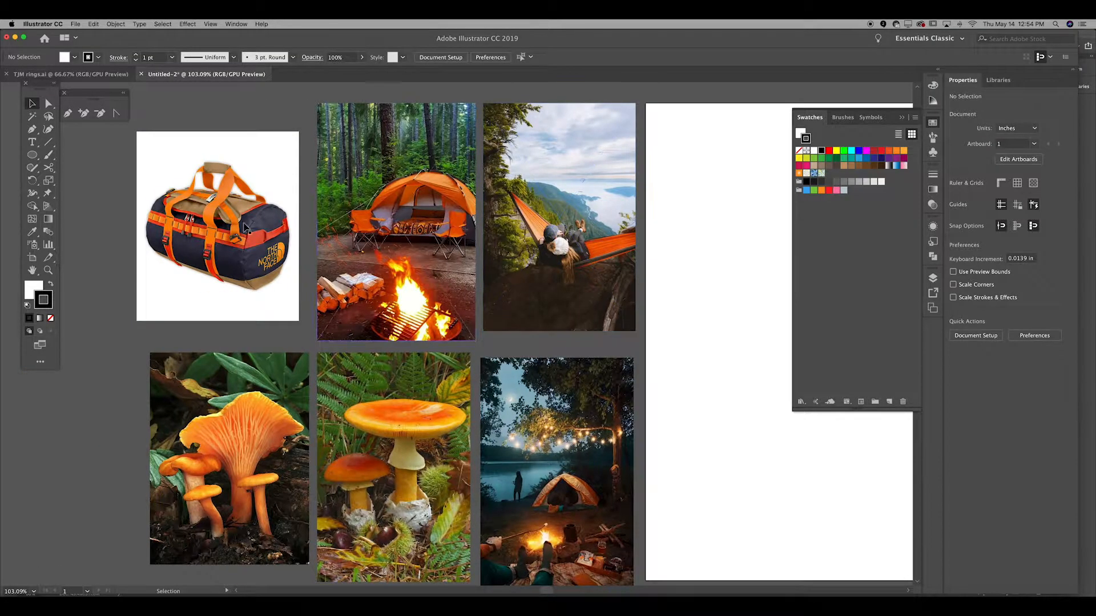
# Switch to Illustrator, draw a square about 2.21 in wide on the blank artboard, and duplicate it beside the original
pyautogui.hscroll(5, 609, 313)
pyautogui.moveTo(423, 158); pyautogui.dragTo(575, 309)
pyautogui.press('v')
pyautogui.hscroll(5, 671, 258)
pyautogui.keyDown('shift'); pyautogui.click(291, 200); pyautogui.keyUp('shift')
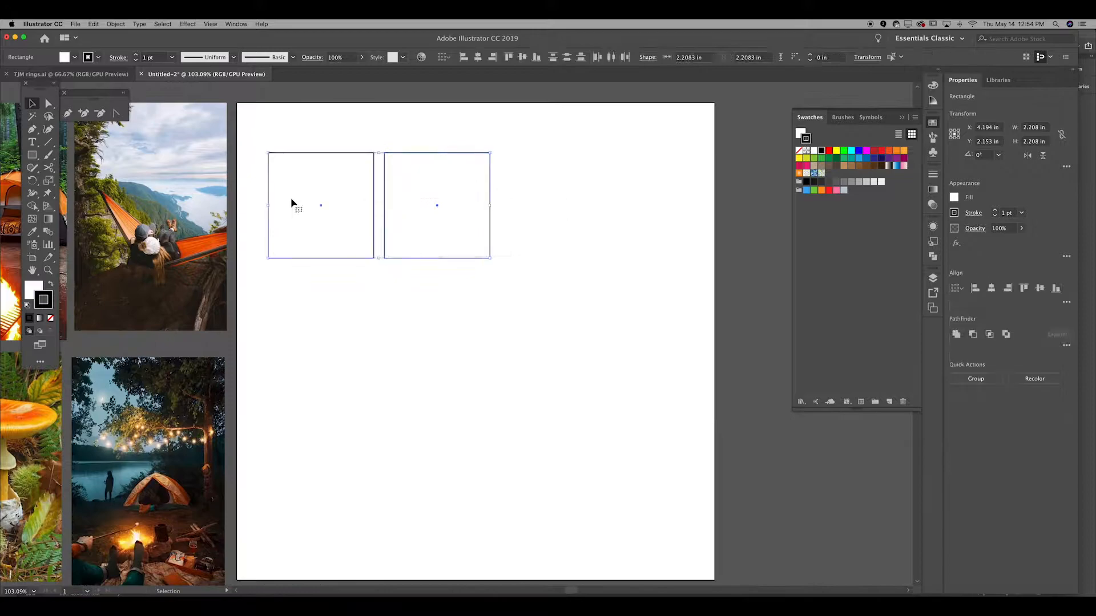
# Duplicate the squares into a grid of four columns by three rows
pyautogui.keyDown('shift'); pyautogui.click(437, 214); pyautogui.keyUp('shift')
pyautogui.keyDown('shift'); pyautogui.click(350, 201); pyautogui.keyUp('shift')
pyautogui.moveTo(352, 201); pyautogui.dragTo(333, 320)
pyautogui.moveTo(327, 331); pyautogui.dragTo(325, 446)
pyautogui.click(402, 516)
# Fill the first square of the top row with the orange sampled from the hammock in the photo
pyautogui.hscroll(-4, 403, 516)
pyautogui.click(412, 213)
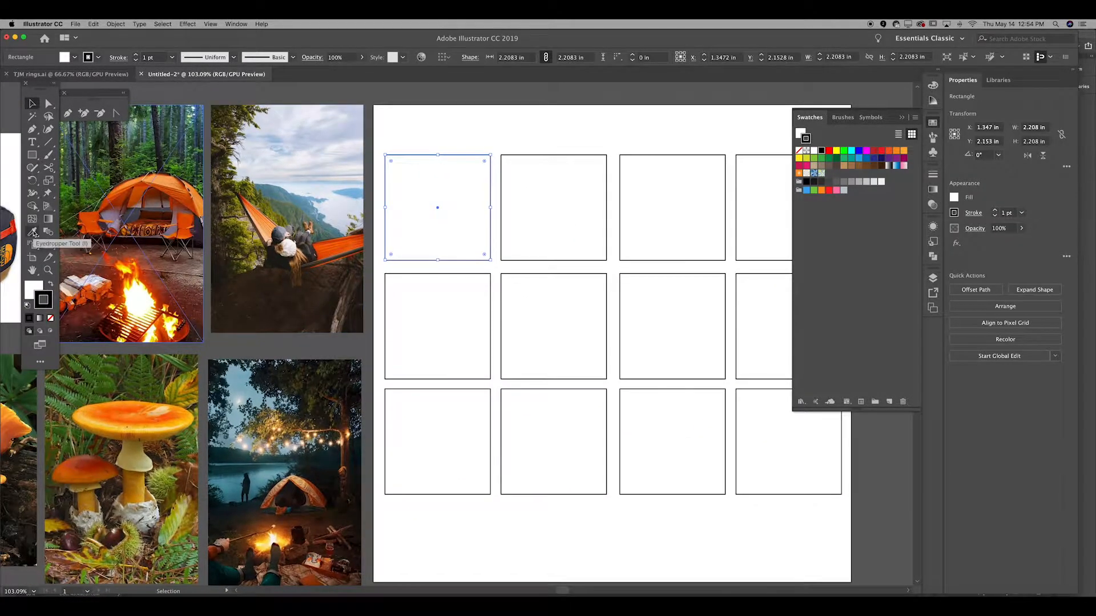
pyautogui.click(304, 197)
pyautogui.click(349, 197)
pyautogui.click(337, 248)
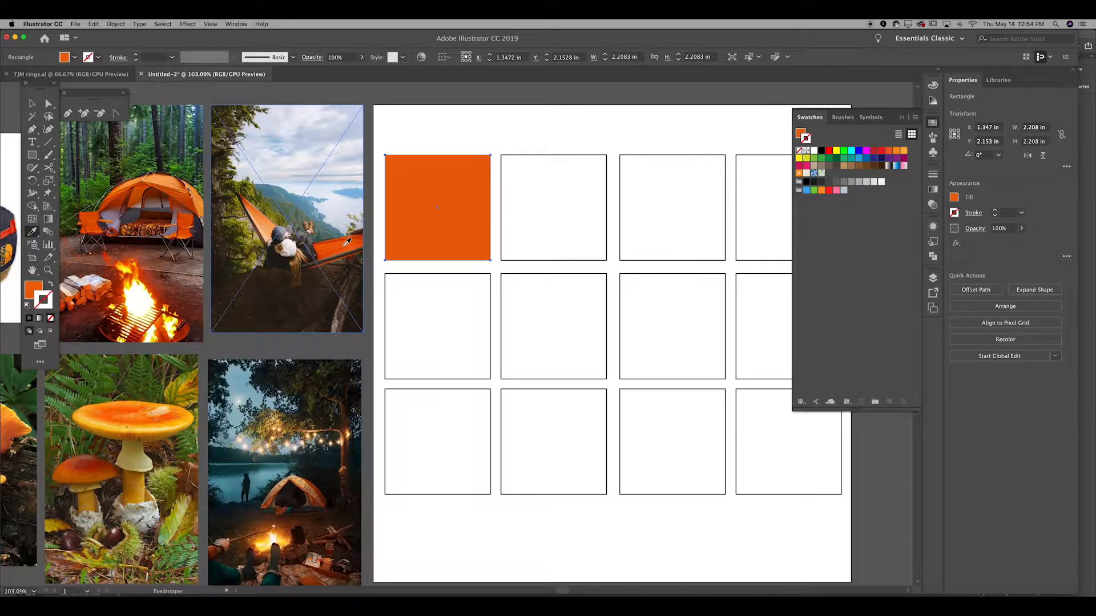
# Fill the top row's second square with light blue and its third with dark olive, both sampled from the hammock photo
pyautogui.press('v')
pyautogui.click(553, 209)
pyautogui.click(354, 186)
pyautogui.keyDown('super'); pyautogui.click(651, 196); pyautogui.keyUp('super')
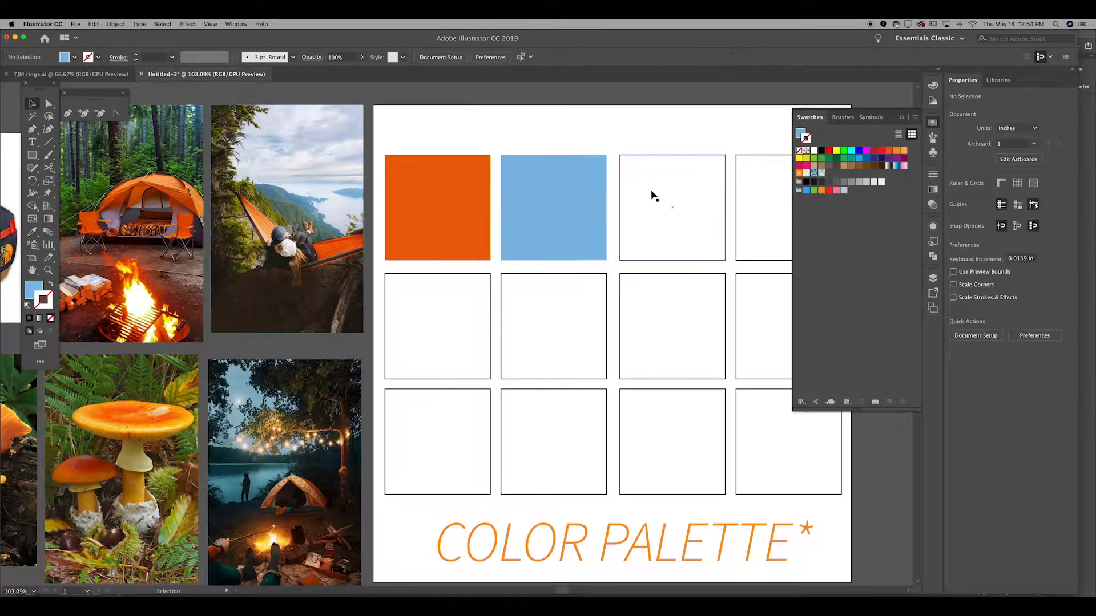
pyautogui.click(309, 250)
pyautogui.click(267, 222)
pyautogui.click(251, 193)
# Fill the fourth square of the top row with an olive green sampled from the hammock photo
pyautogui.keyDown('super'); pyautogui.click(753, 217); pyautogui.keyUp('super')
pyautogui.hscroll(2, 692, 225)
pyautogui.click(902, 117)
pyautogui.click(208, 200)
# Fill the first square of the second row with the bright orange sampled from the large flat mushroom cap
pyautogui.press('v')
pyautogui.click(389, 311)
pyautogui.hscroll(-4, 389, 311)
pyautogui.press('i')
pyautogui.click(214, 403)
# Fill the first square of the third row with the yellow sampled from the large mushroom's stem
pyautogui.press('v')
pyautogui.click(489, 434)
pyautogui.press('i')
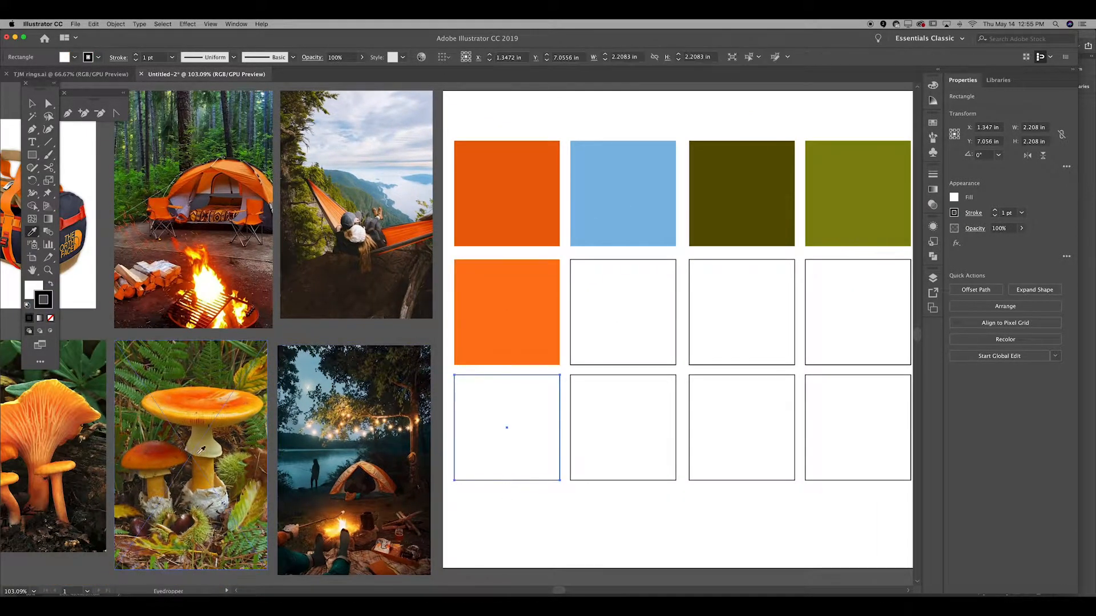
pyautogui.click(193, 415)
# Fill the second row's second square with teal and the third row's second square with dark teal, both sampled from the lakeside campsite photo
pyautogui.press('v')
pyautogui.click(579, 336)
pyautogui.press('i')
pyautogui.click(176, 373)
pyautogui.click(337, 455)
pyautogui.press('v')
pyautogui.click(591, 456)
pyautogui.press('i')
pyautogui.click(303, 477)
# Fill the third squares of the second and third rows with a mid green and a dark green sampled from the photos' greenery
pyautogui.press('v')
pyautogui.click(705, 343)
pyautogui.press('i')
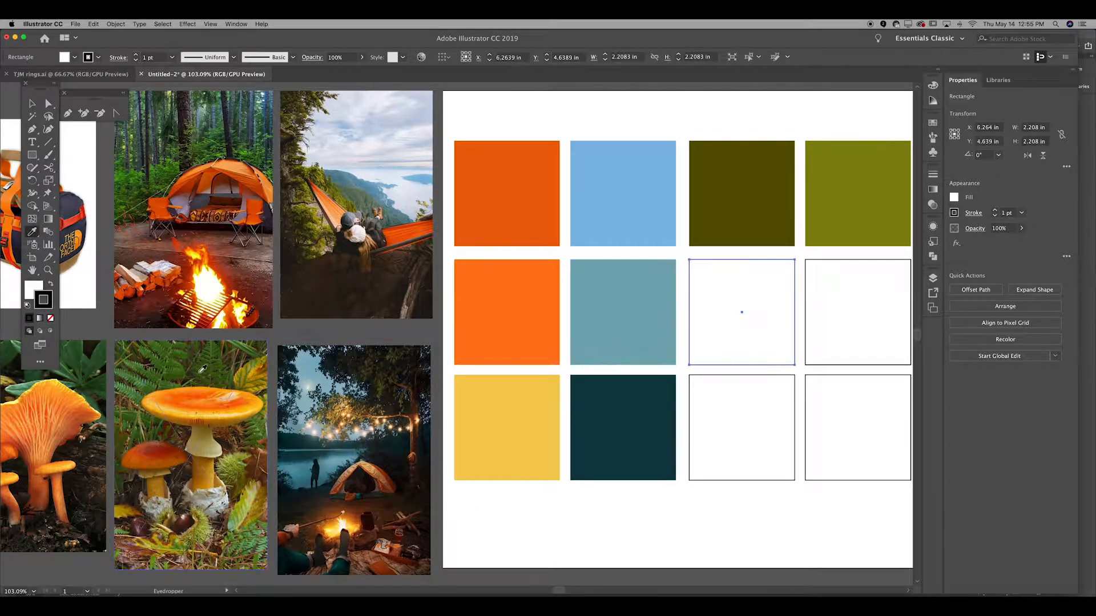
pyautogui.click(222, 365)
pyautogui.press('v')
pyautogui.click(736, 427)
pyautogui.press('i')
pyautogui.hscroll(-4, 213, 366)
pyautogui.click(172, 355)
pyautogui.hscroll(8, 173, 354)
# Fill the second row's fourth square, trying colours sampled from the tent, campsite and mushroom photos
pyautogui.press('v')
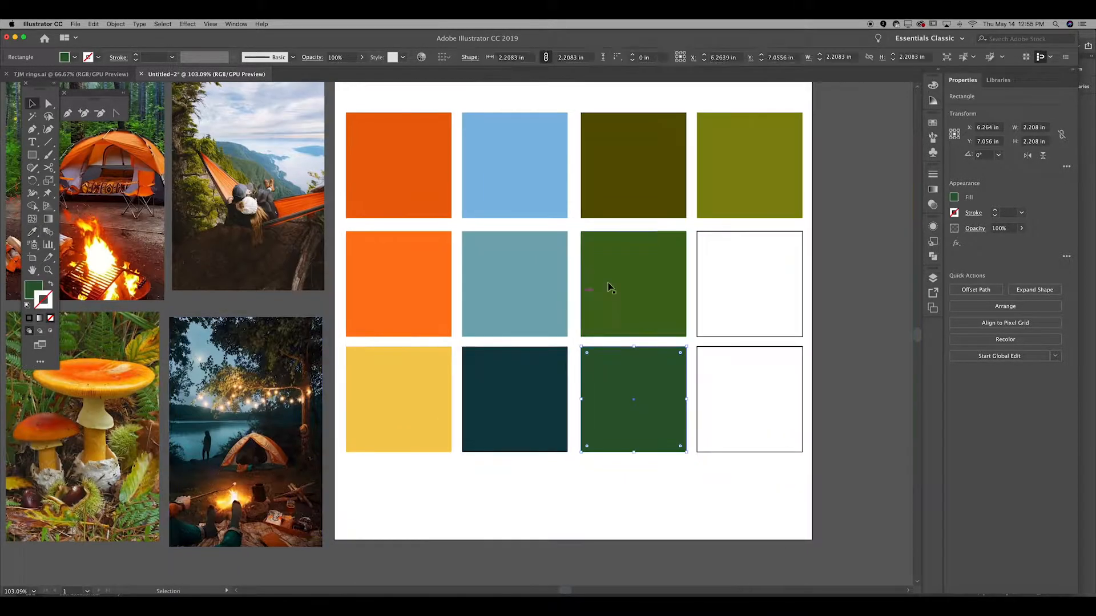
pyautogui.click(742, 288)
pyautogui.press('i')
pyautogui.hscroll(-4, 400, 354)
pyautogui.click(234, 454)
pyautogui.click(138, 331)
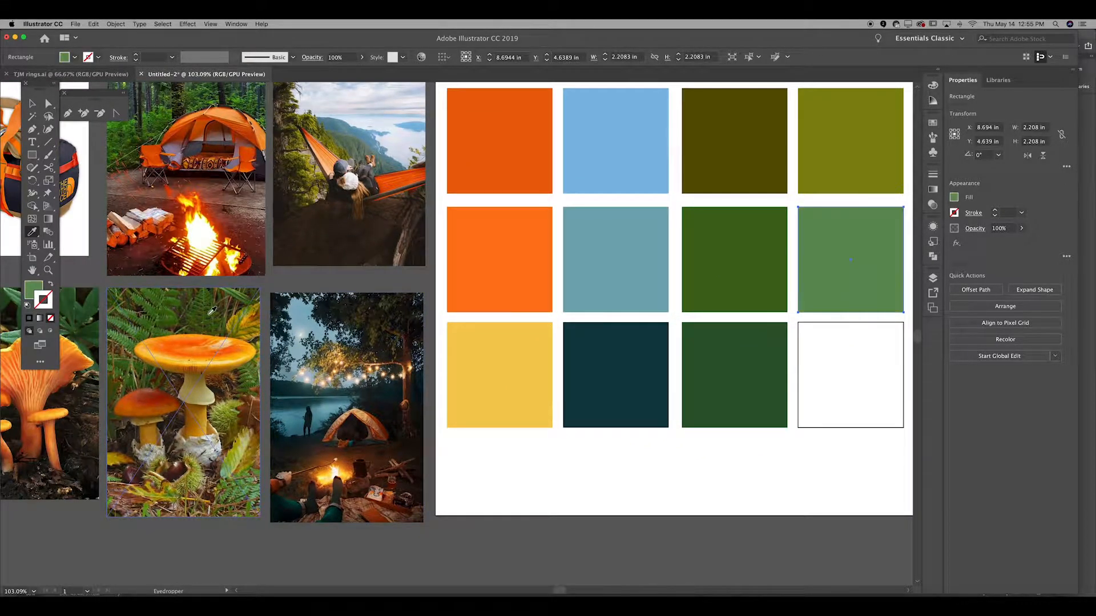
pyautogui.click(158, 117)
pyautogui.click(364, 316)
pyautogui.click(245, 302)
pyautogui.click(237, 293)
pyautogui.click(137, 369)
# Fill the third row's fourth square with a colour sampled from the lakeside campfire and apply that colour to the row's first square
pyautogui.press('v')
pyautogui.click(833, 404)
pyautogui.press('i')
pyautogui.click(335, 474)
pyautogui.click(333, 478)
pyautogui.click(327, 476)
pyautogui.press('v')
pyautogui.click(472, 396)
pyautogui.press('i')
pyautogui.click(866, 381)
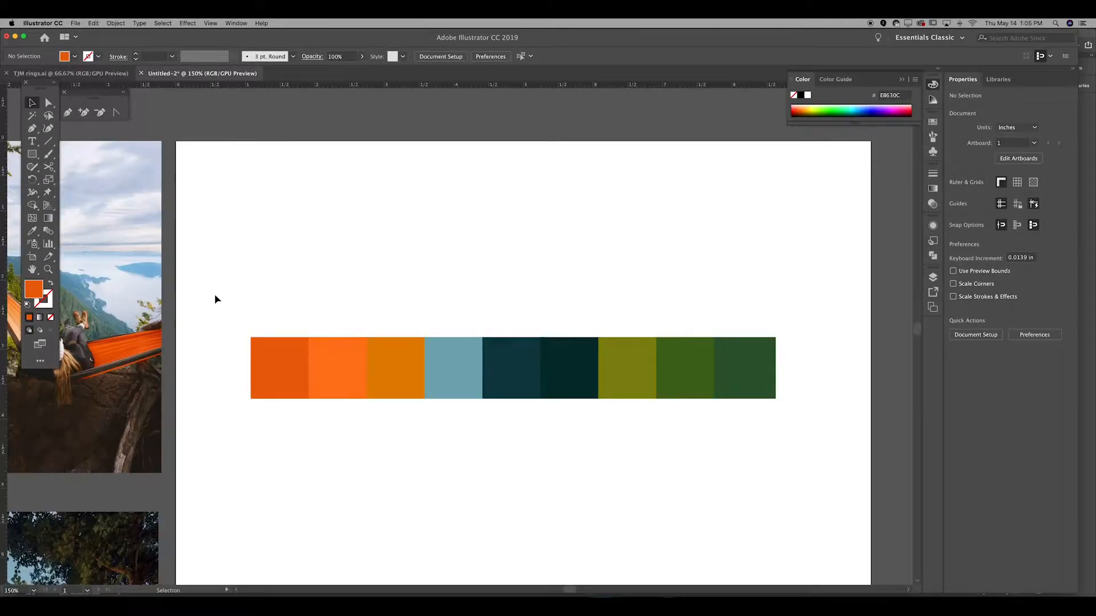
# Group the nine swatches of the palette strip and copy the group
pyautogui.moveTo(215, 296); pyautogui.dragTo(792, 412)
pyautogui.rightClick(666, 366)
pyautogui.click(688, 418)
pyautogui.click(93, 23)
pyautogui.click(100, 67)
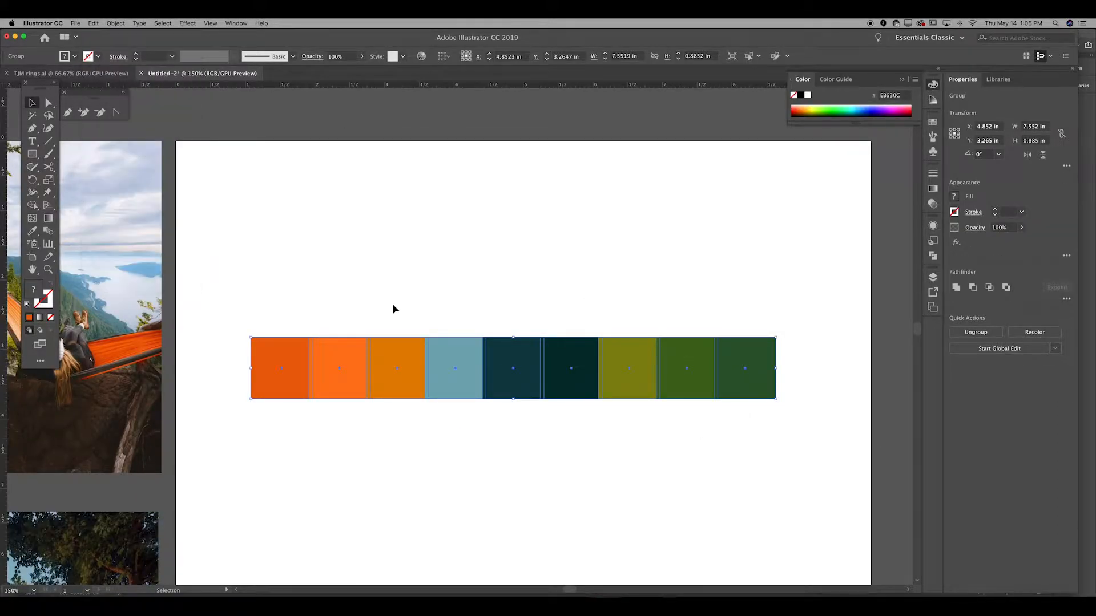
# Switch to Photoshop and paste the palette strip into the mood board as a smart object
pyautogui.press('super+Tab')
pyautogui.press('super+v')
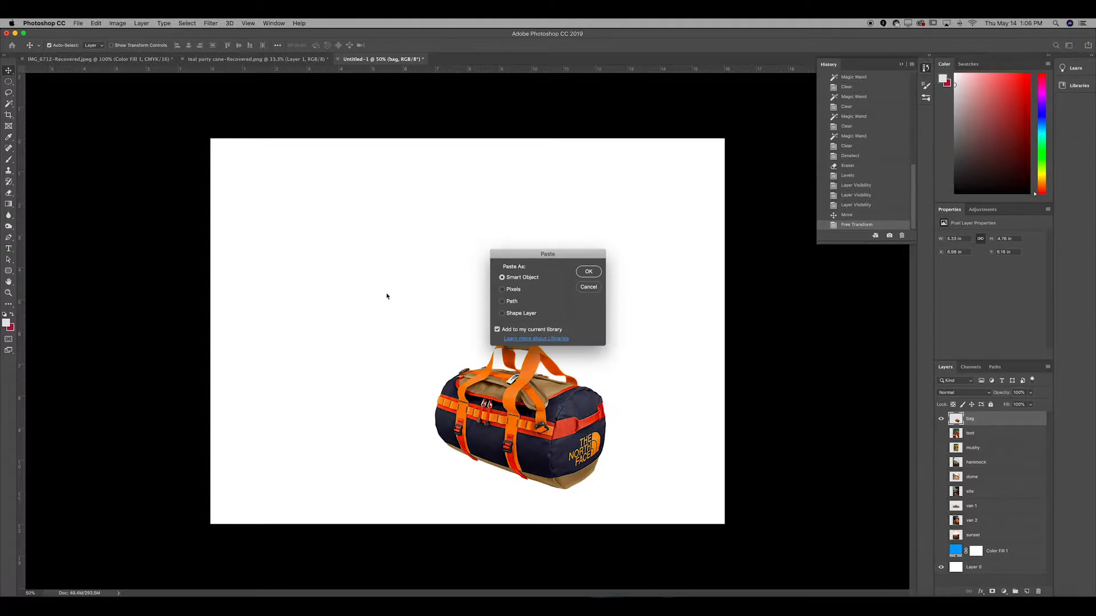
pyautogui.press('Return')
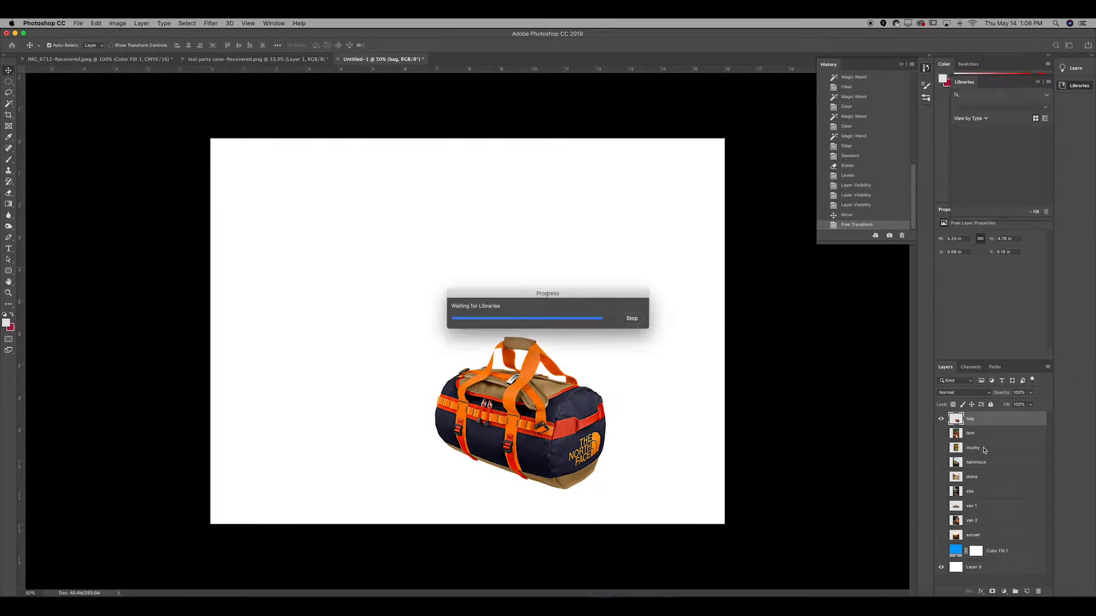
# Rasterize the pasted palette layer and rename it colors
pyautogui.rightClick(997, 419)
pyautogui.click(942, 375)
pyautogui.doubleClick(988, 419)
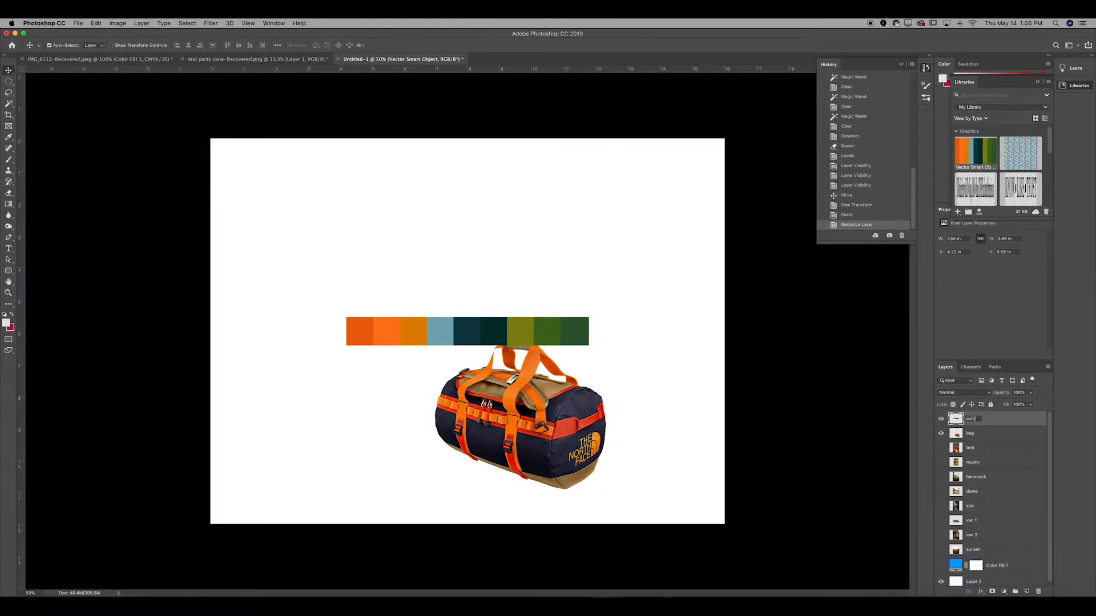
# Enlarge the palette strip to about 9.18 in wide at the canvas's lower left, and shrink the duffel bag into the upper-right area
pyautogui.moveTo(509, 322); pyautogui.dragTo(390, 487)
pyautogui.hotkey('ctrl', 't')
pyautogui.moveTo(472, 482); pyautogui.dragTo(523, 476)
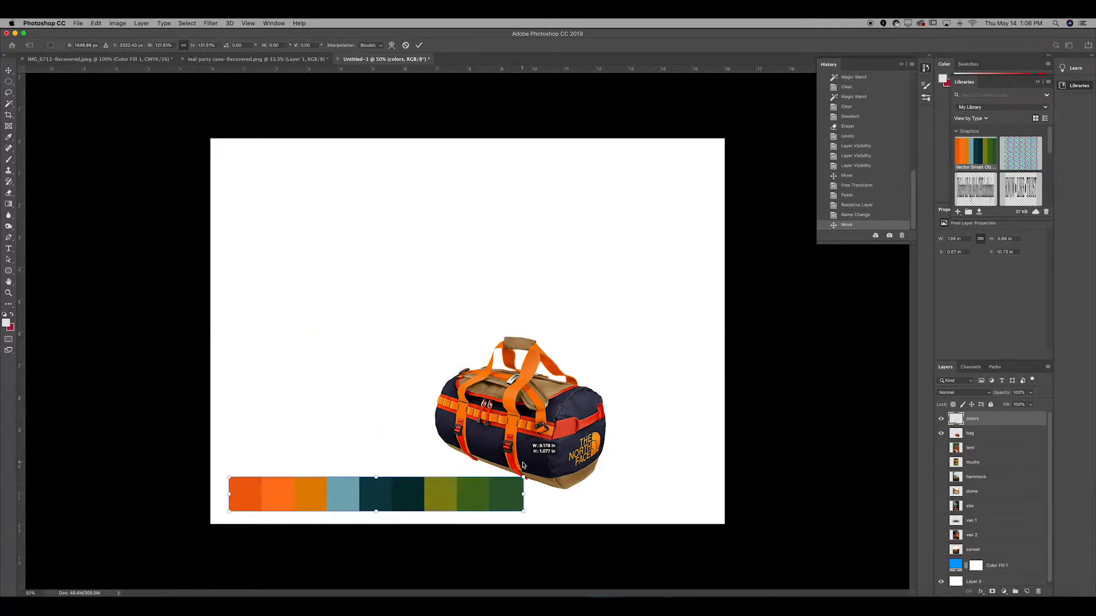
pyautogui.moveTo(606, 337); pyautogui.dragTo(553, 384)
pyautogui.moveTo(524, 432); pyautogui.dragTo(661, 229)
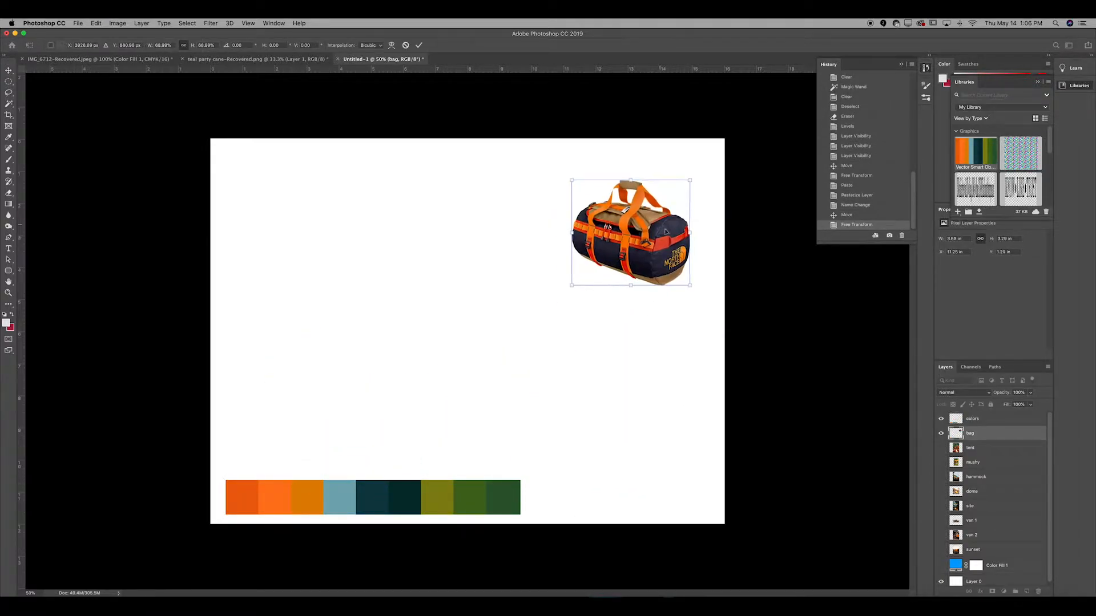
# Show the tent layer, shrink the photo to about 4.3 in wide and place it in the canvas's upper-left area
pyautogui.click(941, 449)
pyautogui.press('super+t')
pyautogui.moveTo(593, 142); pyautogui.dragTo(508, 269)
pyautogui.moveTo(491, 287); pyautogui.dragTo(363, 193)
pyautogui.moveTo(307, 230); pyautogui.dragTo(308, 180)
pyautogui.press('Return')
# Show the mushy layer, scale the mushroom photo to about 3.2 in wide and place it beside the tent photo
pyautogui.click(941, 462)
pyautogui.click(941, 448)
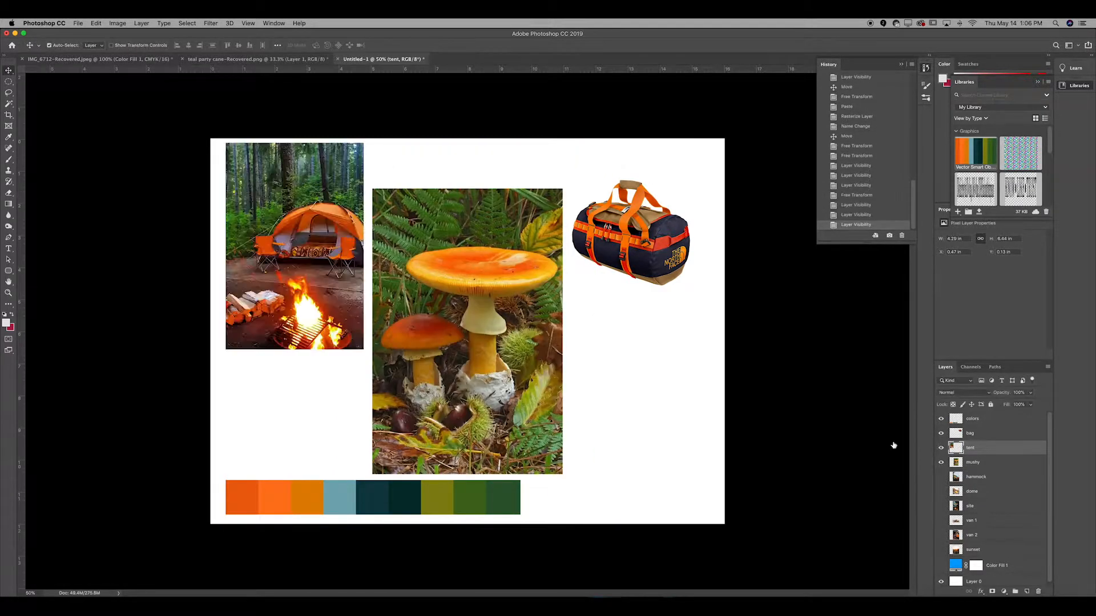
pyautogui.click(941, 448)
pyautogui.click(973, 463)
pyautogui.press('super+t')
pyautogui.moveTo(563, 189); pyautogui.dragTo(447, 298)
pyautogui.moveTo(427, 384); pyautogui.dragTo(428, 212)
pyautogui.press('Return')
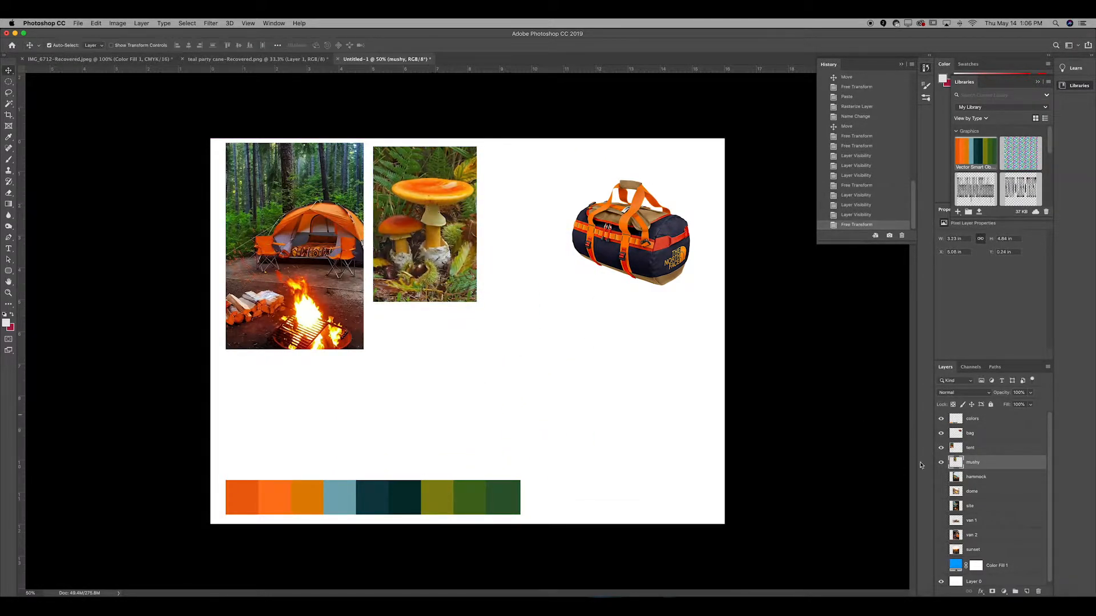
# Show the hammock photo scaled to about 4.3 in wide at the canvas's upper right, and move the duffel bag to the left of it
pyautogui.click(941, 477)
pyautogui.click(976, 477)
pyautogui.press('super+t')
pyautogui.moveTo(594, 142); pyautogui.dragTo(480, 314)
pyautogui.moveTo(415, 446); pyautogui.dragTo(650, 275)
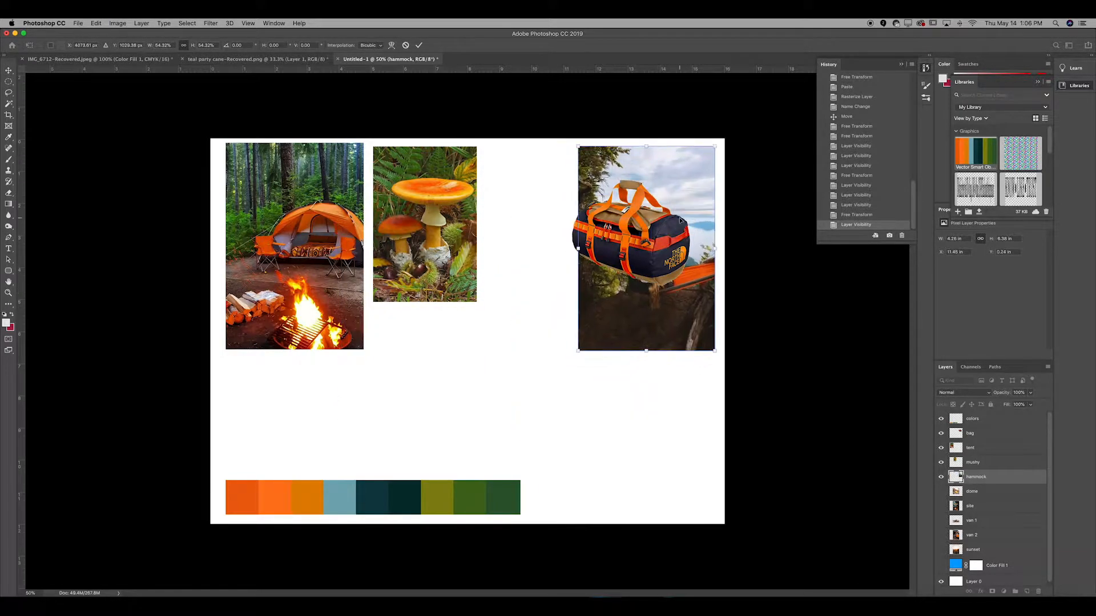
pyautogui.press('Return')
pyautogui.moveTo(633, 234); pyautogui.dragTo(521, 267)
pyautogui.moveTo(645, 257); pyautogui.dragTo(656, 259)
# Move the palette strip into the canvas's lower-left corner and rearrange the campsite, van and dome photos
pyautogui.click(438, 505)
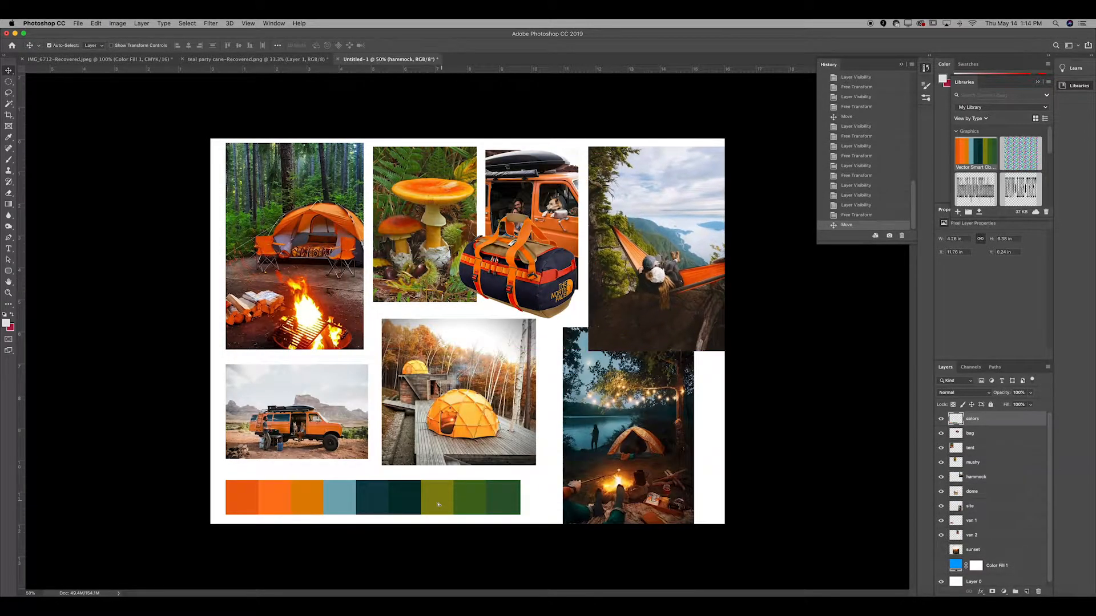
pyautogui.moveTo(439, 505); pyautogui.dragTo(423, 514)
pyautogui.moveTo(610, 451); pyautogui.dragTo(436, 285)
pyautogui.moveTo(311, 415); pyautogui.dragTo(637, 452)
pyautogui.moveTo(652, 426); pyautogui.dragTo(383, 391)
pyautogui.moveTo(480, 416); pyautogui.dragTo(352, 387)
# Move the tent photo to the canvas's lower right, the hammock photo to the upper left and the mushroom photo below it
pyautogui.moveTo(255, 220); pyautogui.dragTo(575, 341)
pyautogui.moveTo(645, 228); pyautogui.dragTo(267, 220)
pyautogui.moveTo(577, 357); pyautogui.dragTo(355, 339)
pyautogui.moveTo(425, 210); pyautogui.dragTo(262, 400)
pyautogui.moveTo(386, 324); pyautogui.dragTo(653, 396)
# Enlarge the palette strip along the canvas's bottom edge to about 10.4 in wide
pyautogui.click(485, 504)
pyautogui.press('super+t')
pyautogui.moveTo(505, 490); pyautogui.dragTo(543, 485)
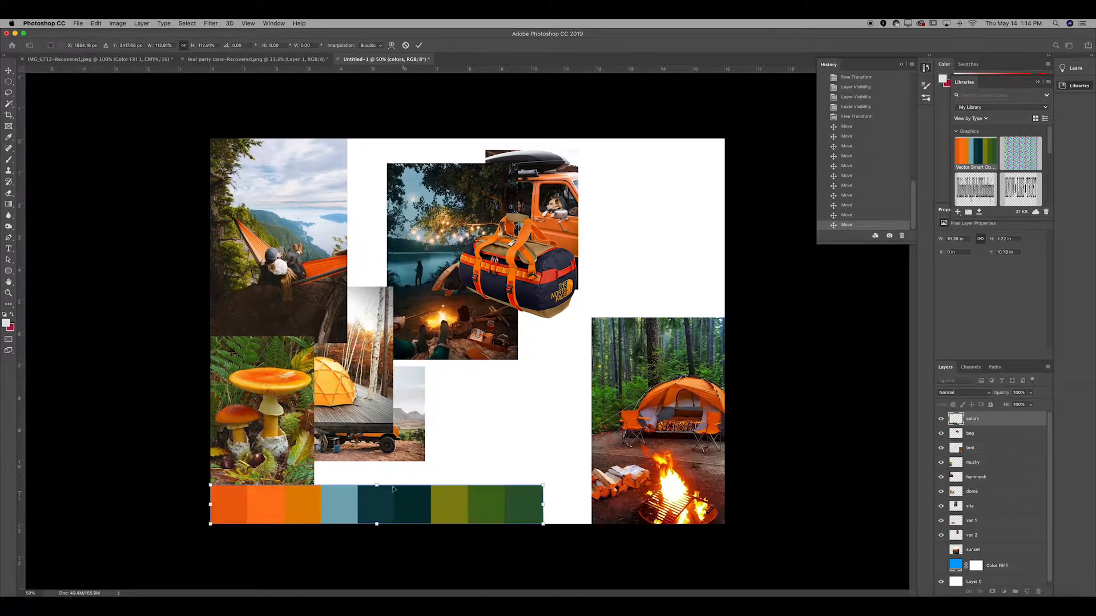
pyautogui.press('Return')
# Enlarge the tent photo in the canvas's lower-right corner
pyautogui.moveTo(651, 391); pyautogui.dragTo(646, 391)
pyautogui.press('super+t')
pyautogui.moveTo(587, 318); pyautogui.dragTo(473, 292)
pyautogui.press('Return')
# Move the desert van photo to the canvas's upper right and enlarge it there
pyautogui.moveTo(549, 212); pyautogui.dragTo(507, 297)
pyautogui.moveTo(413, 421); pyautogui.dragTo(713, 194)
pyautogui.press('super+t')
pyautogui.moveTo(582, 234); pyautogui.dragTo(462, 421)
pyautogui.press('Return')
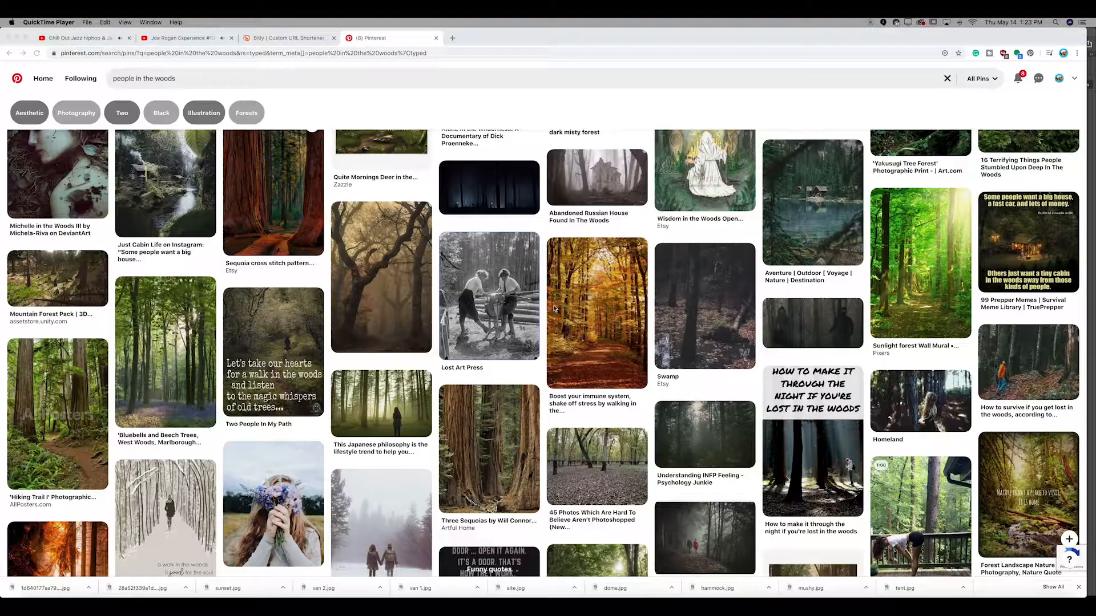
# Switch to Pinterest and, after browsing the woods results, search for "orange van for camping"
pyautogui.scroll(5, 555, 308)
pyautogui.scroll(-20, 603, 236)
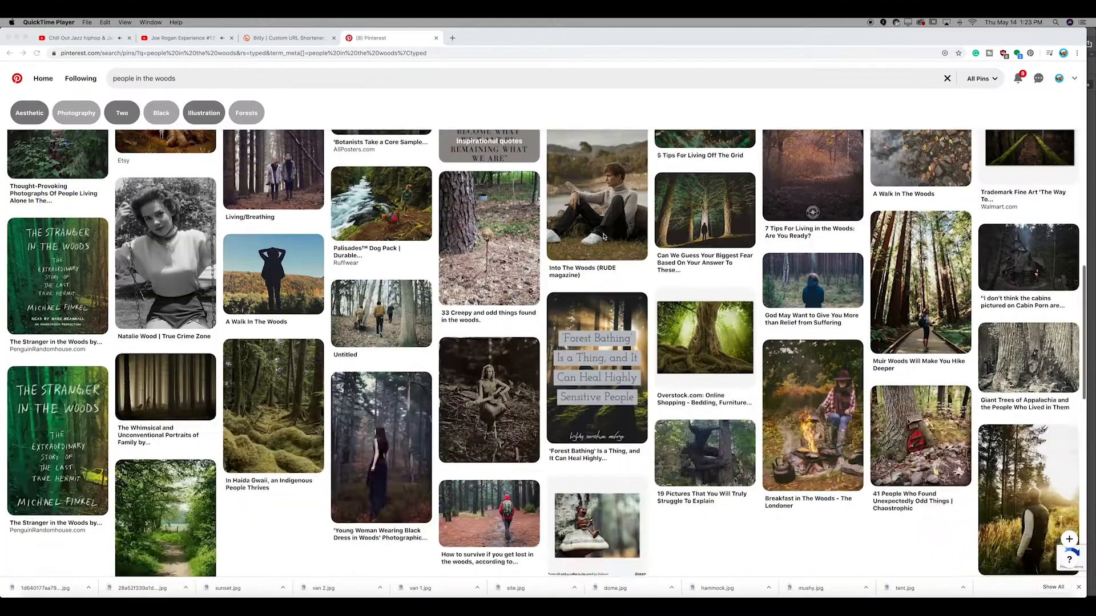
pyautogui.scroll(20, 603, 237)
pyautogui.click(269, 78)
pyautogui.write('orange van for camping')
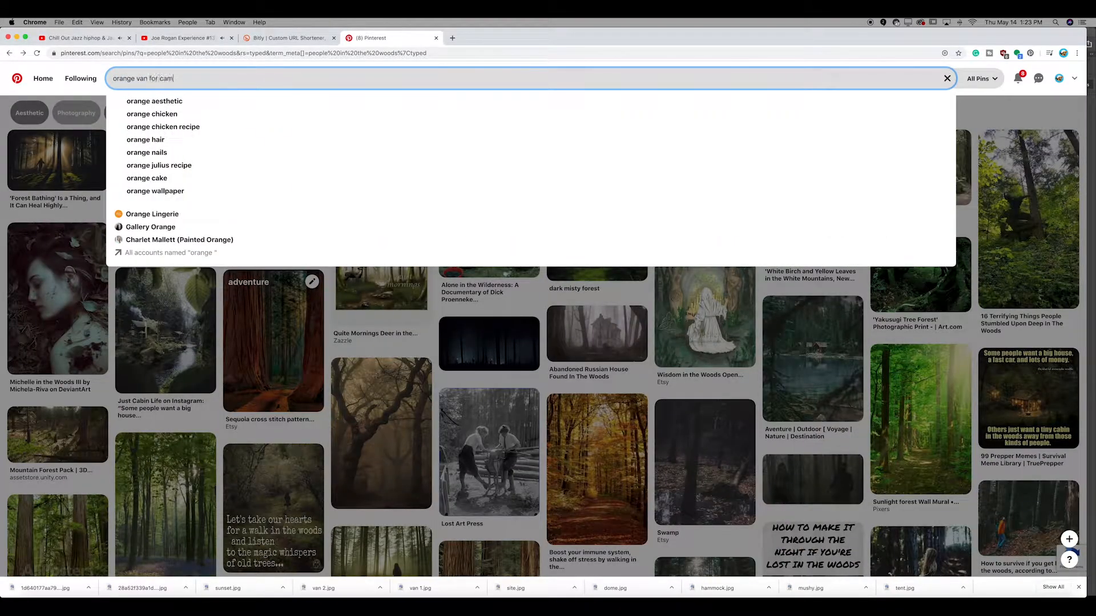
pyautogui.press('Return')
# Save the VW van, the retro camper at sunset and the orange camper van pins to the adventure board
pyautogui.click(64, 110)
pyautogui.click(157, 179)
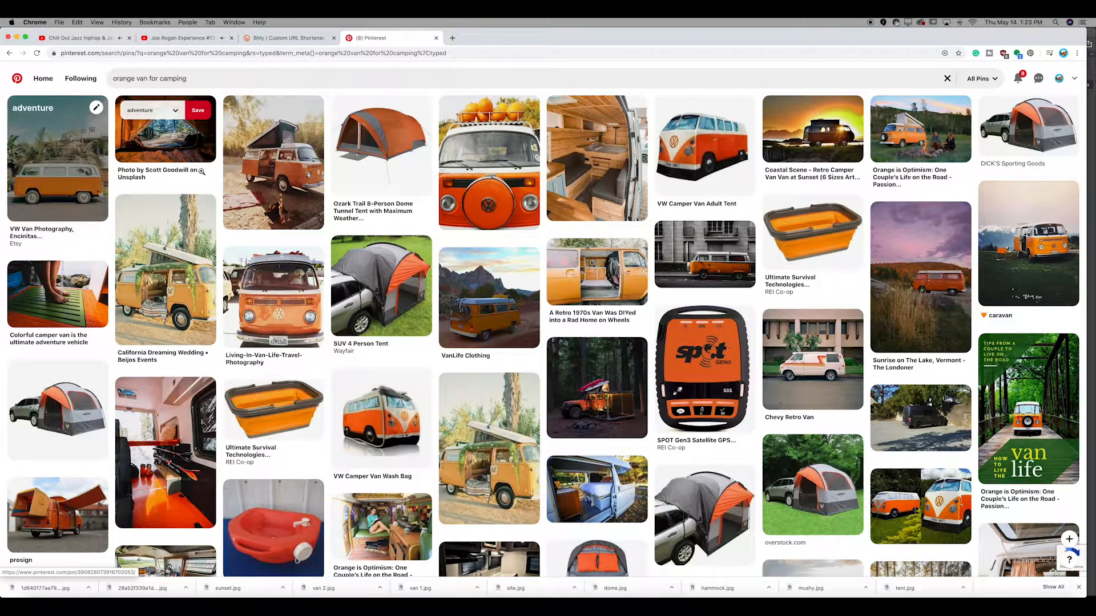
pyautogui.click(954, 108)
pyautogui.click(840, 112)
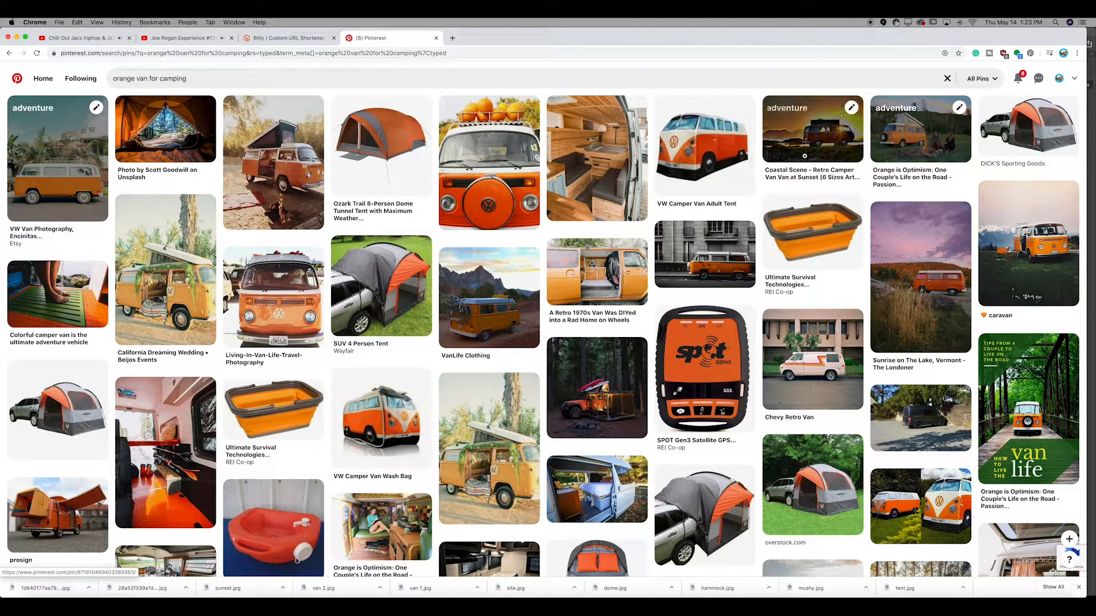
# Save the 1983 Škoda 1203 Camping pin to the adventure board while browsing more results
pyautogui.scroll(-1, 284, 151)
pyautogui.scroll(-4, 284, 151)
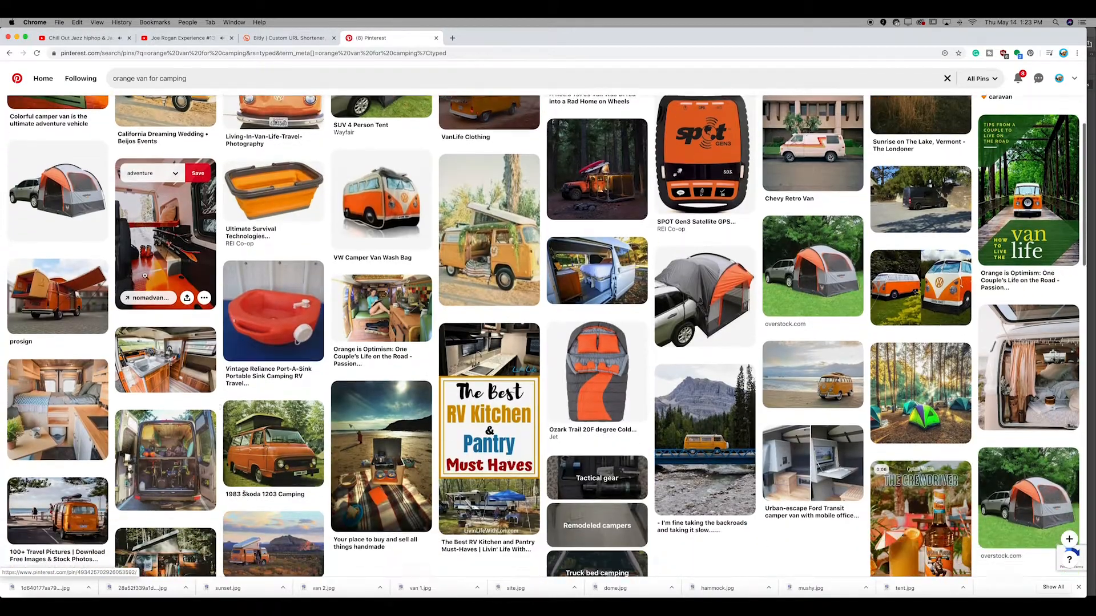
pyautogui.click(308, 415)
pyautogui.scroll(-5, 309, 416)
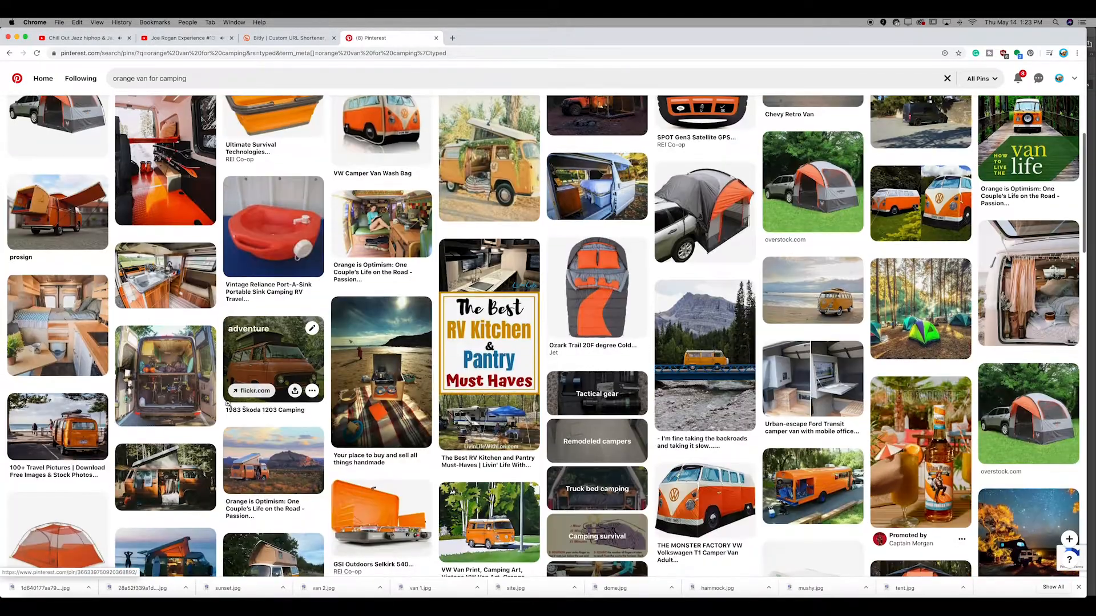
pyautogui.scroll(-1, 309, 416)
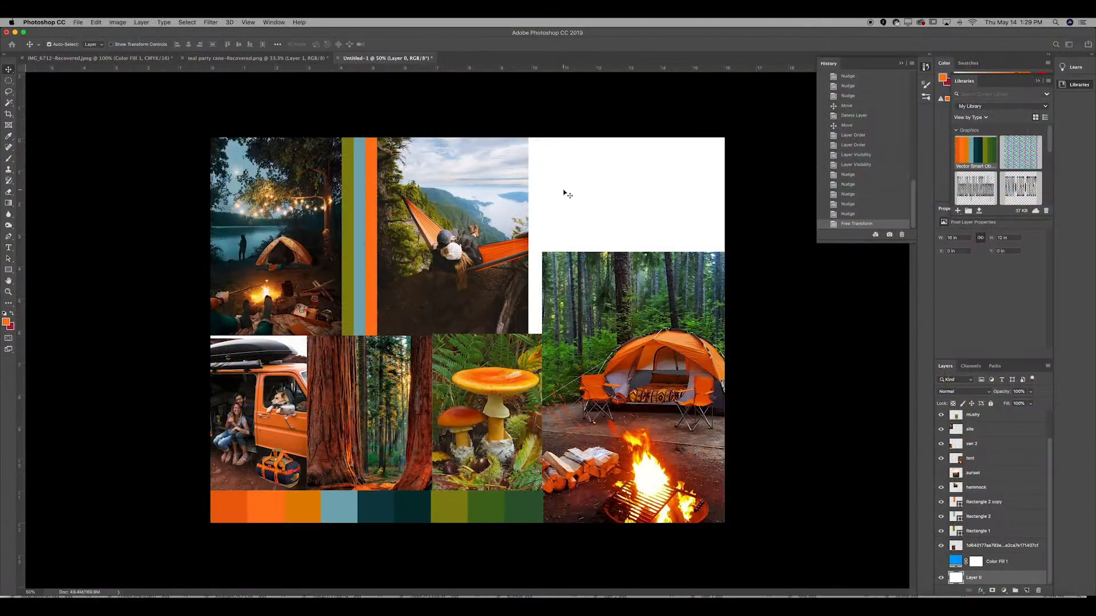
# Switch to Photoshop, place the downloaded orange van image as a linked file and rasterize its layer
pyautogui.click(77, 22)
pyautogui.click(103, 184)
pyautogui.doubleClick(466, 177)
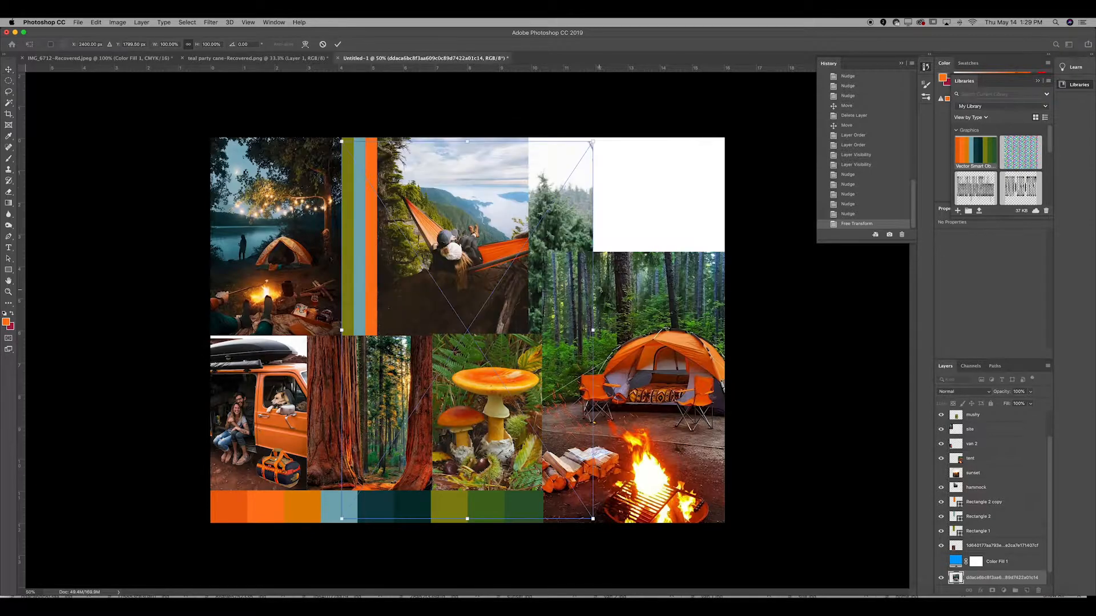
pyautogui.press('Return')
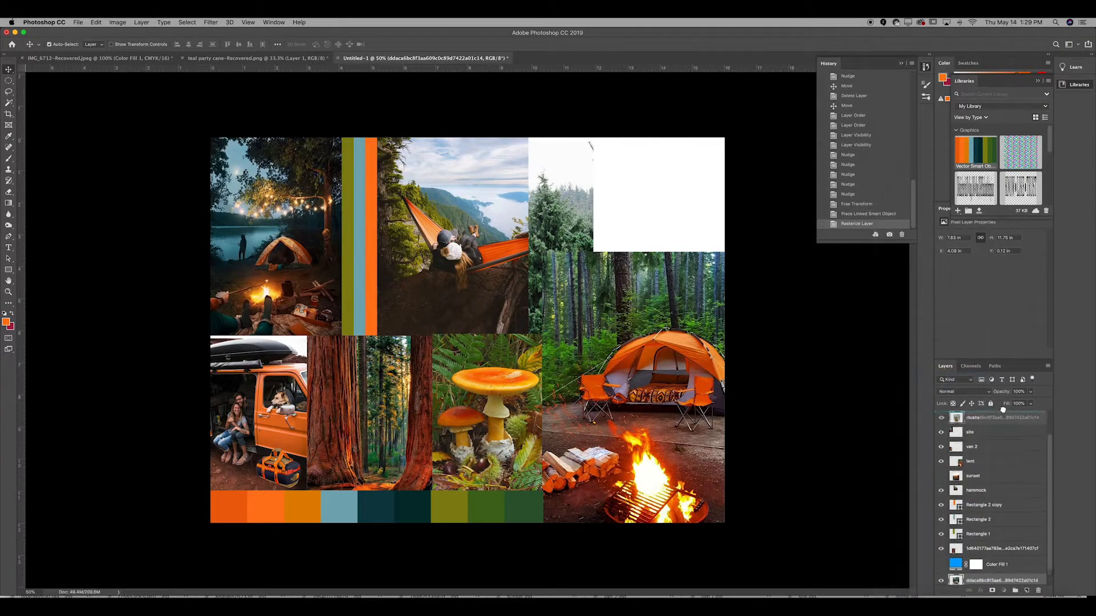
# Raise the new van layer to just below colors, scale the photo to about 79% and fit it into the canvas's empty upper-right area
pyautogui.moveTo(1003, 409); pyautogui.dragTo(995, 439)
pyautogui.press('super+t')
pyautogui.moveTo(594, 141); pyautogui.dragTo(476, 318)
pyautogui.moveTo(434, 392); pyautogui.dragTo(622, 124)
pyautogui.moveTo(662, 251); pyautogui.dragTo(764, 323)
pyautogui.hotkey('shift', 'Up')
pyautogui.hotkey('shift', 'Up')
pyautogui.hotkey('shift', 'Up')
pyautogui.hotkey('shift', 'Up')
pyautogui.hotkey('shift', 'Up')
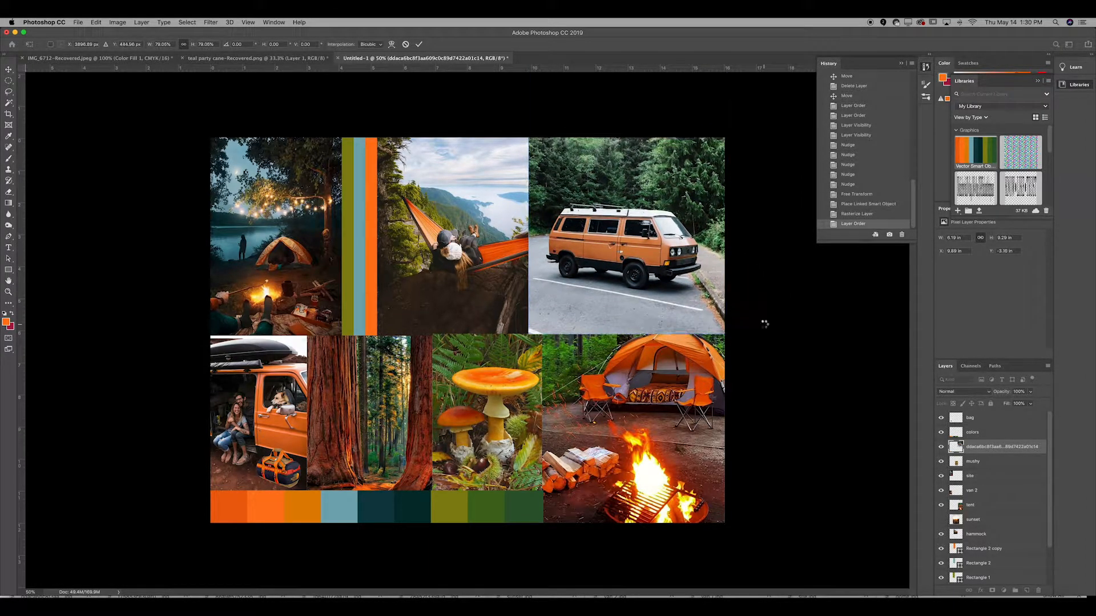
# Put the van layer beneath the tent and hammock layers, align the van photo above the tent, and enlarge the hammock photo to meet it
pyautogui.moveTo(990, 505); pyautogui.dragTo(991, 512)
pyautogui.moveTo(688, 235); pyautogui.dragTo(686, 184)
pyautogui.moveTo(534, 135); pyautogui.dragTo(547, 122)
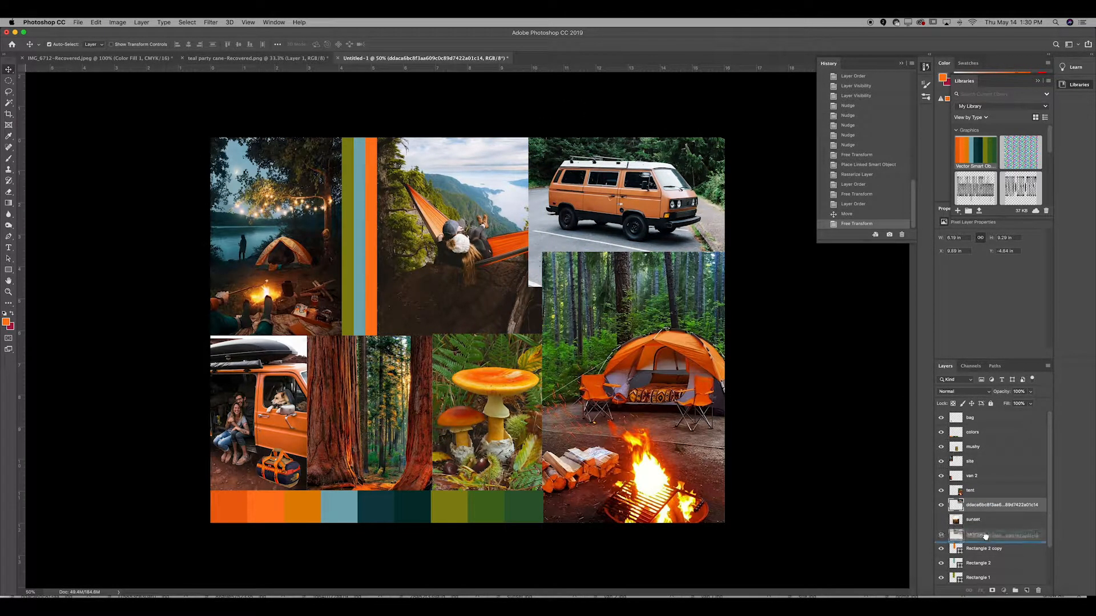
pyautogui.moveTo(985, 537); pyautogui.dragTo(987, 539)
pyautogui.moveTo(656, 196); pyautogui.dragTo(662, 199)
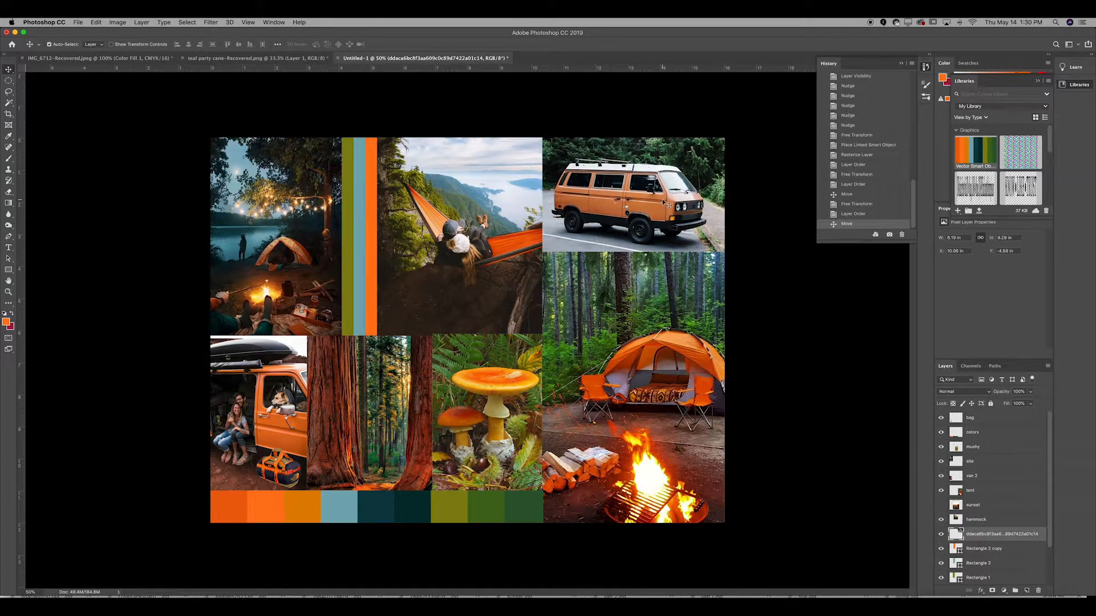
# Apply a Levels adjustment to the orange van photo
pyautogui.click(117, 22)
pyautogui.moveTo(131, 42)
pyautogui.click(228, 53)
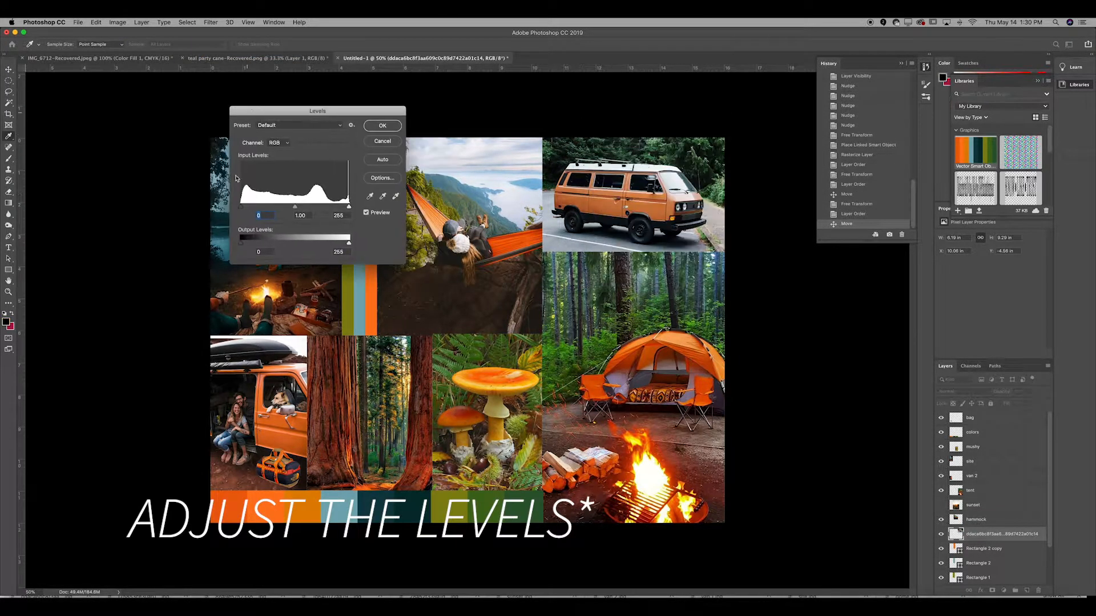
pyautogui.click(394, 127)
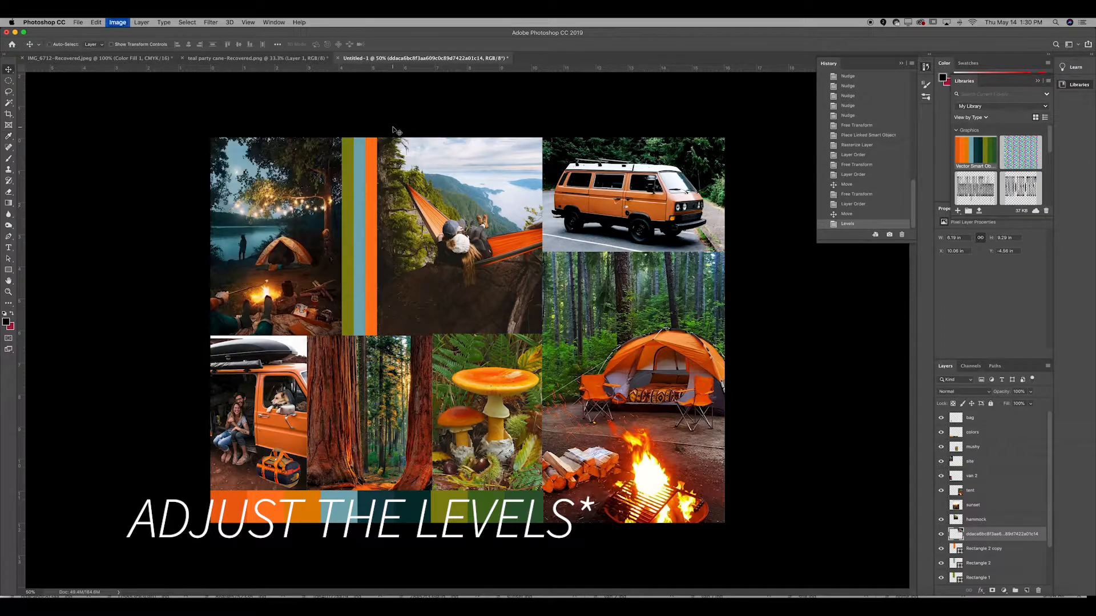
# Apply a Hue/Saturation adjustment to the orange van photo
pyautogui.press('super+u')
pyautogui.moveTo(763, 117); pyautogui.dragTo(818, 108)
pyautogui.click(888, 118)
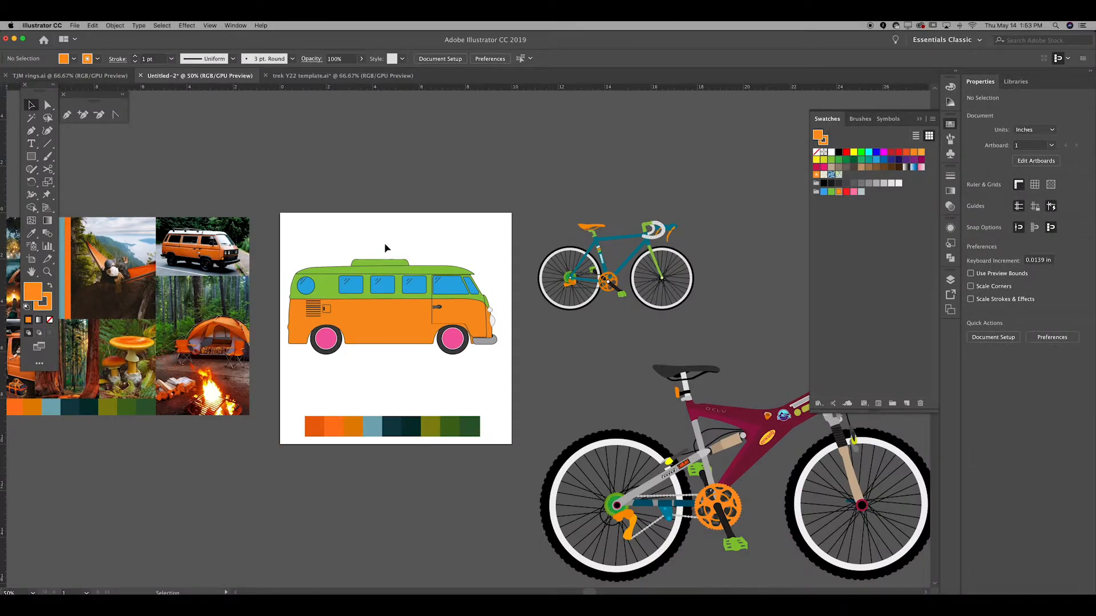
# Recolour the van's lower body with the palette's darkest orange and its upper body with the palette's dark teal
pyautogui.hscroll(-5, 385, 242)
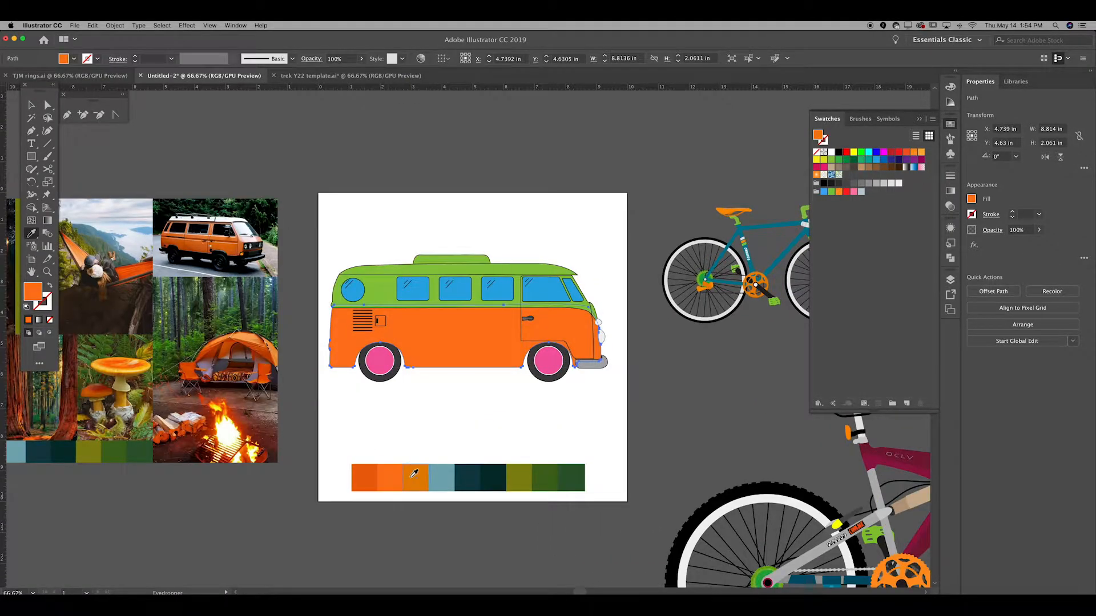
pyautogui.press('i')
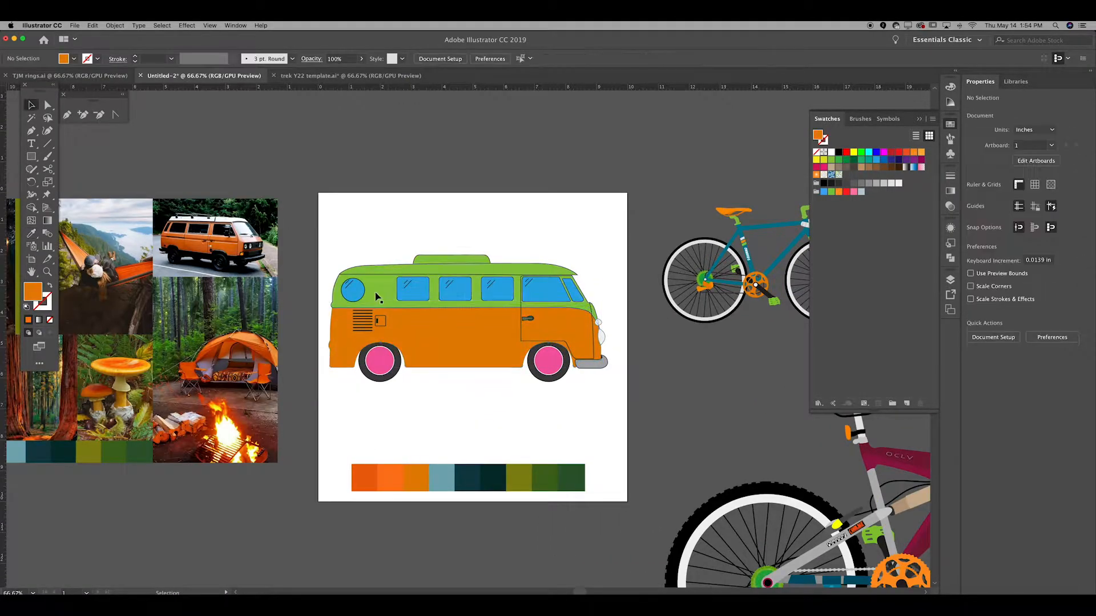
pyautogui.click(458, 473)
pyautogui.click(440, 332)
pyautogui.press('i')
pyautogui.click(364, 478)
pyautogui.press('v')
# Recolour the van's pink wheel hubs and the tyres in dark grey
pyautogui.click(376, 361)
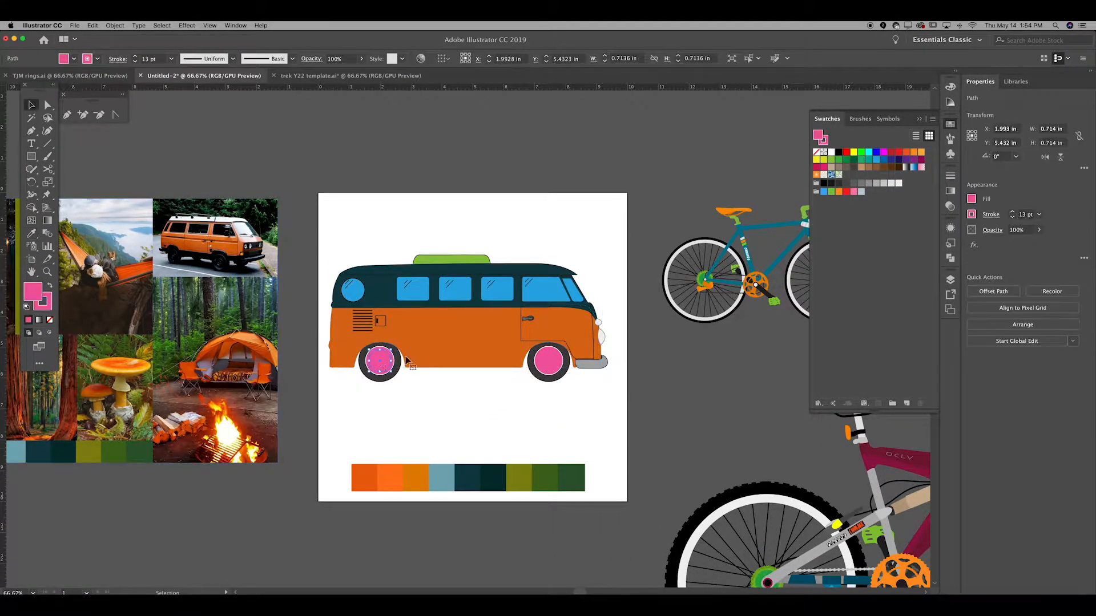
pyautogui.click(838, 183)
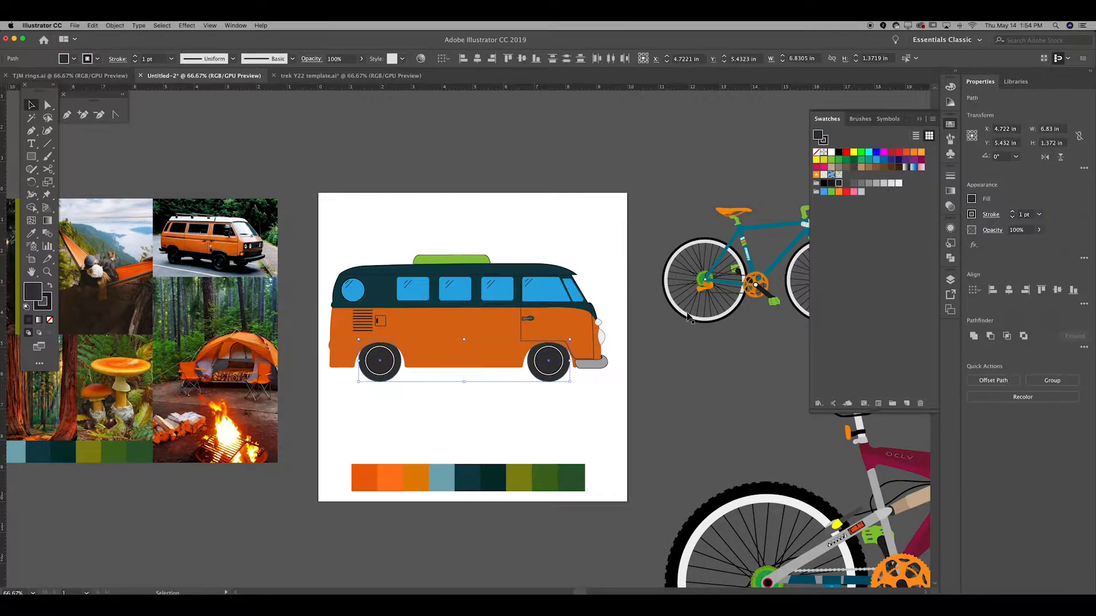
pyautogui.click(846, 184)
pyautogui.click(757, 186)
# Fill all of the van's windows, including the round rear one, with light grey
pyautogui.click(543, 286)
pyautogui.click(876, 183)
pyautogui.press('super+z')
pyautogui.keyDown('shift'); pyautogui.click(353, 290); pyautogui.keyUp('shift')
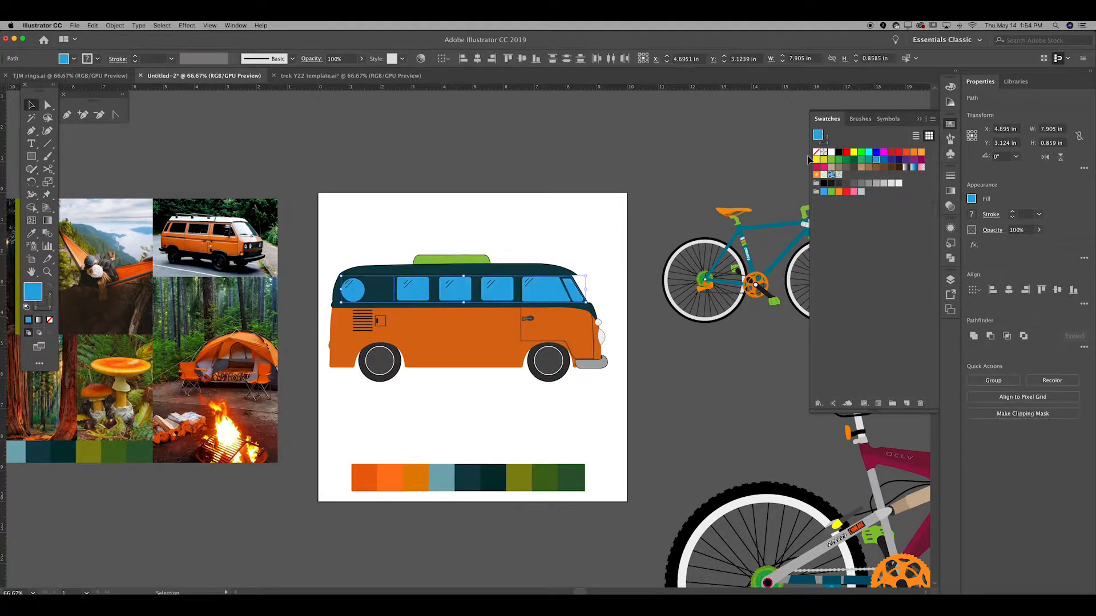
pyautogui.click(713, 188)
# Recolour the raised roof section with the dark teal of the van's upper body
pyautogui.press('super+equal')
pyautogui.press('super+equal')
pyautogui.press('super+equal')
pyautogui.doubleClick(281, 161)
pyautogui.doubleClick(282, 337)
pyautogui.scroll(3, 285, 341)
pyautogui.hscroll(-4, 285, 341)
pyautogui.click(516, 183)
pyautogui.press('i')
pyautogui.click(516, 213)
pyautogui.press('v')
# Set the stroke of both wheel hubs to white
pyautogui.click(349, 488)
pyautogui.keyDown('shift'); pyautogui.click(839, 485); pyautogui.keyUp('shift')
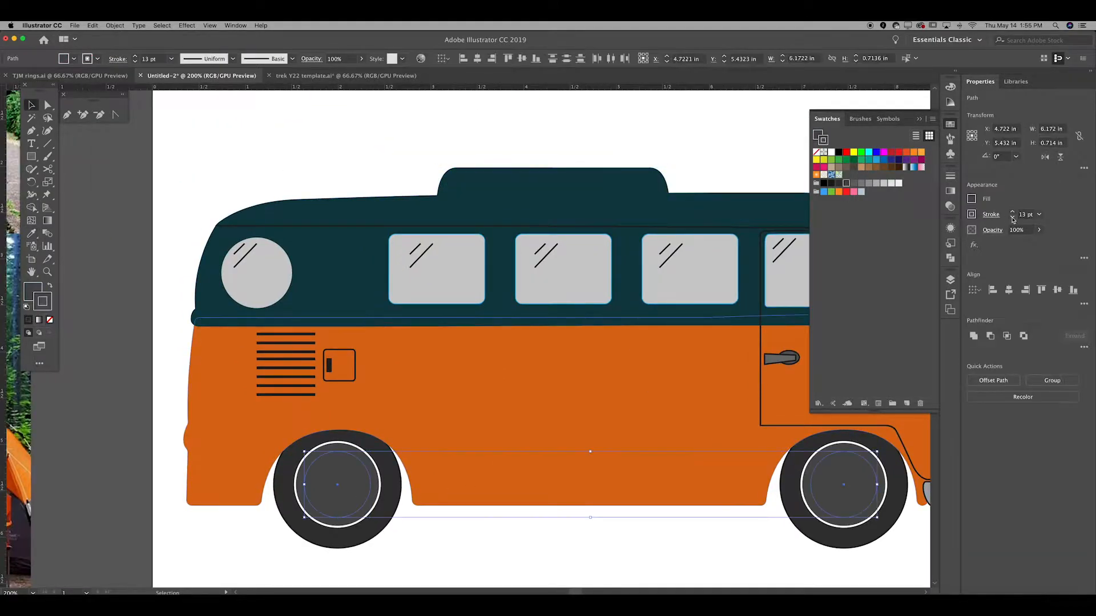
pyautogui.click(831, 153)
pyautogui.click(736, 149)
# Examine the van's roof, body and window paths up close and in outline view
pyautogui.click(225, 357)
pyautogui.press('super+y')
pyautogui.press('super+y')
pyautogui.click(343, 163)
pyautogui.press('super+equal')
pyautogui.press('super+equal')
pyautogui.press('super+equal')
pyautogui.press('super+equal')
pyautogui.click(430, 210)
pyautogui.doubleClick(431, 210)
pyautogui.press('super+minus')
pyautogui.press('super+minus')
pyautogui.press('super+minus')
pyautogui.press('super+minus')
pyautogui.doubleClick(555, 181)
# Shift the blue-outlined window pieces vertically to clean up the edges around the van's windows
pyautogui.moveTo(640, 295)
pyautogui.mouseDown()
pyautogui.moveTo(640, 223)
pyautogui.moveTo(639, 284)
pyautogui.mouseUp()
pyautogui.click(716, 163)
pyautogui.click(695, 306)
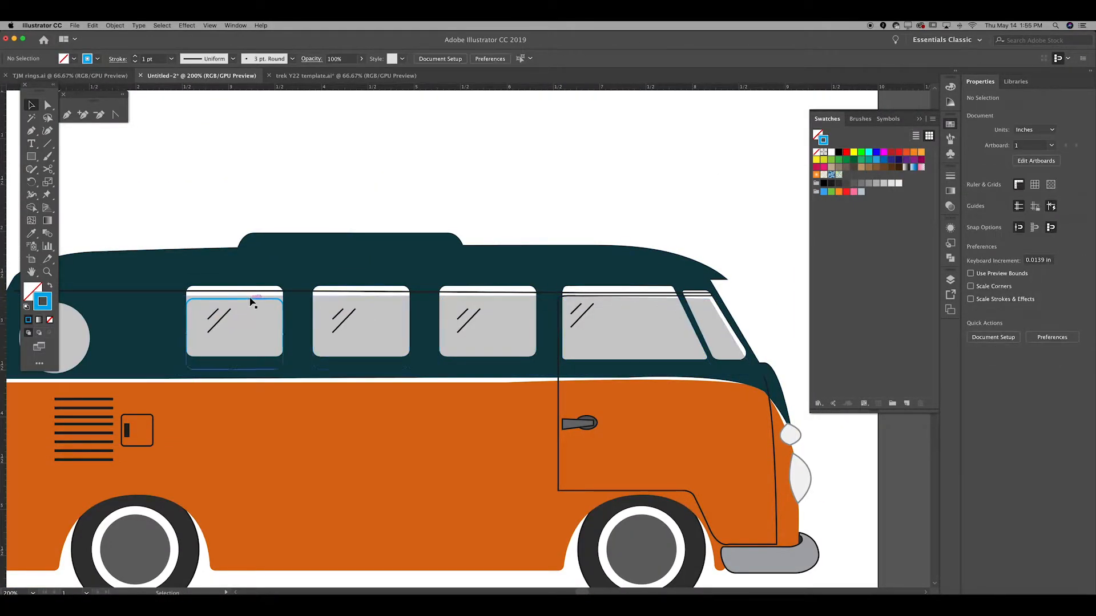
pyautogui.moveTo(230, 252); pyautogui.dragTo(229, 265)
pyautogui.click(297, 208)
# Draw a thin horizontal stripe about 8.46 in wide and 0.125 in high across the van body and duplicate it
pyautogui.hscroll(-4, 296, 208)
pyautogui.press('super+minus')
pyautogui.press('super+minus')
pyautogui.press('super+minus')
pyautogui.press('super+minus')
pyautogui.press('super+minus')
pyautogui.press('super+equal')
pyautogui.press('super+equal')
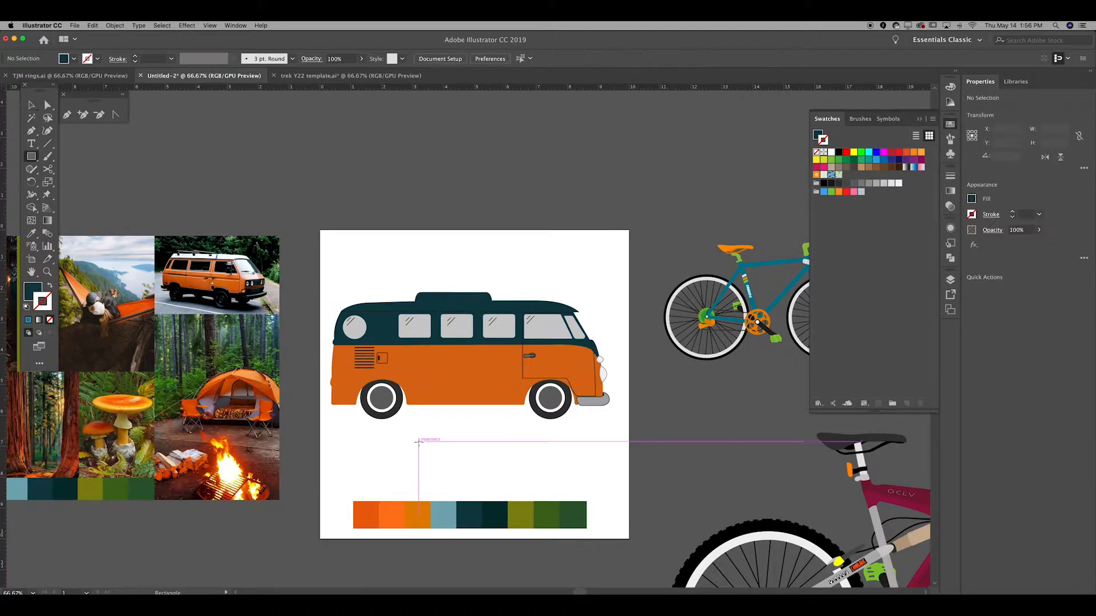
pyautogui.moveTo(569, 366); pyautogui.dragTo(597, 365)
pyautogui.press('v')
pyautogui.hscroll(-3, 503, 378)
pyautogui.click(538, 366)
pyautogui.press('Delete')
pyautogui.keyDown('alt'); pyautogui.moveTo(535, 375); pyautogui.dragTo(536, 370); pyautogui.keyUp('alt')
# Colour the three body stripes olive green, light blue and golden orange with sampled mood board and palette colours
pyautogui.press('o')
pyautogui.press('i')
pyautogui.hscroll(-3, 400, 342)
pyautogui.click(142, 268)
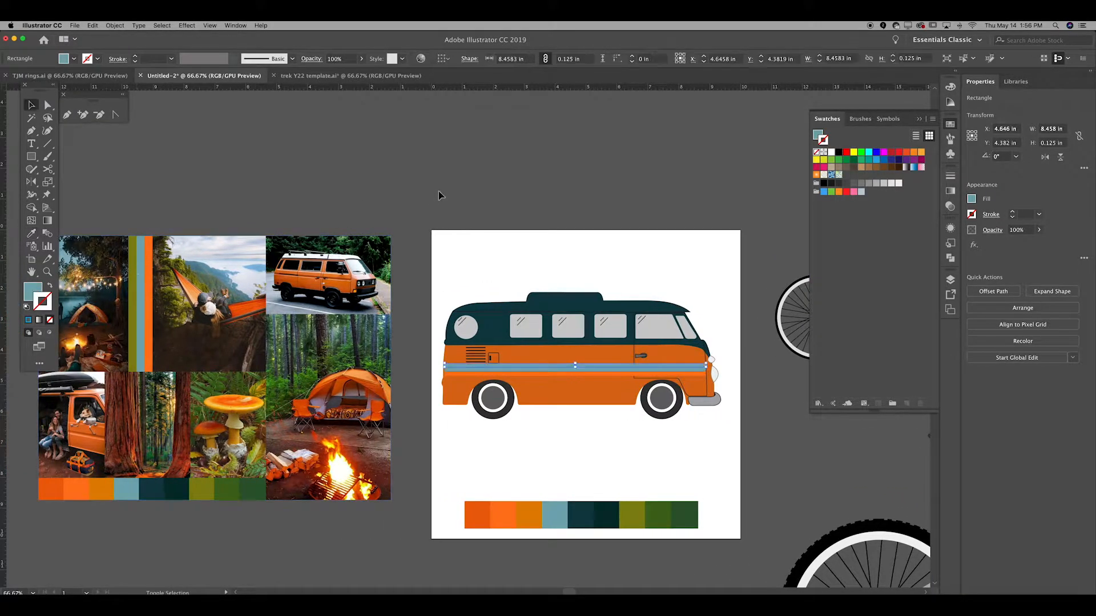
pyautogui.click(131, 246)
pyautogui.press('v')
pyautogui.click(672, 436)
pyautogui.click(586, 375)
pyautogui.press('i')
pyautogui.click(527, 510)
pyautogui.press('v')
pyautogui.click(558, 443)
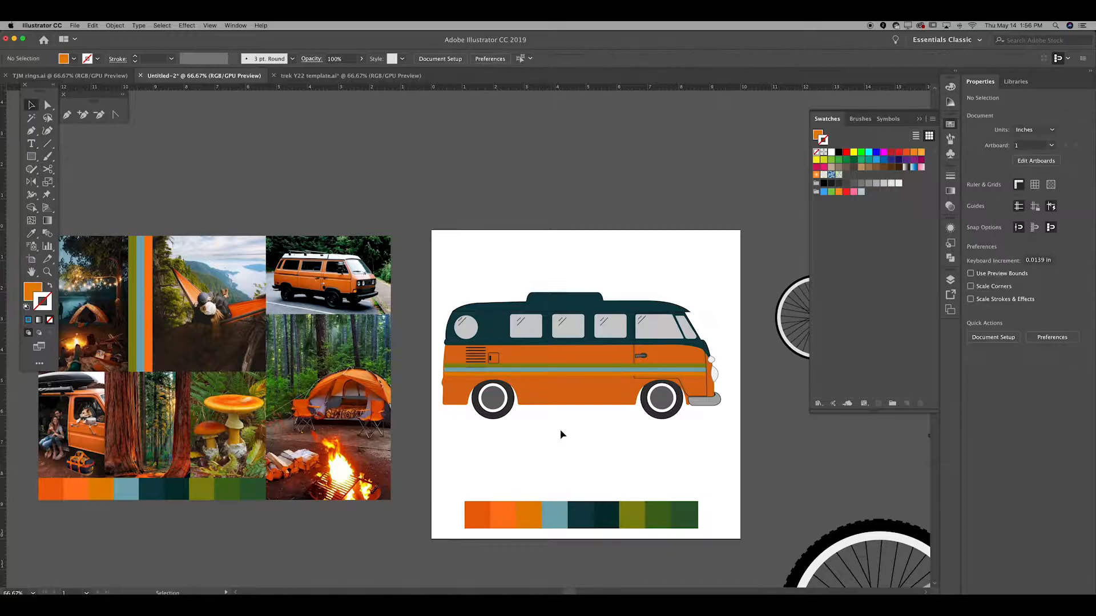
# Select all three stripes together and move them down the van body to the level of the wheel tops
pyautogui.click(559, 375)
pyautogui.press('super+equal')
pyautogui.press('super+equal')
pyautogui.keyDown('shift'); pyautogui.click(562, 327); pyautogui.keyUp('shift')
pyautogui.keyDown('shift'); pyautogui.click(563, 320); pyautogui.keyUp('shift')
pyautogui.hotkey('shift', 'Down')
pyautogui.hotkey('shift', 'Down')
pyautogui.hotkey('shift', 'Down')
pyautogui.hotkey('shift', 'Down')
pyautogui.hotkey('shift', 'Down')
pyautogui.press('super+minus')
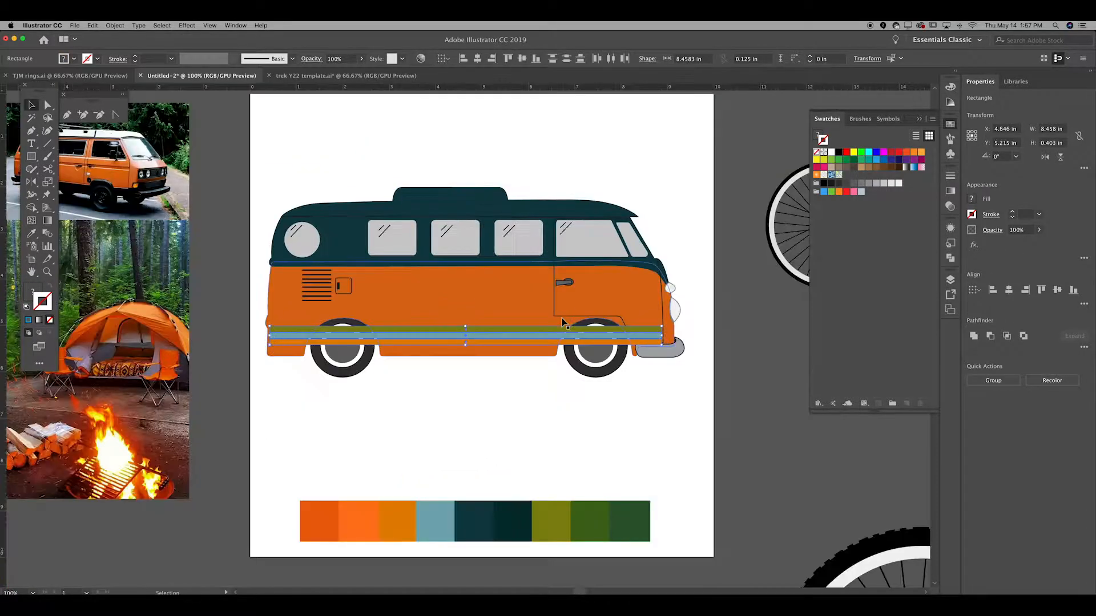
# Nudge the stripes to close the gap between the olive and light blue ones
pyautogui.press('super+equal')
pyautogui.press('super+equal')
pyautogui.press('super+equal')
pyautogui.click(457, 344)
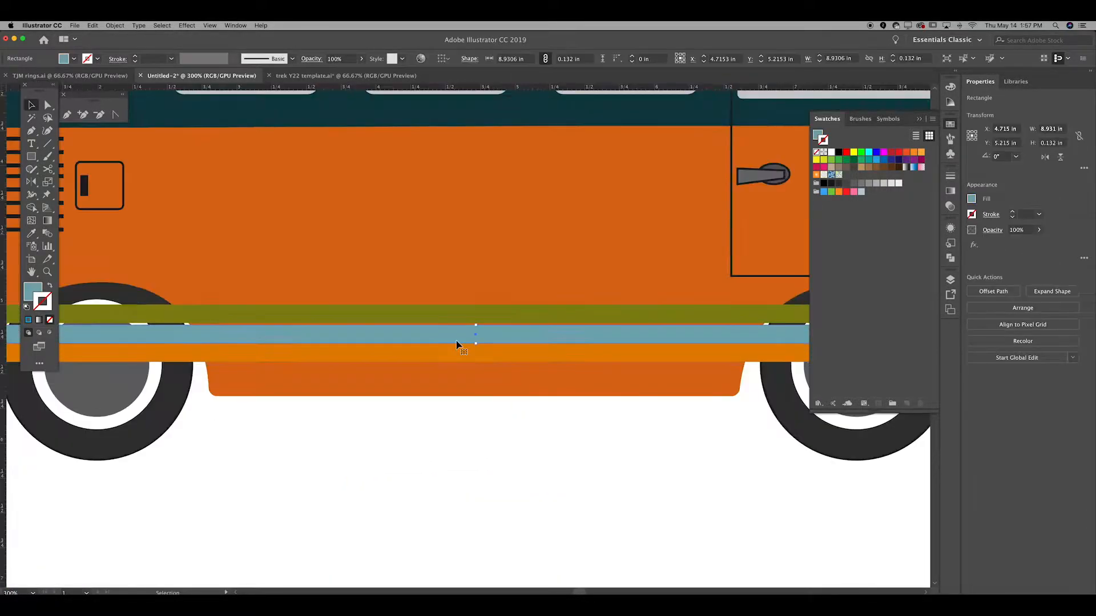
pyautogui.keyDown('shift'); pyautogui.click(456, 334); pyautogui.keyUp('shift')
pyautogui.press('Down')
pyautogui.press('Down')
pyautogui.click(441, 428)
pyautogui.scroll(1, 441, 428)
pyautogui.press('super+minus')
pyautogui.press('super+minus')
pyautogui.press('super+minus')
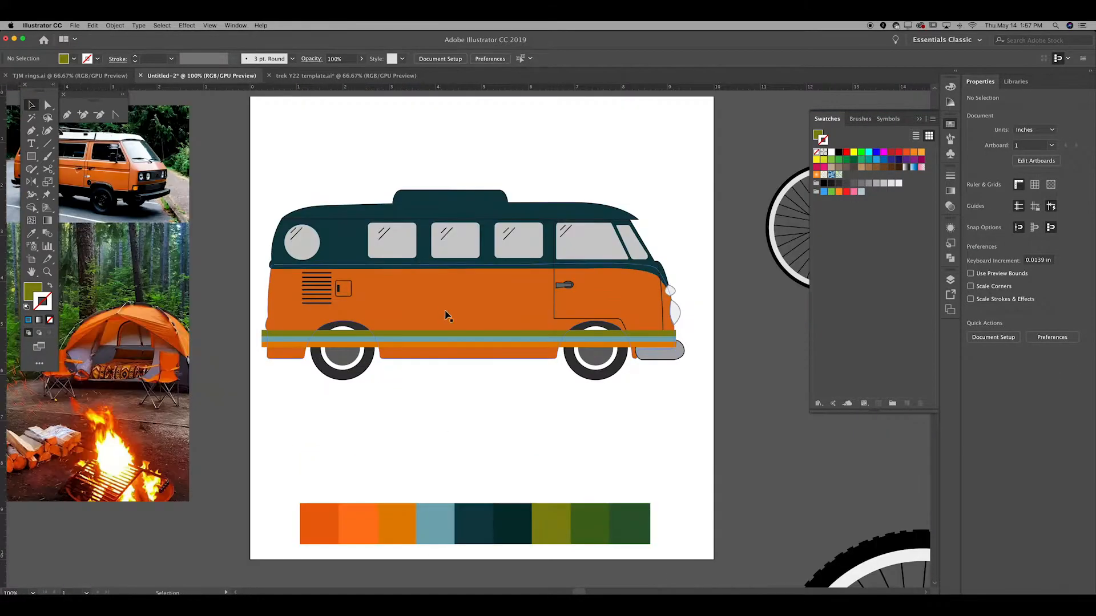
# Try to draw a body-orange rectangle over the lower van, send it backward and shift the stripes down on it
pyautogui.click(447, 301)
pyautogui.press('i')
pyautogui.press('m')
pyautogui.moveTo(233, 281); pyautogui.dragTo(704, 406)
pyautogui.press('super+shift+bracketleft')
pyautogui.keyDown('shift'); pyautogui.click(482, 341); pyautogui.keyUp('shift')
pyautogui.keyDown('shift'); pyautogui.click(484, 335); pyautogui.keyUp('shift')
pyautogui.hotkey('shift', 'Down')
pyautogui.hotkey('shift', 'Down')
pyautogui.hotkey('shift', 'Down')
pyautogui.hotkey('shift', 'Down')
pyautogui.hotkey('shift', 'Down')
pyautogui.hotkey('shift', 'Down')
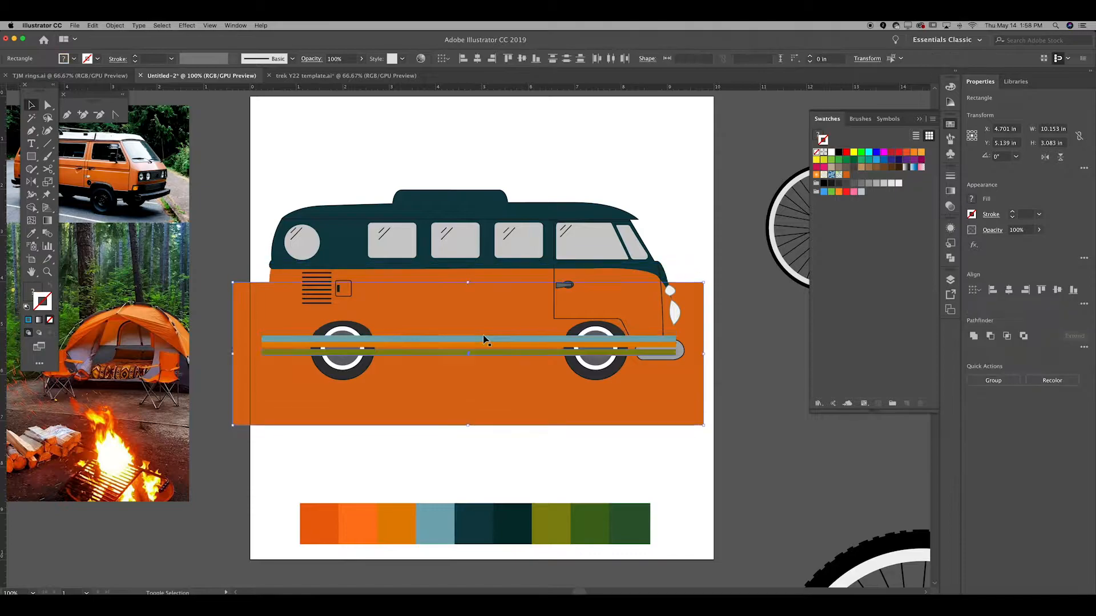
# Undo the orange rectangle and the stripe moves
pyautogui.press('super+z')
pyautogui.press('super+z')
pyautogui.press('super+z')
pyautogui.press('super+z')
pyautogui.press('super+z')
pyautogui.press('super+z')
pyautogui.press('super+z')
pyautogui.press('super+z')
pyautogui.press('super+z')
pyautogui.click(491, 448)
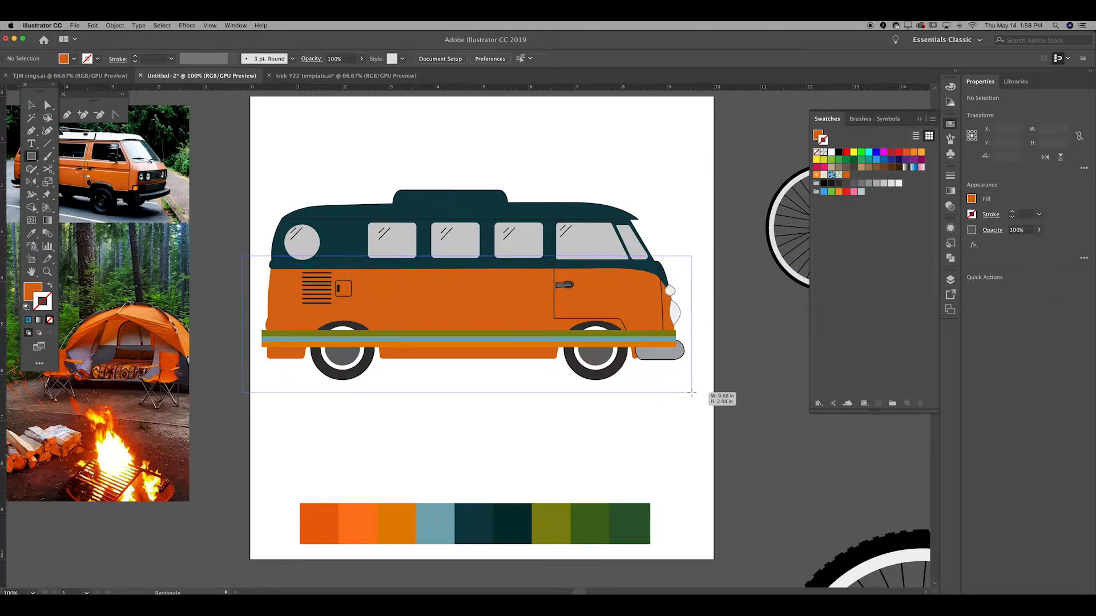
# Draw a body-orange rectangle slightly wider than the van and about 2.9 in high, and move it just below the wheels
pyautogui.moveTo(690, 393); pyautogui.dragTo(696, 392)
pyautogui.press('v')
pyautogui.moveTo(619, 352); pyautogui.dragTo(619, 474)
pyautogui.press('super+z')
pyautogui.hotkey('shift', 'Down')
pyautogui.hotkey('shift', 'Down')
pyautogui.hotkey('shift', 'Down')
pyautogui.hotkey('shift', 'Down')
pyautogui.hotkey('shift', 'Down')
pyautogui.hotkey('shift', 'Down')
pyautogui.hotkey('shift', 'Down')
pyautogui.hotkey('shift', 'Down')
pyautogui.hotkey('shift', 'Down')
pyautogui.hotkey('shift', 'Down')
pyautogui.hotkey('shift', 'Down')
pyautogui.hotkey('shift', 'Down')
pyautogui.hotkey('shift', 'Down')
pyautogui.hotkey('shift', 'Down')
pyautogui.hotkey('shift', 'Down')
pyautogui.hotkey('shift', 'Down')
pyautogui.hotkey('shift', 'Down')
pyautogui.hotkey('shift', 'Down')
pyautogui.hotkey('shift', 'Down')
# Select the whole row of palette swatches and move it below the artboard
pyautogui.moveTo(276, 530); pyautogui.dragTo(693, 557)
pyautogui.scroll(-5, 693, 556)
pyautogui.click(300, 413)
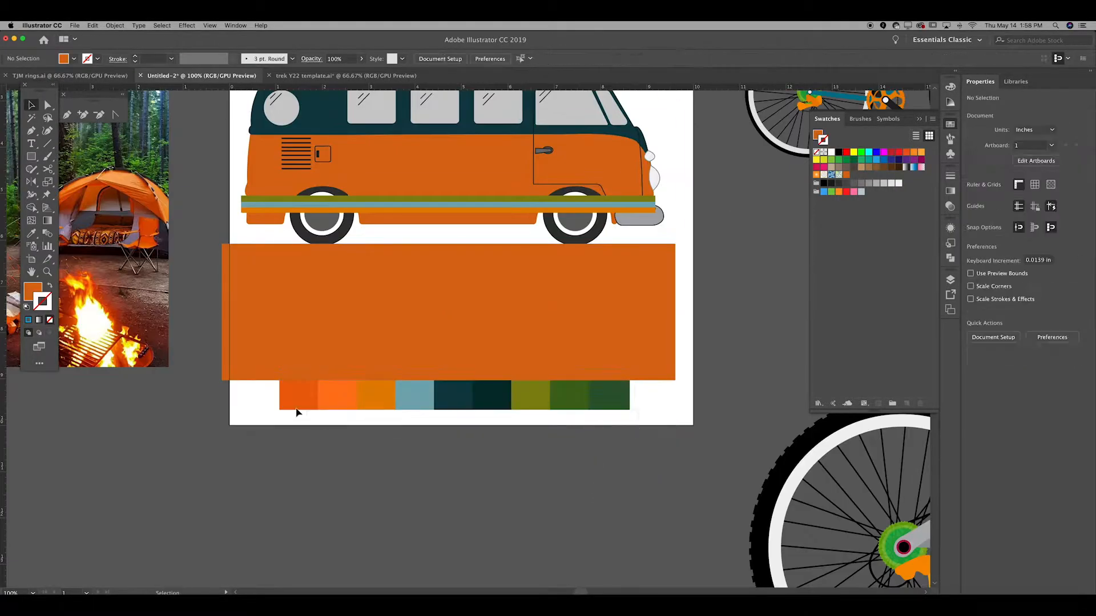
pyautogui.moveTo(300, 413); pyautogui.dragTo(619, 397)
pyautogui.moveTo(321, 394); pyautogui.dragTo(321, 464)
# Centre the orange rectangle on the artboard below the van and move the three stripes onto its lower part
pyautogui.moveTo(394, 308); pyautogui.dragTo(406, 328)
pyautogui.click(402, 198)
pyautogui.keyDown('shift'); pyautogui.click(402, 205); pyautogui.keyUp('shift')
pyautogui.keyDown('shift'); pyautogui.click(403, 210); pyautogui.keyUp('shift')
pyautogui.moveTo(404, 376); pyautogui.dragTo(404, 376)
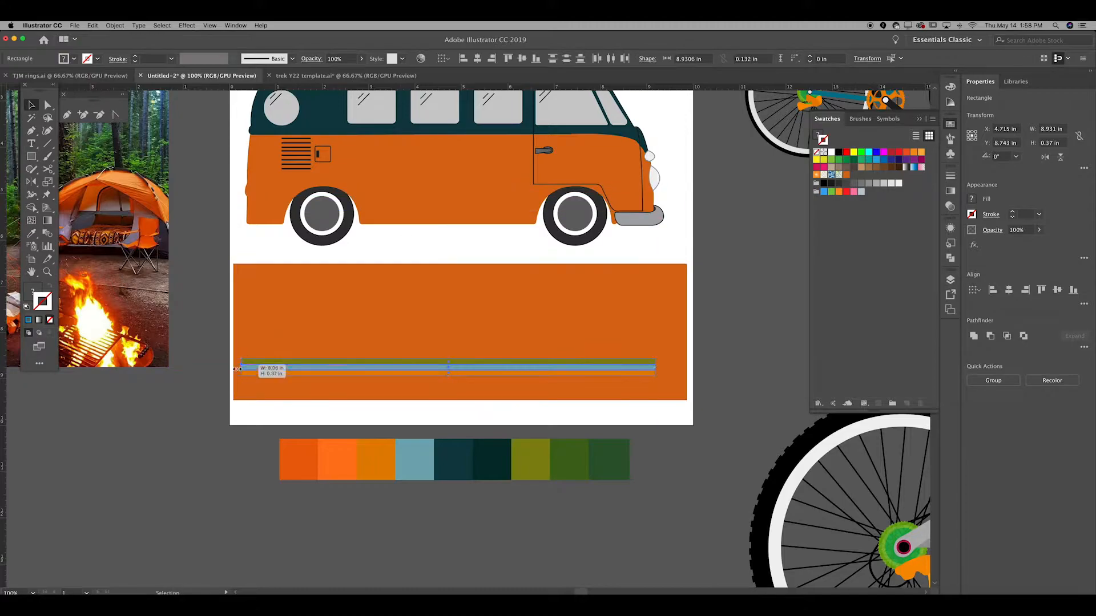
# Widen the three stripes to the orange rectangle's full width and raise the rectangle's upper edge to make it about 3.57 in high
pyautogui.moveTo(687, 366); pyautogui.dragTo(687, 366)
pyautogui.click(485, 320)
pyautogui.moveTo(460, 263); pyautogui.dragTo(460, 235)
# Group the orange rectangle with its three stripes, position the group over the van and clip it to the body shape
pyautogui.click(487, 435)
pyautogui.moveTo(725, 317); pyautogui.dragTo(180, 423)
pyautogui.rightClick(180, 423)
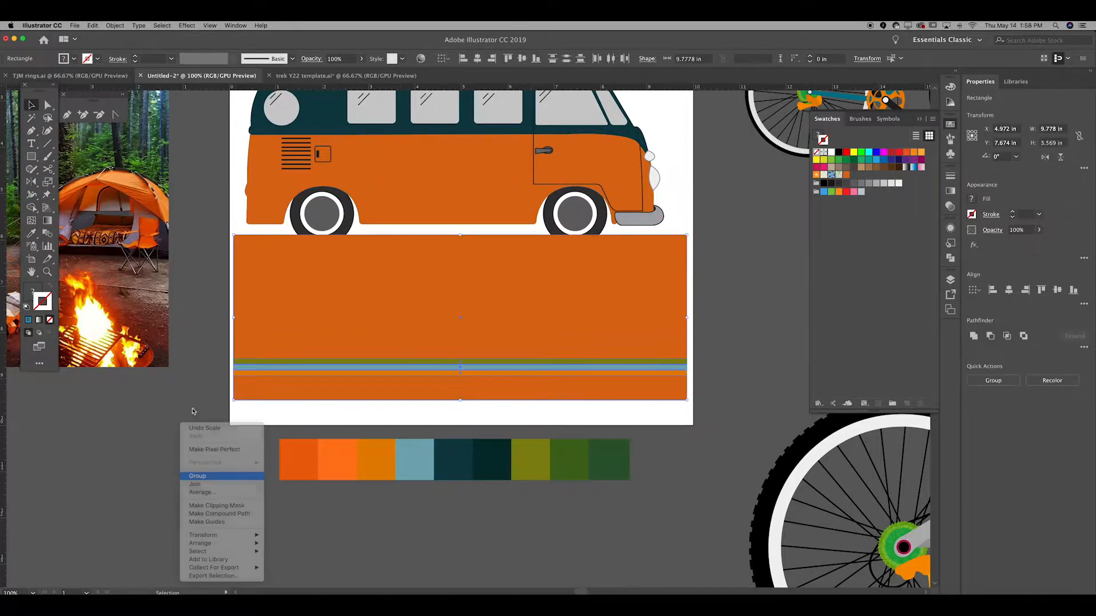
pyautogui.click(203, 477)
pyautogui.moveTo(344, 369); pyautogui.dragTo(344, 317)
pyautogui.press('super+7')
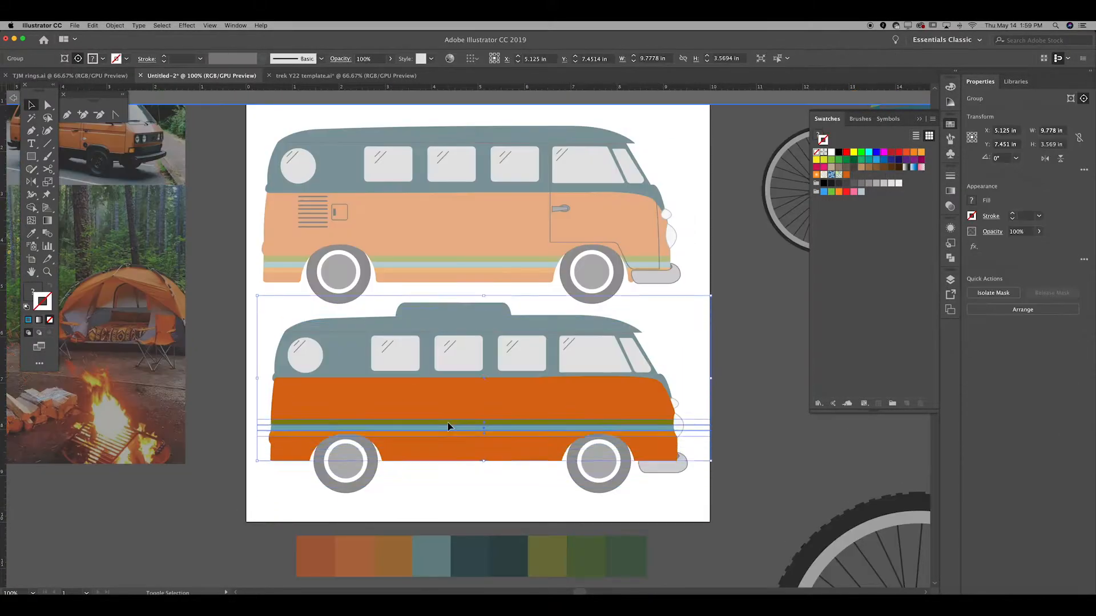
# Move the three stripes inside the lower van's clipped body up to its middle, and leave a single enlarged van beside the artboard
pyautogui.click(448, 422)
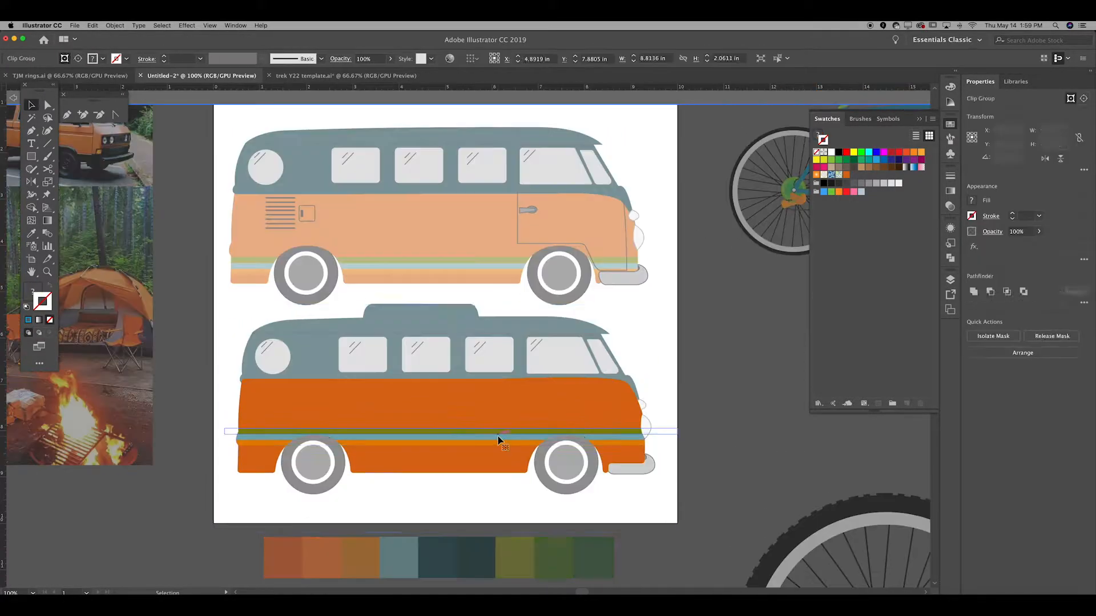
pyautogui.click(498, 437)
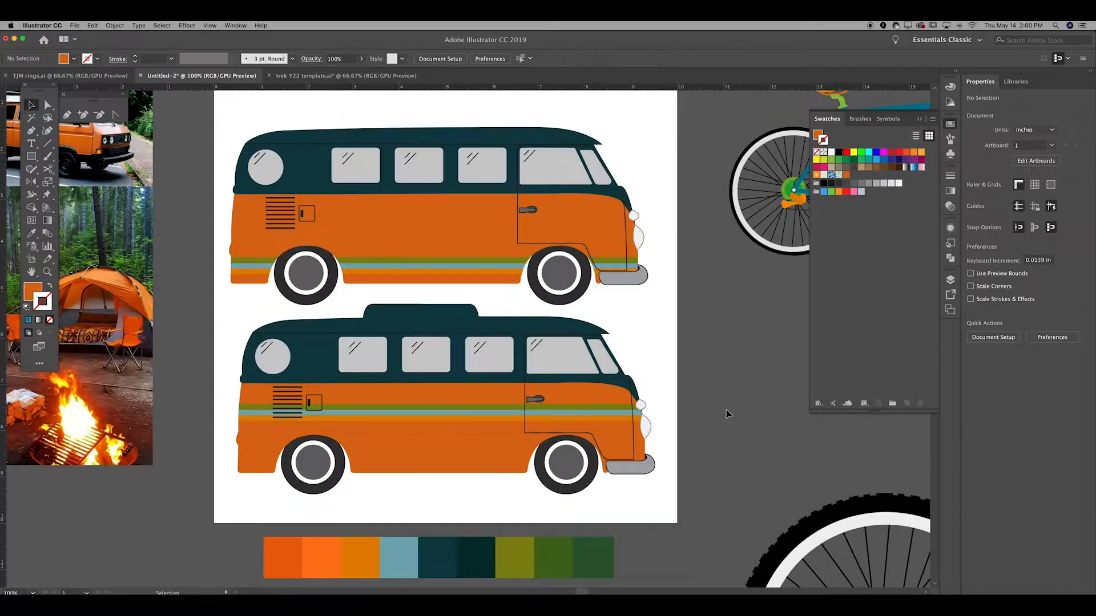
pyautogui.press('super+equal')
pyautogui.press('super+equal')
pyautogui.press('super+equal')
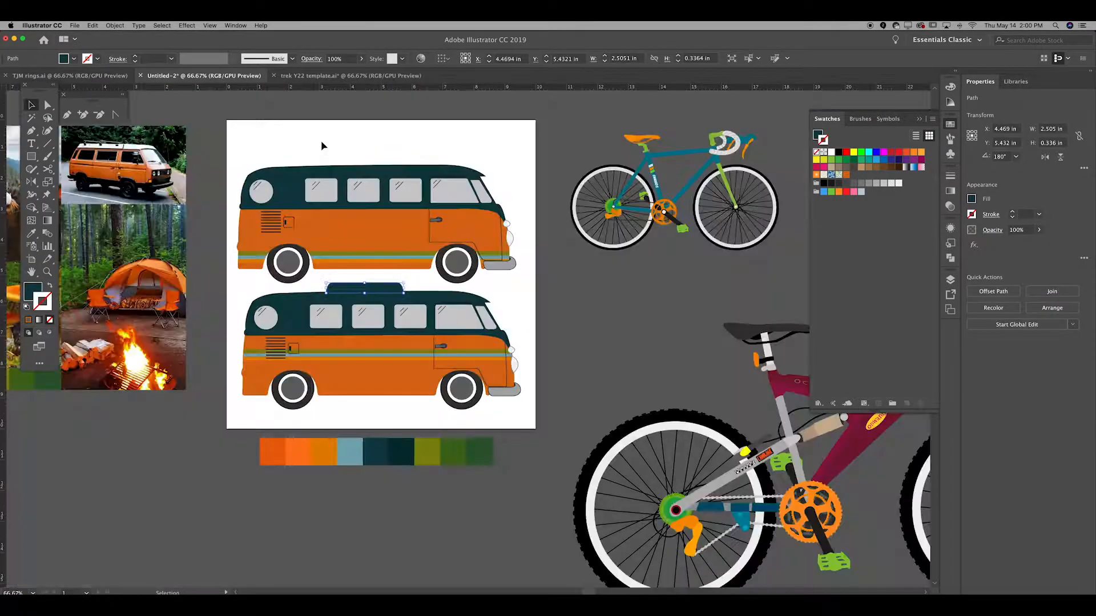
pyautogui.press('super+y')
pyautogui.press('super+y')
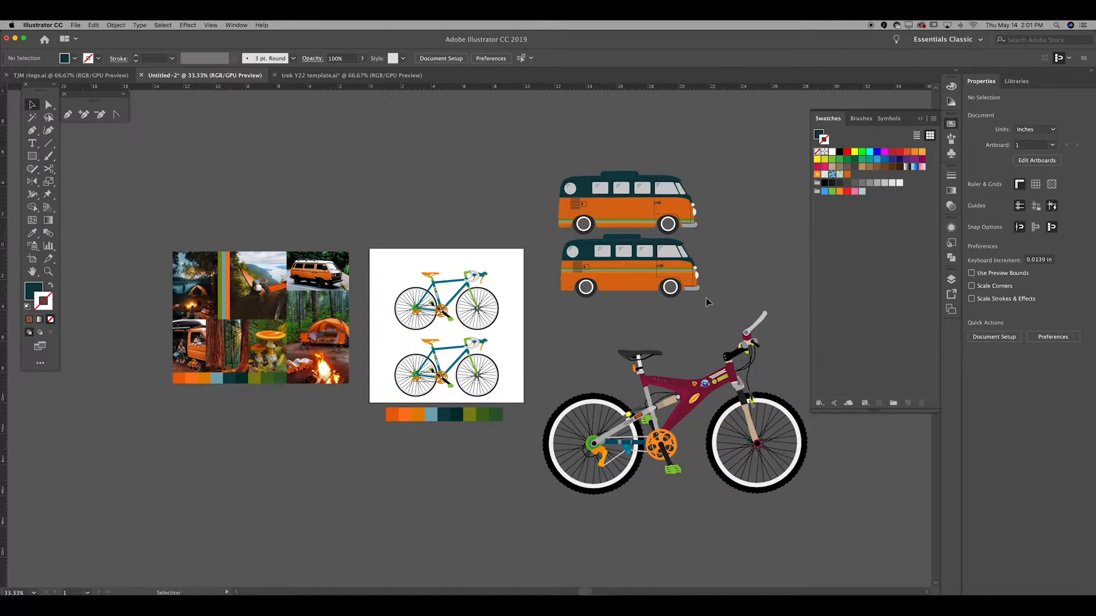
pyautogui.moveTo(707, 298); pyautogui.dragTo(717, 244)
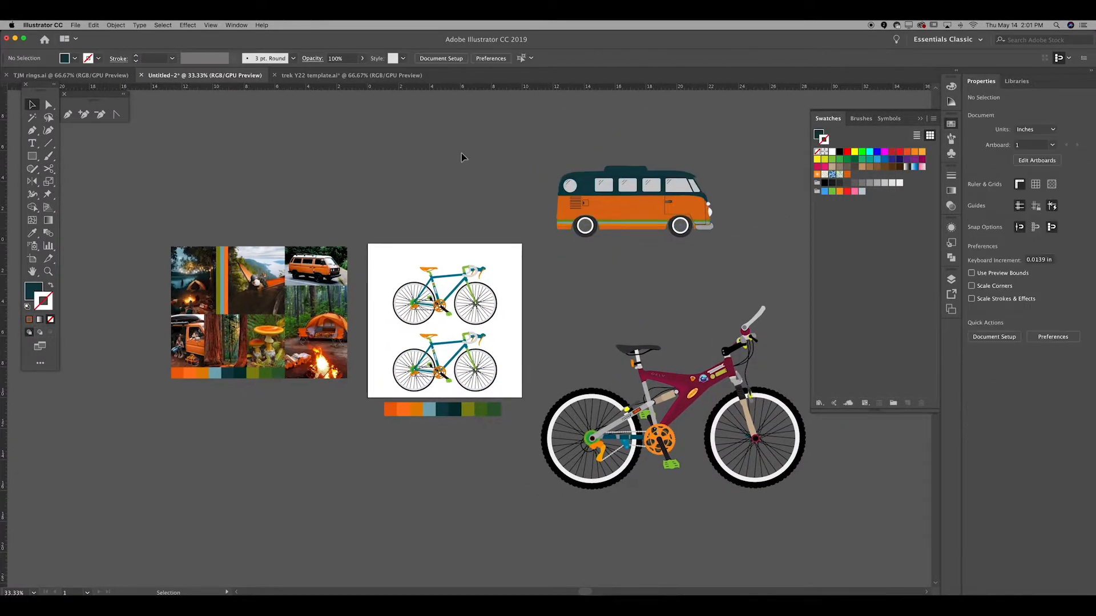
# Recolour the upper road bike's frame dark teal and its saddle and saddle rails bright orange
pyautogui.press('super+1')
pyautogui.click(462, 156)
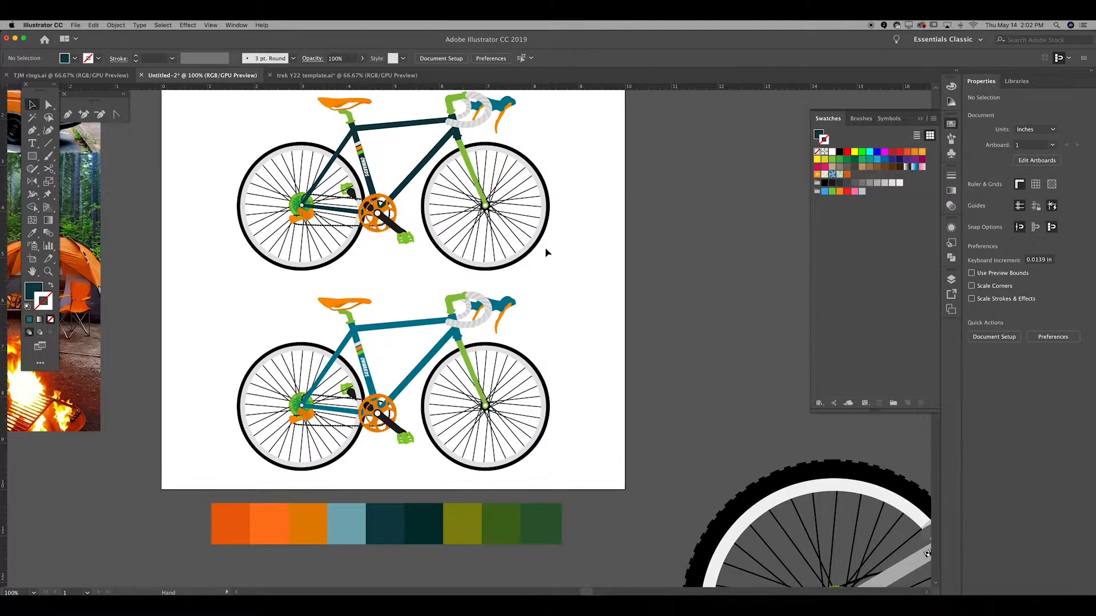
pyautogui.click(345, 102)
pyautogui.press('i')
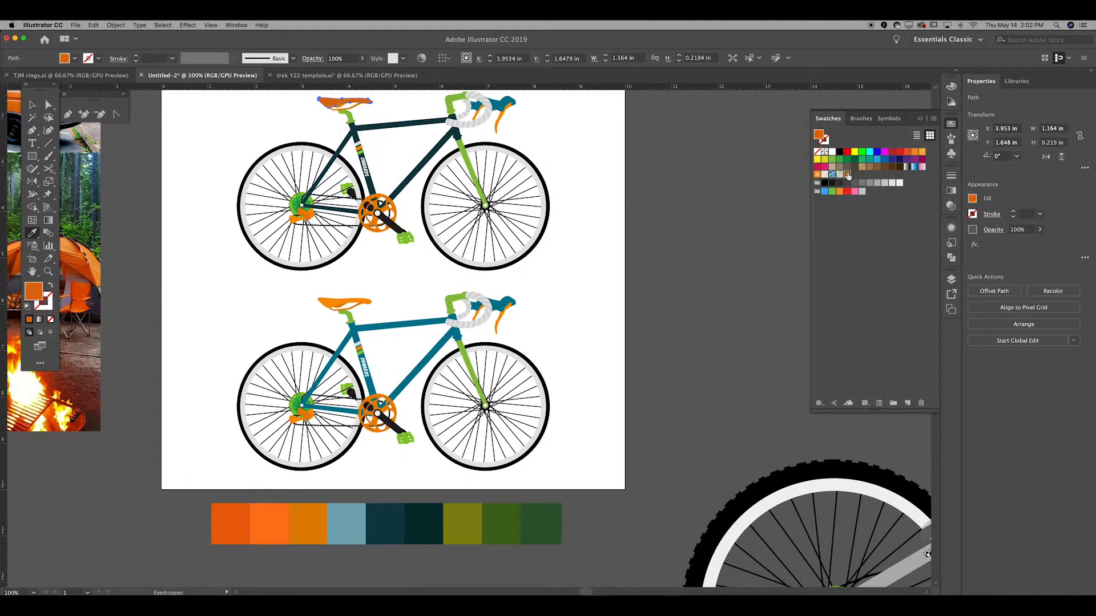
pyautogui.click(241, 145)
pyautogui.press('super+equal')
pyautogui.press('super+equal')
pyautogui.press('super+equal')
pyautogui.scroll(10, 403, 147)
pyautogui.click(399, 169)
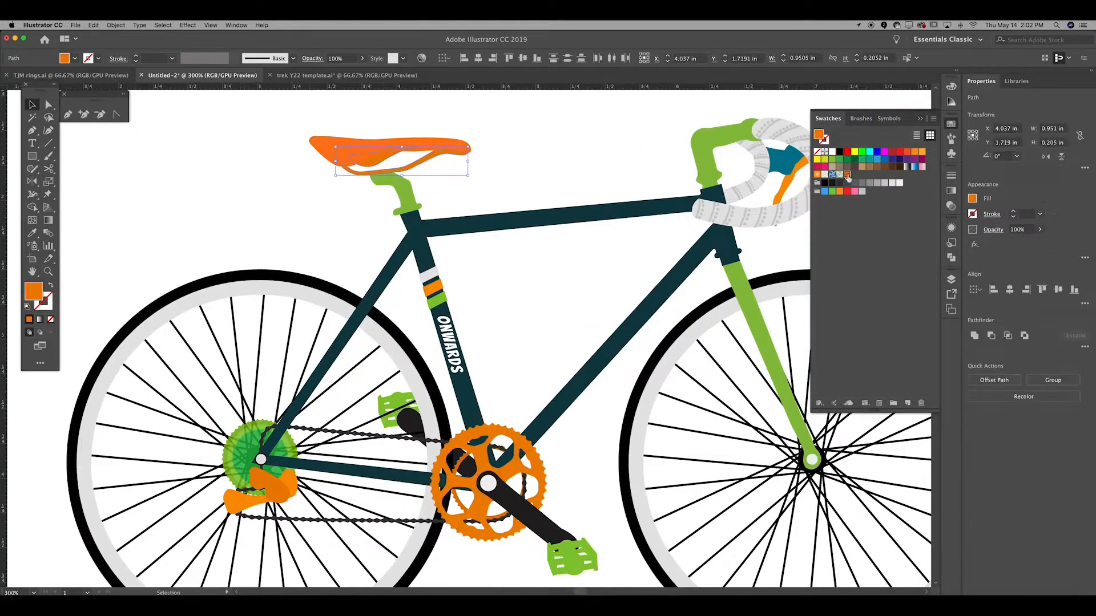
pyautogui.click(574, 146)
# Recolour the upper bike's seat post, stem, fork and pedals olive green
pyautogui.keyDown('shift'); pyautogui.click(635, 337); pyautogui.keyUp('shift')
pyautogui.press('super+minus')
pyautogui.press('super+minus')
pyautogui.press('super+minus')
pyautogui.scroll(-6, 503, 515)
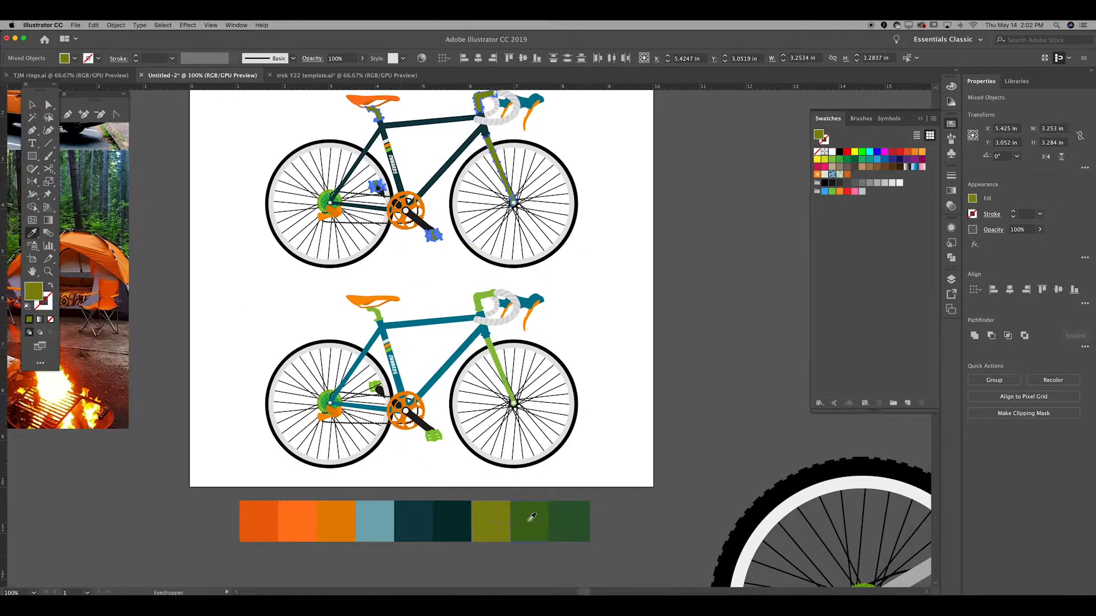
# Recolour the upper bike's brake hoods with the light blue palette swatch
pyautogui.scroll(5, 625, 289)
pyautogui.click(532, 168)
pyautogui.keyDown('shift'); pyautogui.click(503, 171); pyautogui.keyUp('shift')
pyautogui.press('i')
pyautogui.click(404, 577)
pyautogui.click(378, 576)
pyautogui.press('v')
pyautogui.click(605, 315)
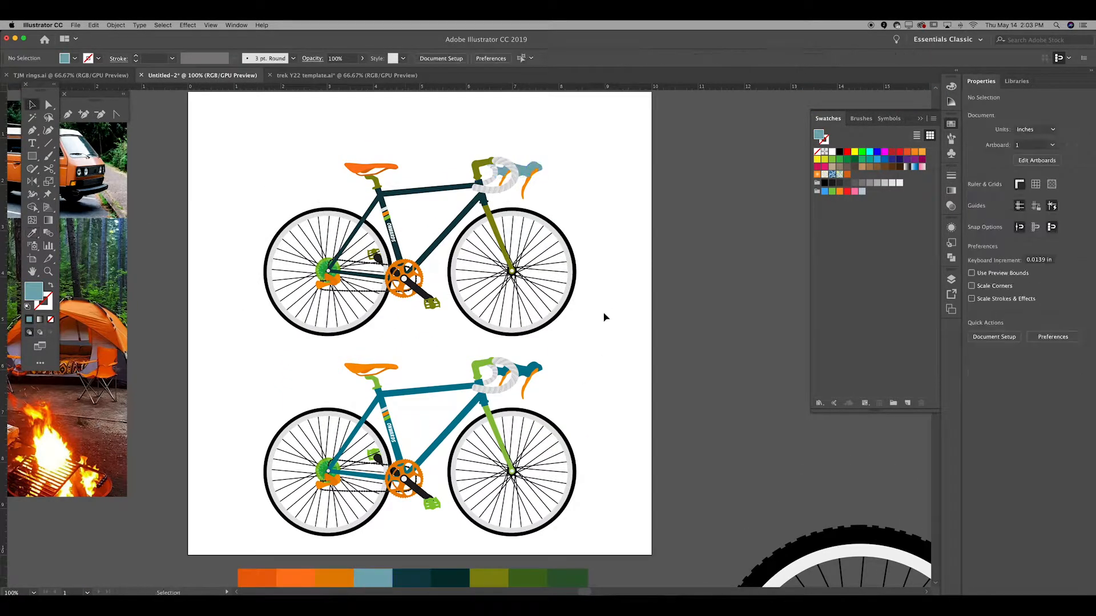
# Recolour the upper bike's pedals and seat post with the light blue palette swatch
pyautogui.press('v')
pyautogui.click(426, 348)
pyautogui.scroll(-1, 429, 319)
pyautogui.click(427, 299)
pyautogui.press('i')
pyautogui.click(371, 573)
pyautogui.press('i')
pyautogui.click(368, 574)
pyautogui.press('v')
# Copy the recoloured upper bike, undo its pedal and seat-post colour changes, and place the copy beside the artboard
pyautogui.moveTo(235, 127); pyautogui.dragTo(596, 334)
pyautogui.hscroll(5, 396, 333)
pyautogui.press('super+z')
pyautogui.press('super+z')
pyautogui.press('super+z')
pyautogui.press('super+v')
pyautogui.moveTo(325, 354); pyautogui.dragTo(414, 274)
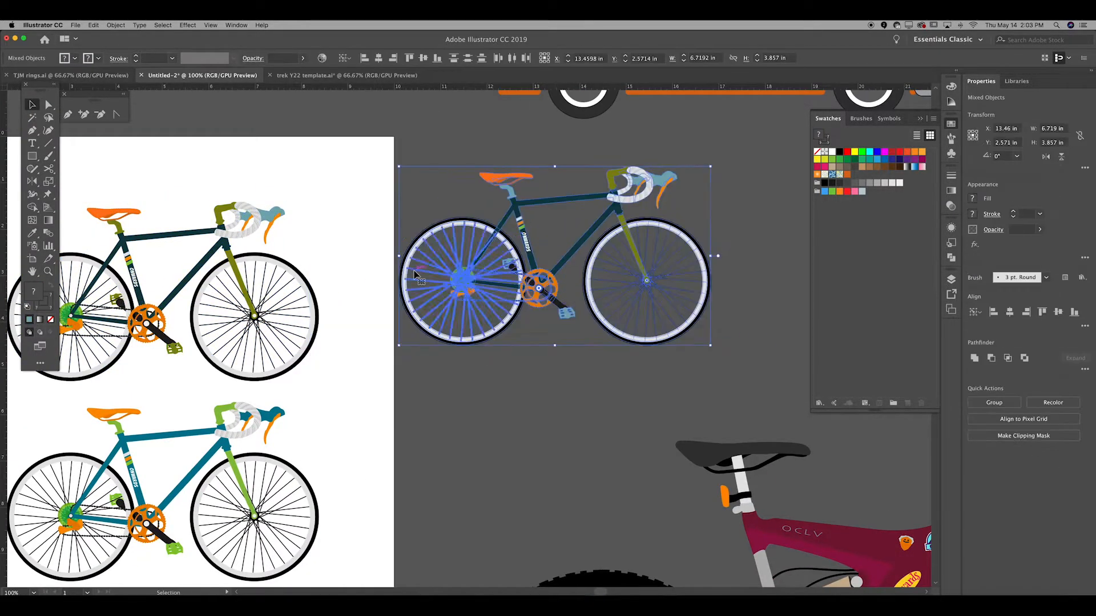
# Recolour the upper bike's brake hoods dark teal and its brake levers bright orange
pyautogui.hscroll(-5, 415, 275)
pyautogui.click(575, 214)
pyautogui.keyDown('shift'); pyautogui.click(545, 217); pyautogui.keyUp('shift')
pyautogui.scroll(-2, 537, 245)
pyautogui.press('i')
pyautogui.click(448, 531)
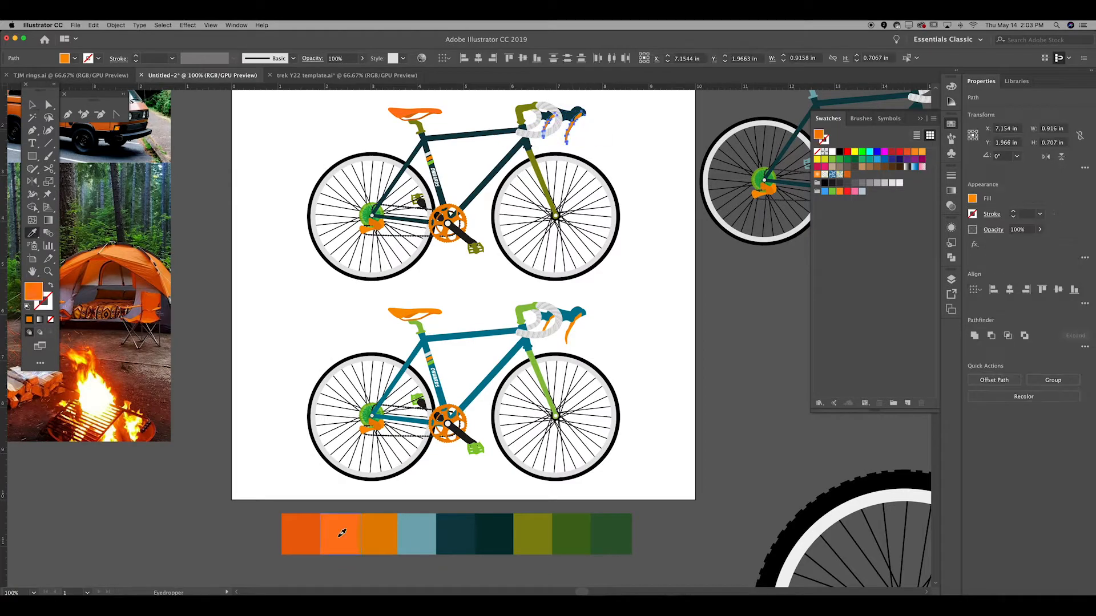
pyautogui.click(341, 534)
pyautogui.press('v')
# Apply the palette's bright orange to a part of the copied bike beside the artboard
pyautogui.hscroll(6, 365, 400)
pyautogui.click(454, 121)
pyautogui.press('i')
pyautogui.click(16, 568)
pyautogui.hscroll(-5, 340, 196)
# Try the light blue palette swatch on both wheel rims of the upper bike
pyautogui.click(451, 273)
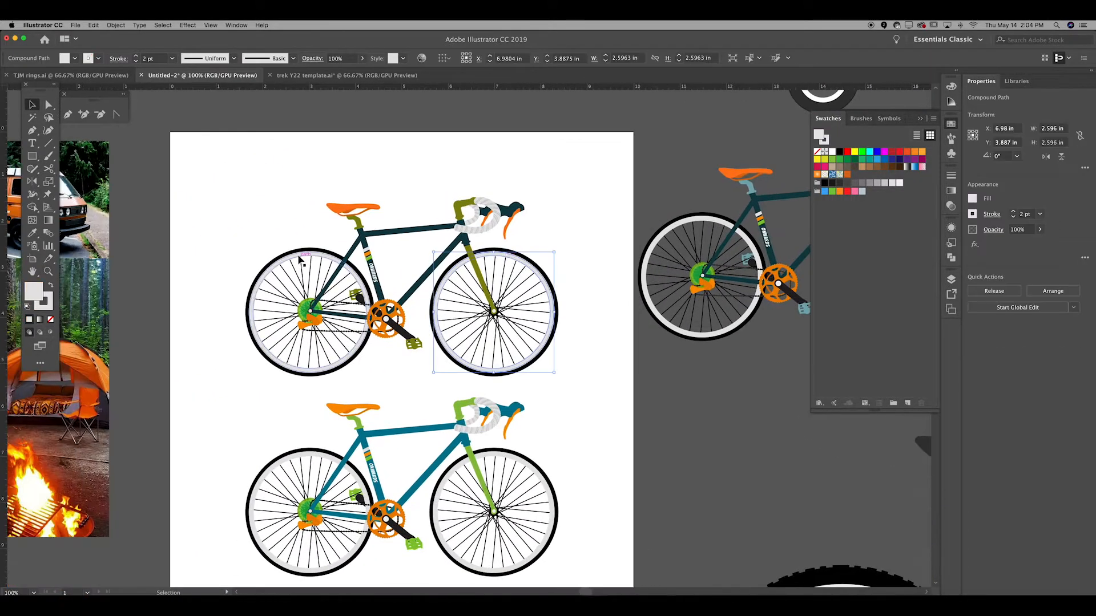
pyautogui.keyDown('shift'); pyautogui.click(301, 260); pyautogui.keyUp('shift')
pyautogui.press('i')
pyautogui.scroll(-2, 319, 343)
pyautogui.click(350, 518)
pyautogui.press('super+z')
# Delete the upper bike from the artboard and move the copy with light blue accents into its place
pyautogui.moveTo(588, 303); pyautogui.dragTo(277, 391)
pyautogui.moveTo(217, 100); pyautogui.dragTo(570, 291)
pyautogui.press('Delete')
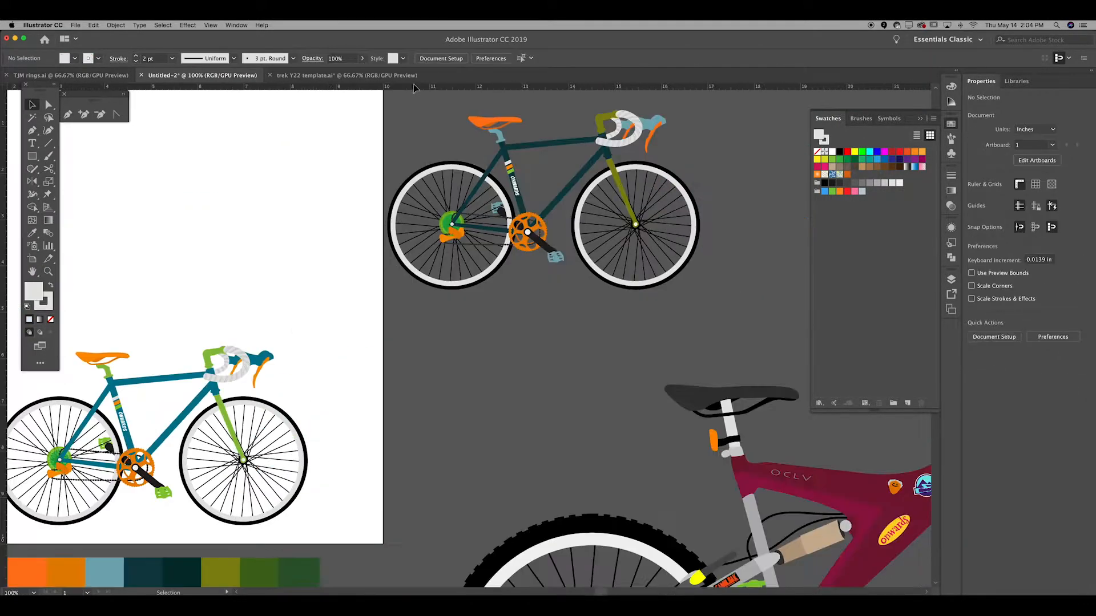
pyautogui.moveTo(411, 87); pyautogui.dragTo(707, 303)
pyautogui.moveTo(526, 230); pyautogui.dragTo(228, 230)
pyautogui.moveTo(410, 272); pyautogui.dragTo(423, 276)
# Recolour the lower bike with a light blue frame, olive saddle and brake hoods, orange fork and stem, and dark teal pedals
pyautogui.click(255, 220)
pyautogui.scroll(-1, 484, 388)
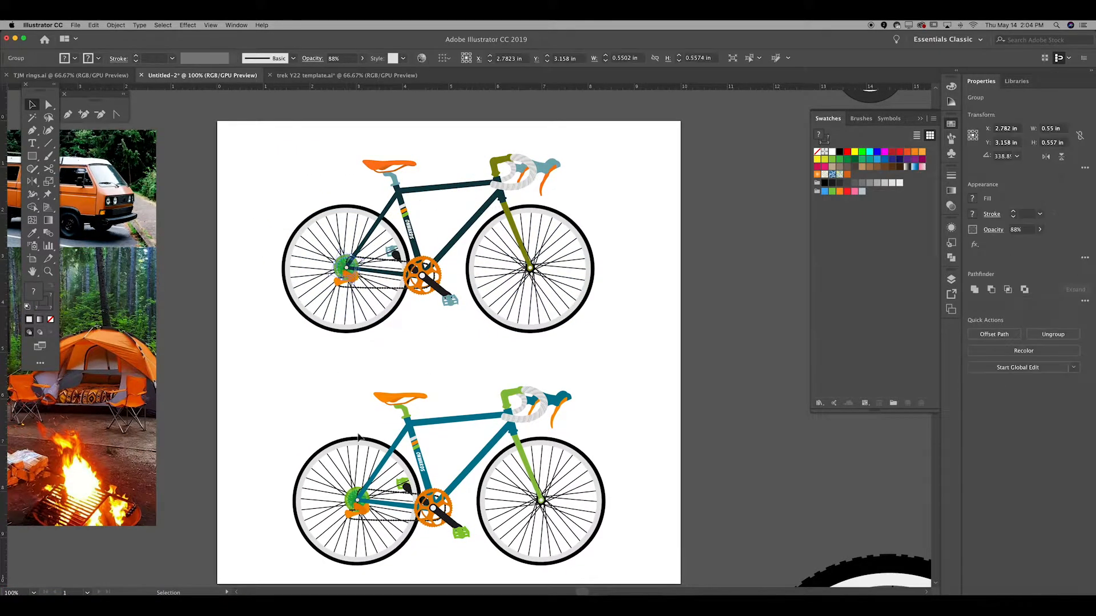
pyautogui.scroll(-5, 358, 439)
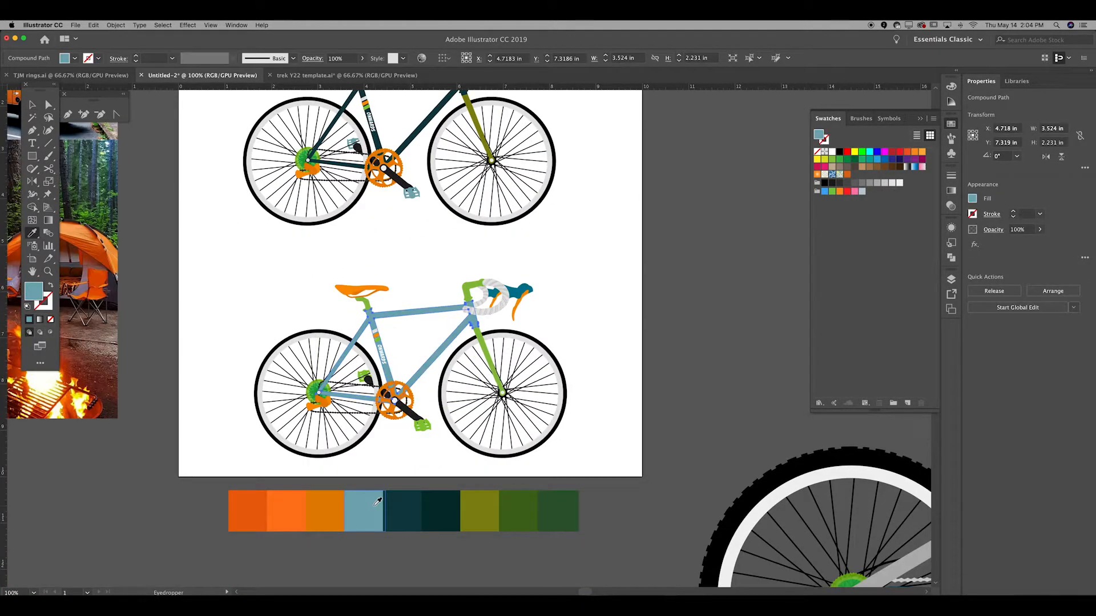
pyautogui.hscroll(-2, 407, 269)
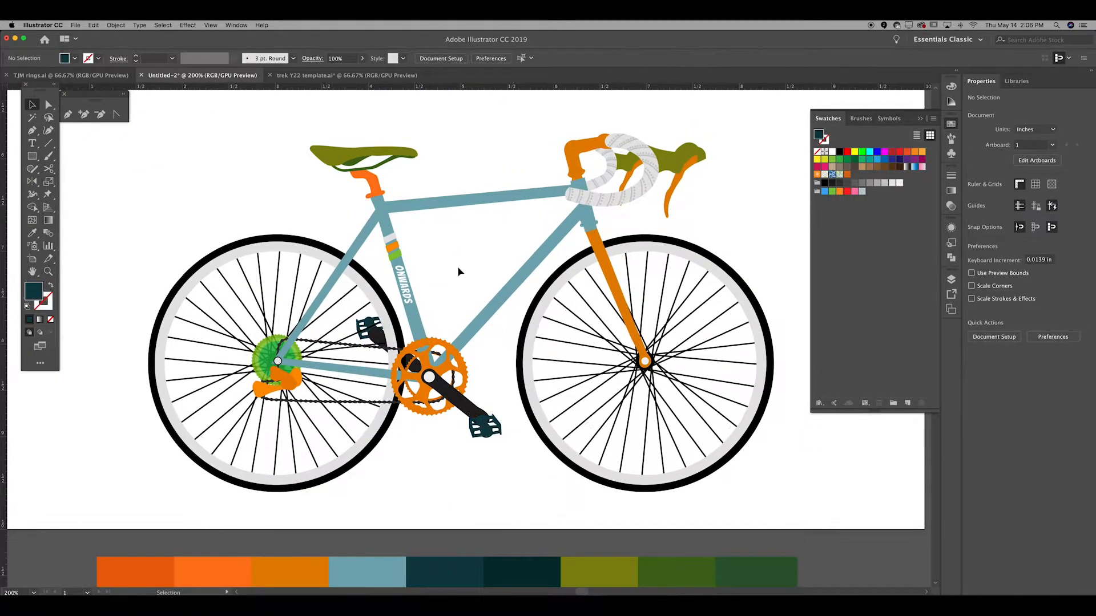
# Copy the light blue bike beside the artboard, and give the lower bike an orange frame with light blue fork, seat post and brake levers
pyautogui.click(655, 137)
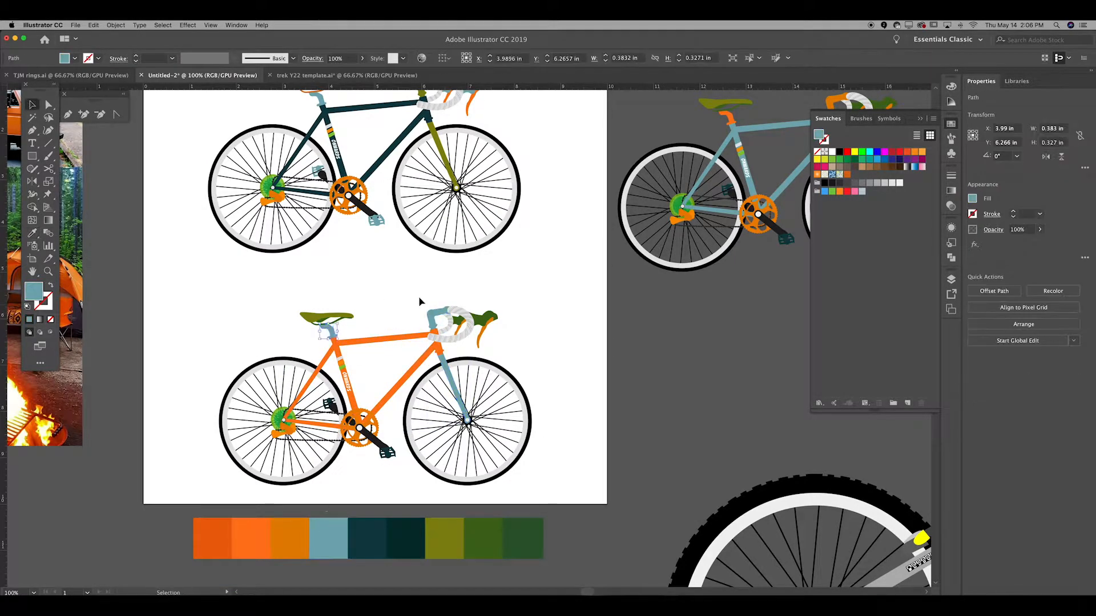
pyautogui.scroll(2, 379, 388)
pyautogui.click(460, 353)
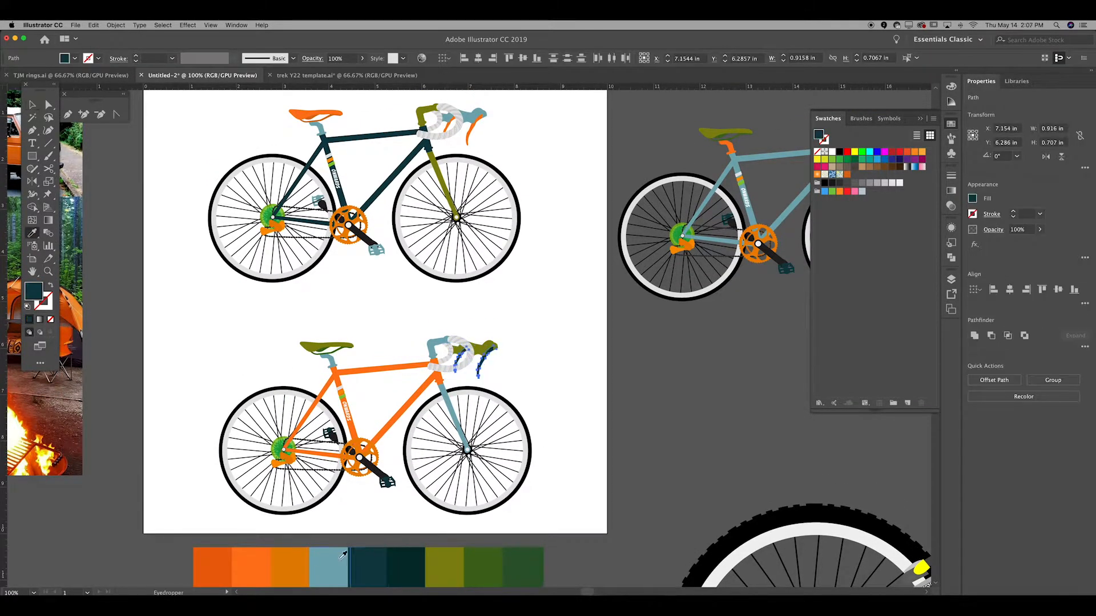
pyautogui.click(345, 555)
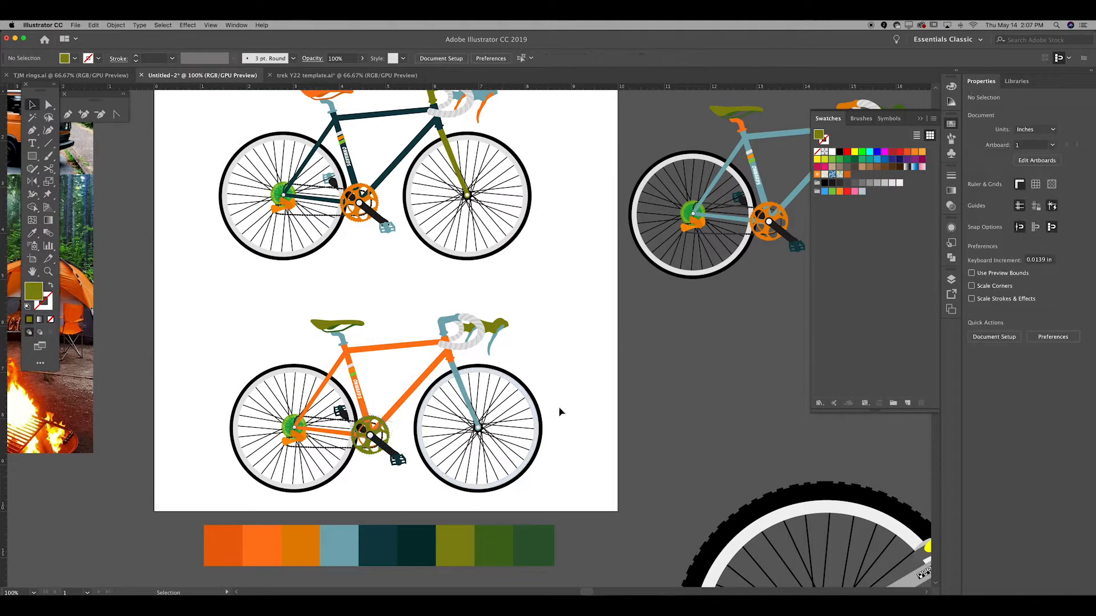
# Recolour the lower bike's pedals olive and its chainring and brake hoods light blue
pyautogui.click(398, 459)
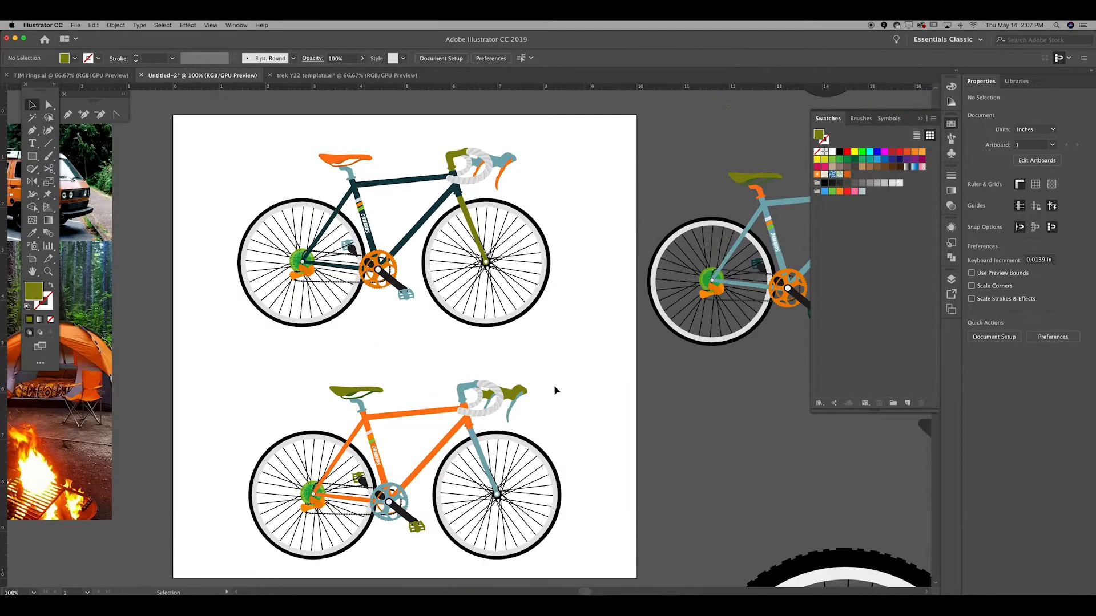
pyautogui.scroll(-2, 240, 415)
pyautogui.click(493, 429)
pyautogui.click(367, 559)
pyautogui.press('v')
# Recolour the lower bike's fork, stem and seat post with the olive palette swatch
pyautogui.click(489, 354)
pyautogui.click(360, 353)
pyautogui.press('i')
pyautogui.click(474, 559)
pyautogui.press('v')
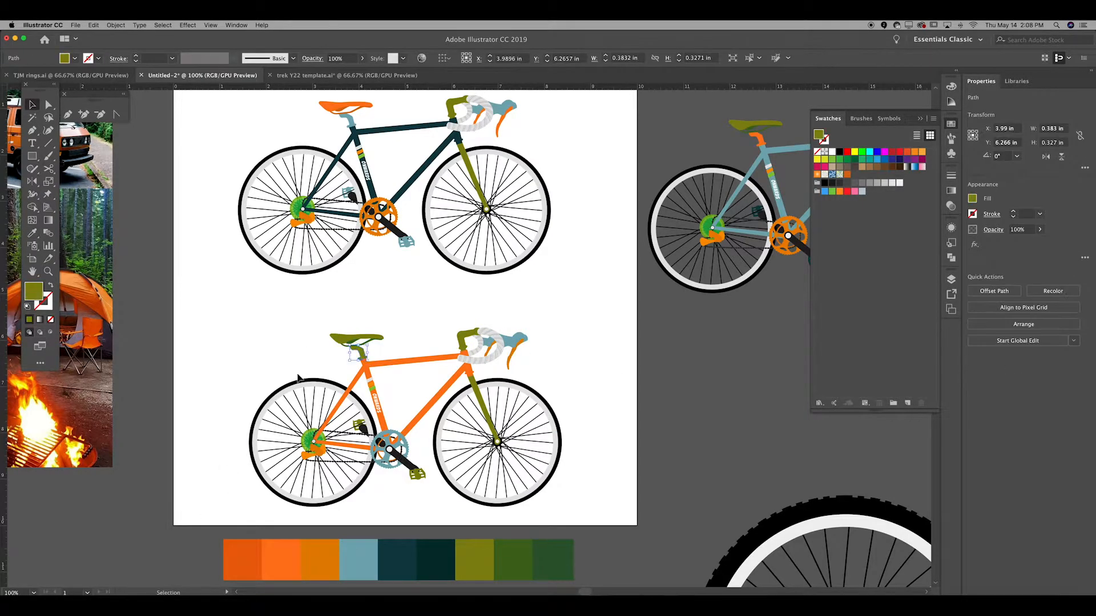
# Recolour the lower bike's saddle light blue and pick a palette colour for the rails beneath it
pyautogui.press('v')
pyautogui.click(245, 350)
pyautogui.press('i')
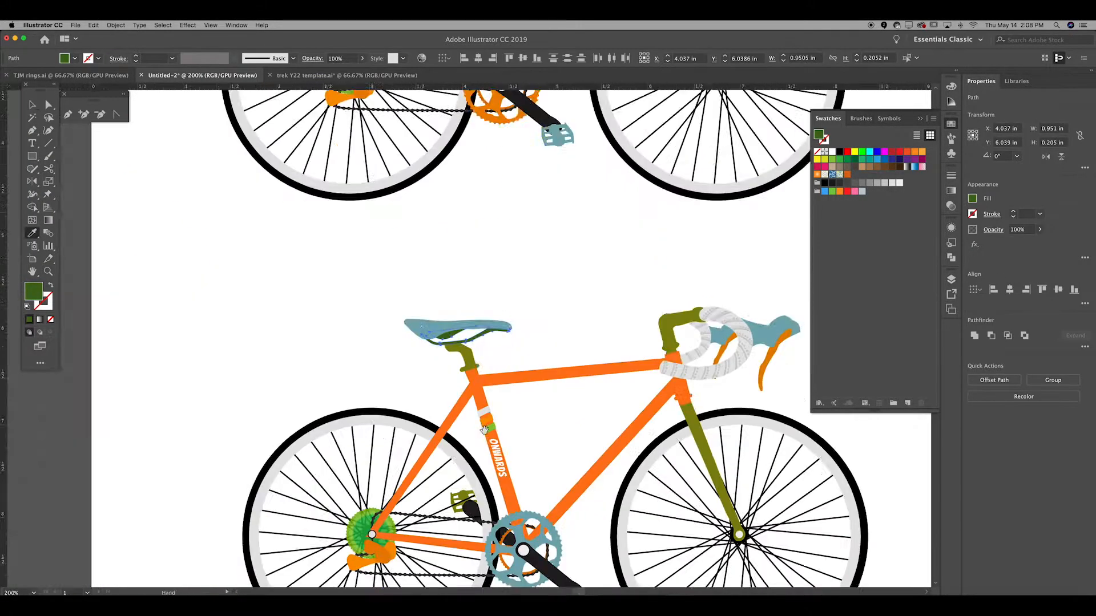
pyautogui.click(495, 548)
pyautogui.press('v')
# Recolour further small details of the lower orange bike with sampled palette colours, including olive
pyautogui.click(467, 286)
pyautogui.press('i')
pyautogui.click(337, 545)
pyautogui.press('v')
pyautogui.click(445, 216)
pyautogui.press('i')
pyautogui.click(653, 526)
# Recolour the separate dark teal bike's seat-tube stripes orange and olive and its chainring deep orange
pyautogui.press('v')
pyautogui.click(506, 234)
pyautogui.click(464, 352)
pyautogui.press('i')
pyautogui.click(551, 256)
pyautogui.click(222, 175)
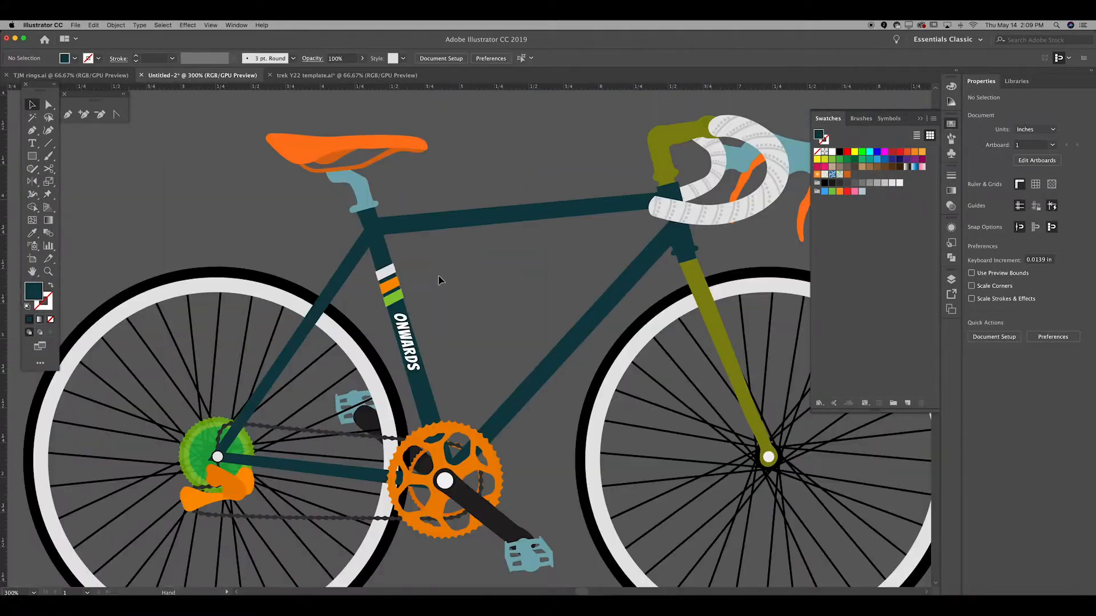
pyautogui.click(666, 132)
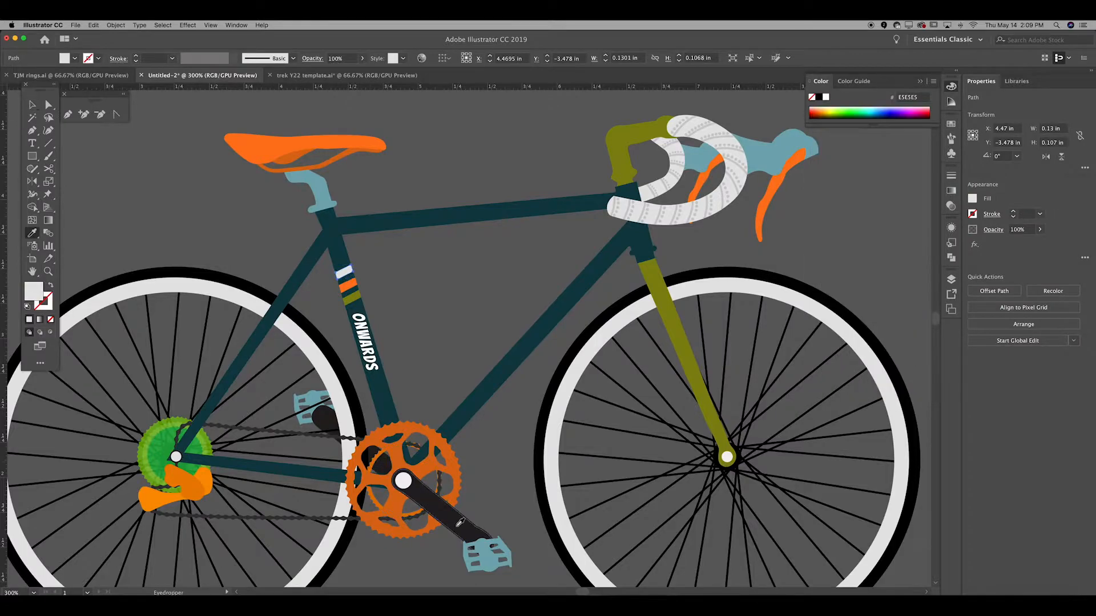
# Try the crank arm's black on the selected light part of the dark teal bike, then undo it
pyautogui.click(460, 523)
pyautogui.press('super+z')
pyautogui.press('v')
pyautogui.click(468, 354)
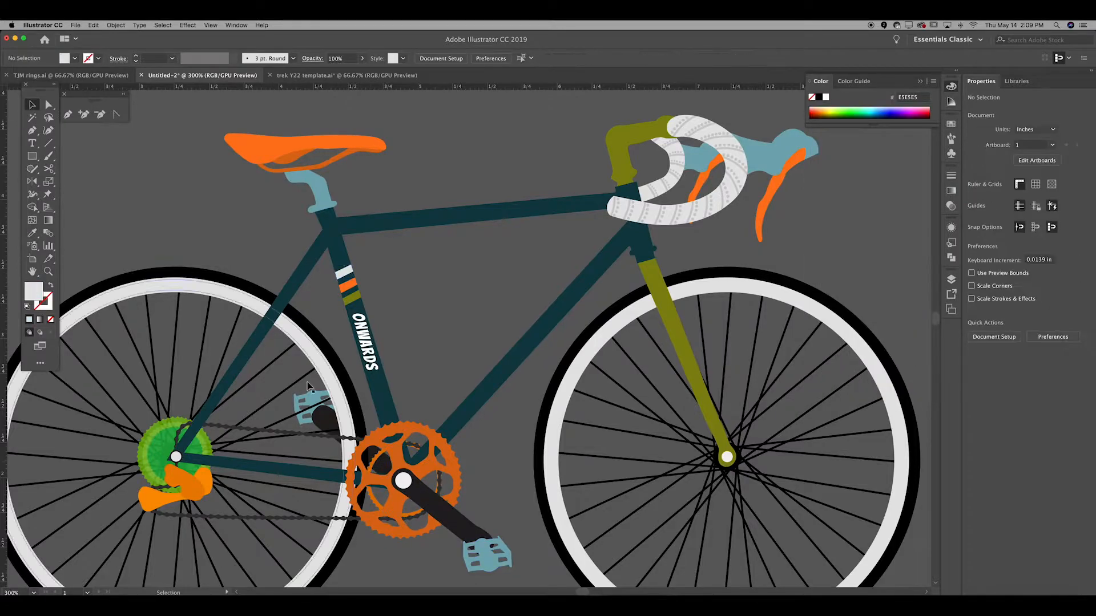
# Recolour the dark teal bike's rear derailleur bright orange
pyautogui.click(186, 484)
pyautogui.press('i')
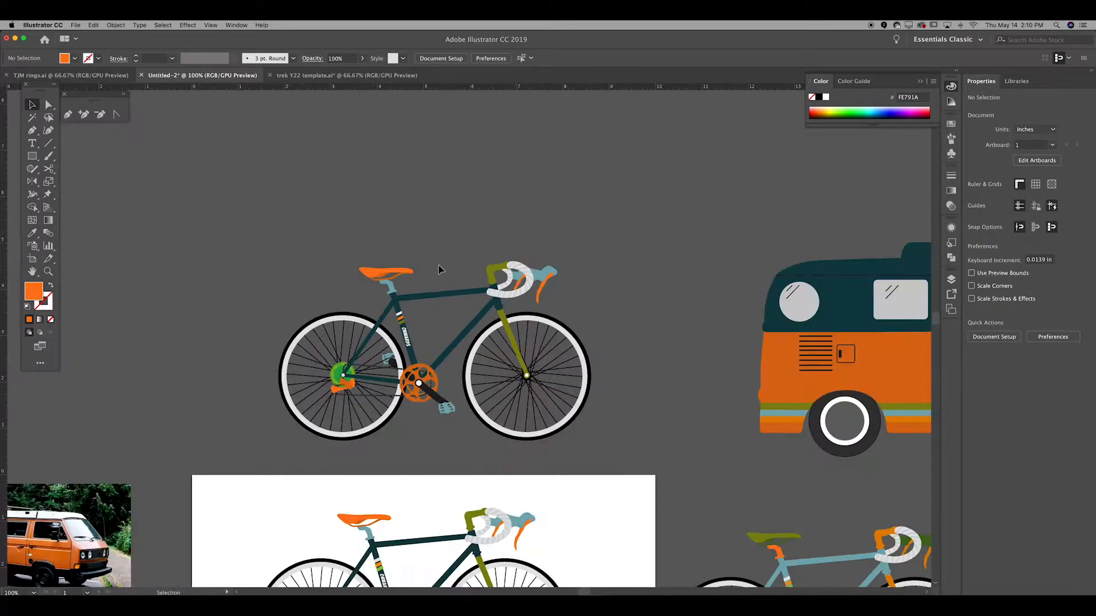
pyautogui.click(295, 317)
# Place two small, overlapping copies of the dark teal bike on the van's roof
pyautogui.hscroll(-2, 295, 317)
pyautogui.moveTo(440, 163); pyautogui.dragTo(355, 213)
pyautogui.moveTo(308, 253); pyautogui.dragTo(734, 186)
pyautogui.click(484, 170)
pyautogui.moveTo(653, 235); pyautogui.dragTo(587, 234)
pyautogui.click(291, 115)
pyautogui.hscroll(2, 291, 115)
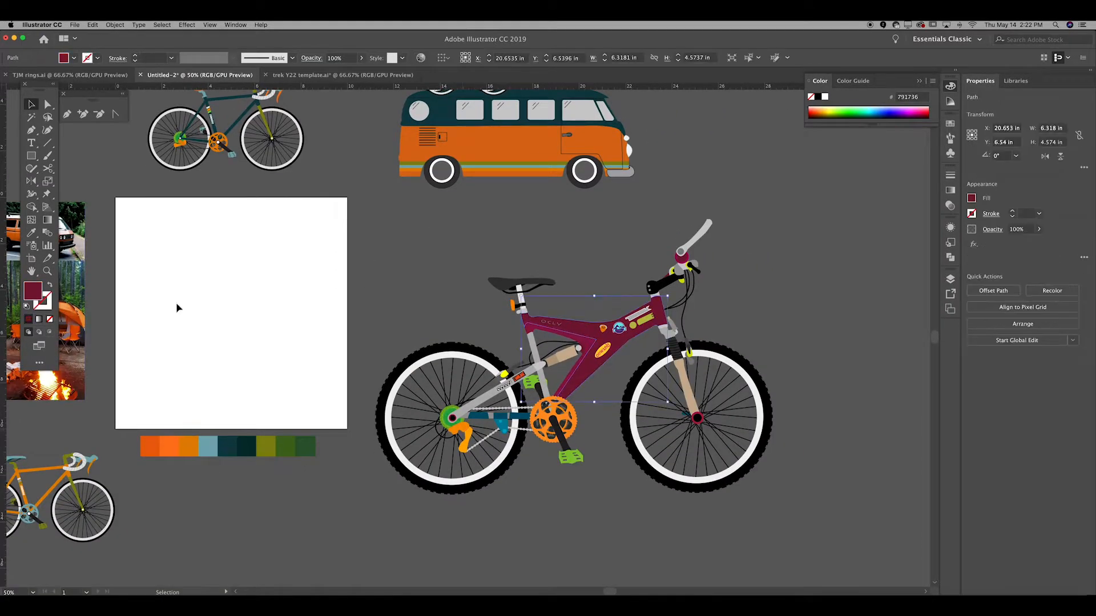
# Rearrange the artwork around the empty artboard, moving the road bike and van higher and the palette swatches further left
pyautogui.scroll(5, 176, 308)
pyautogui.moveTo(131, 160); pyautogui.dragTo(680, 352)
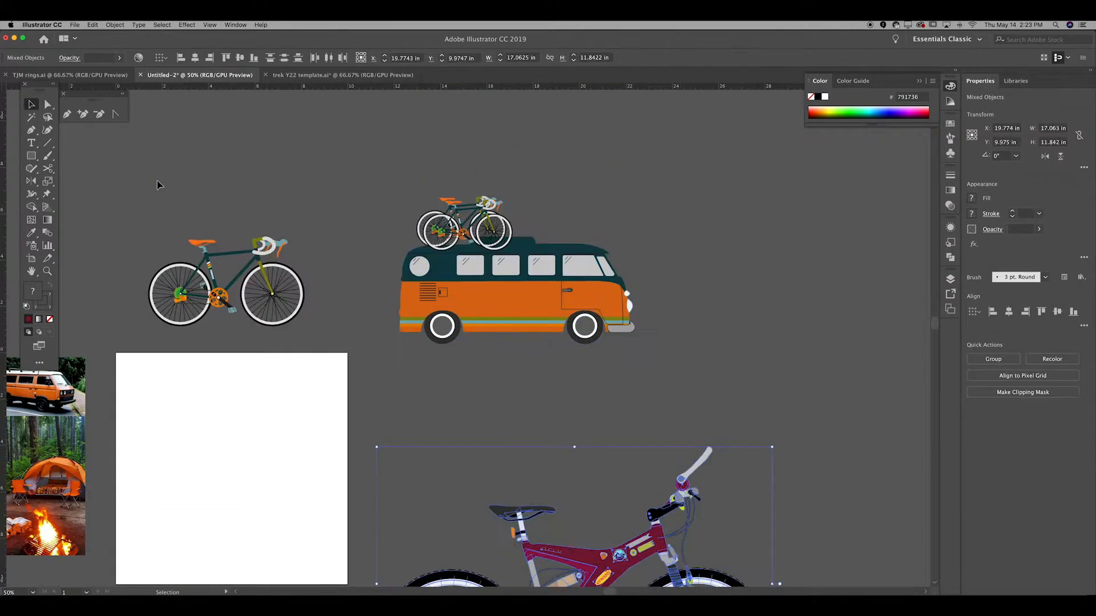
pyautogui.moveTo(341, 484); pyautogui.dragTo(339, 483)
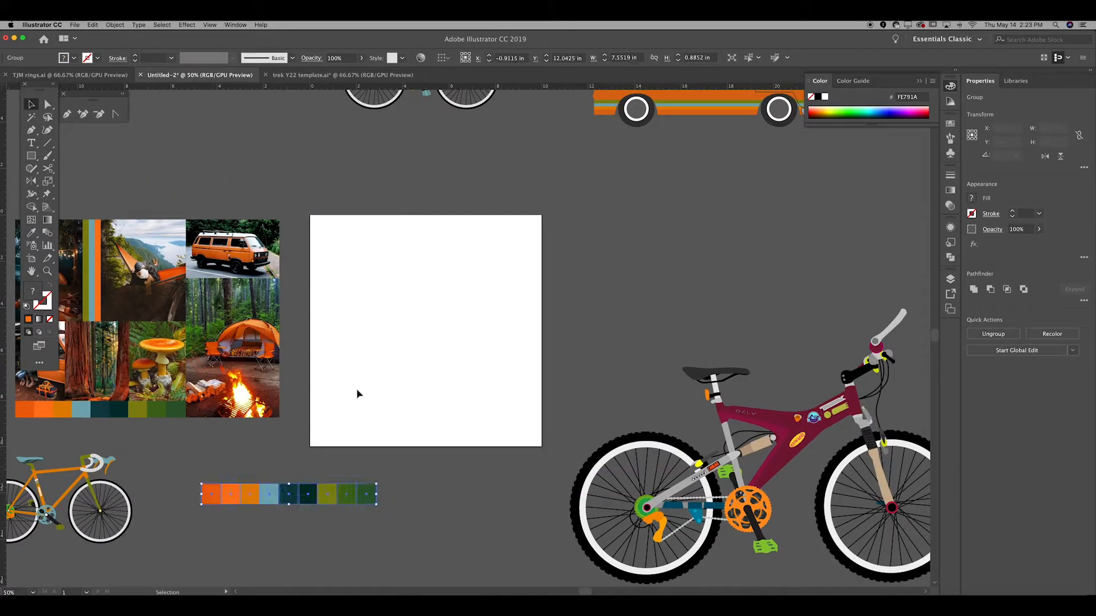
# Enlarge the artboard to hold the mountain bike, and place the bike on it with its frame recoloured dark teal
pyautogui.click(92, 25)
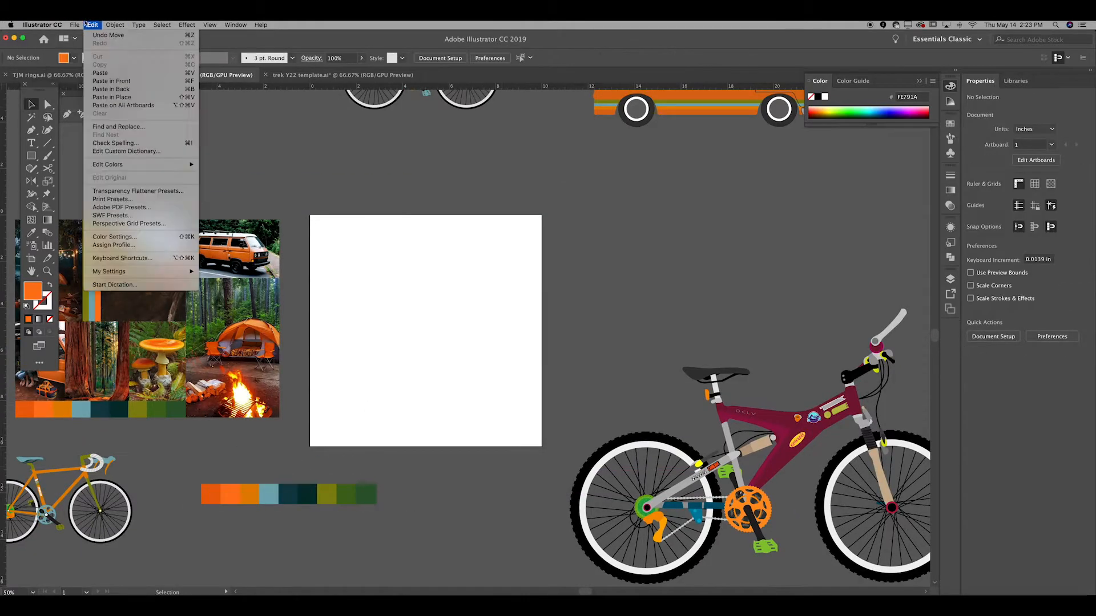
pyautogui.press('Escape')
pyautogui.hotkey('shift', 'o')
pyautogui.moveTo(541, 216); pyautogui.dragTo(744, 149)
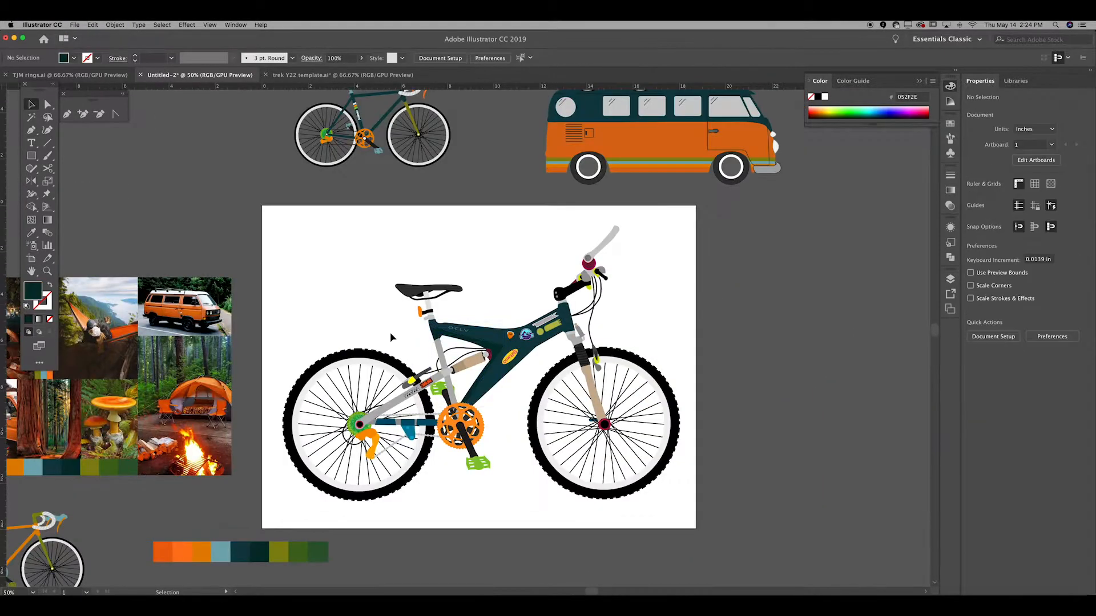
# Recolour the mountain bike's rear shock dark green and its lower fork legs olive
pyautogui.press('i')
pyautogui.click(317, 544)
pyautogui.click(404, 533)
pyautogui.click(594, 390)
pyautogui.press('i')
pyautogui.press('a')
# Try recolouring the black handlebar stem bright orange
pyautogui.click(490, 440)
pyautogui.click(575, 339)
pyautogui.press('i')
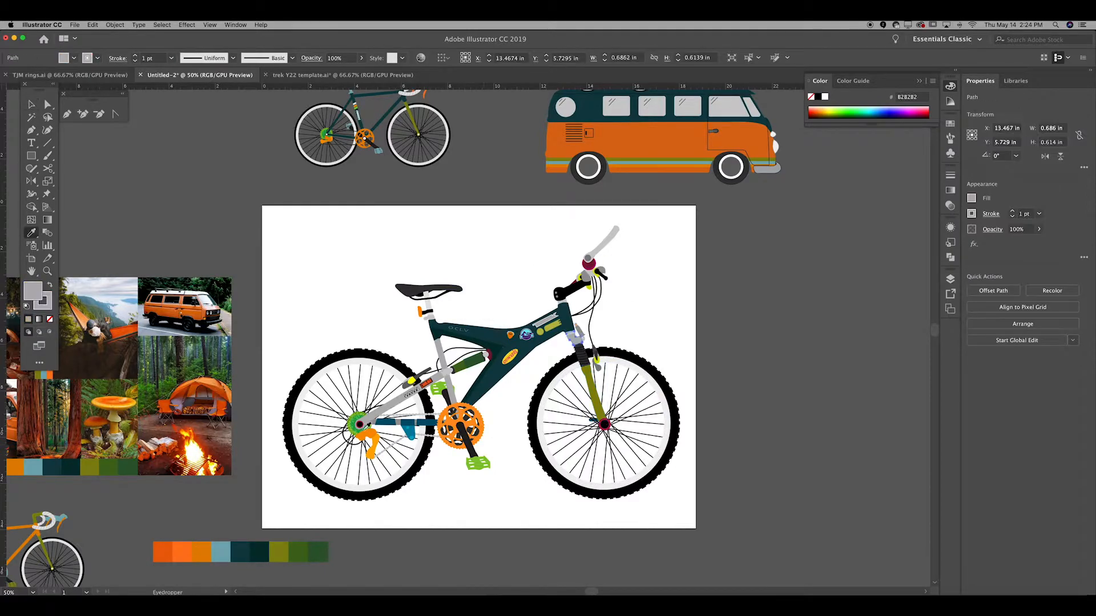
pyautogui.press('a')
pyautogui.click(564, 292)
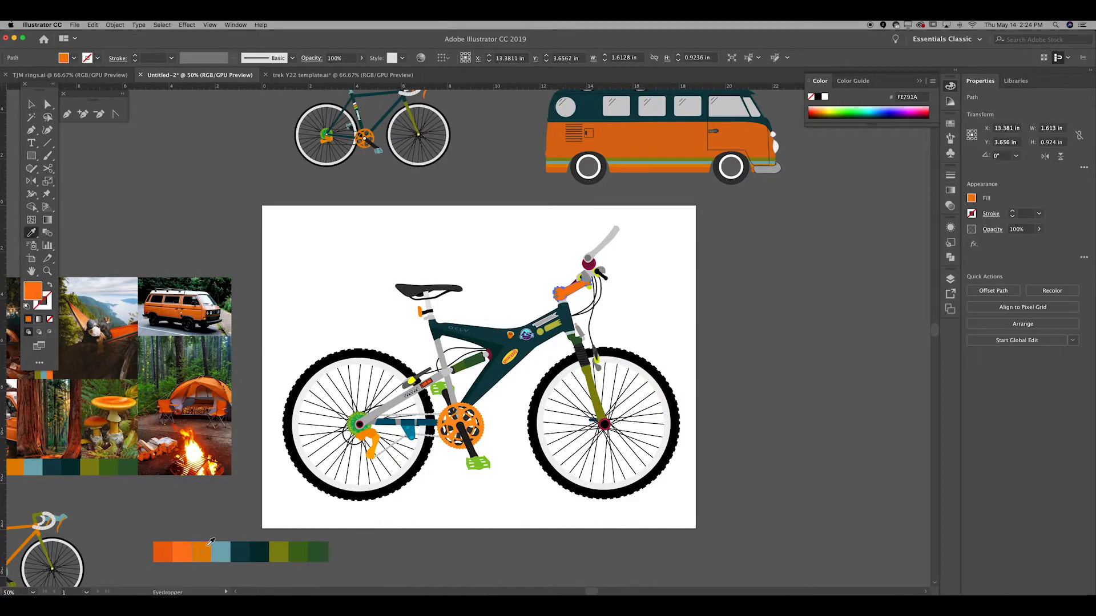
pyautogui.click(371, 536)
# Recolour the front fork's crown and lower legs bright orange from the palette
pyautogui.click(595, 390)
pyautogui.press('i')
pyautogui.click(182, 552)
pyautogui.press('v')
# Recolour the front wheel's hub ring and the front brake pad olive
pyautogui.scroll(4, 681, 430)
pyautogui.click(391, 421)
pyautogui.press('i')
pyautogui.click(132, 225)
pyautogui.scroll(-3, 185, 514)
pyautogui.click(30, 504)
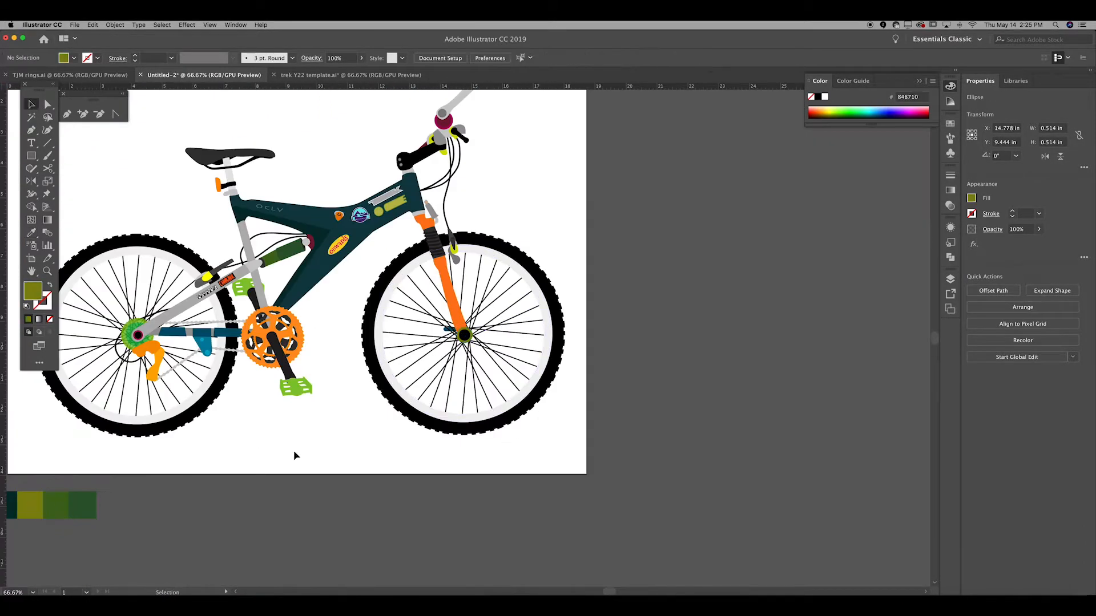
pyautogui.click(454, 247)
pyautogui.press('i')
pyautogui.click(26, 505)
pyautogui.press('v')
# Recolour both pedals of the mountain bike olive
pyautogui.click(296, 407)
pyautogui.keyDown('shift'); pyautogui.click(246, 307); pyautogui.keyUp('shift')
pyautogui.press('i')
pyautogui.hscroll(-5, 73, 457)
pyautogui.click(48, 522)
pyautogui.click(179, 520)
pyautogui.press('v')
# Recolour the small triangular bracket below the chainstay light blue, trying dark teal on it as well
pyautogui.click(373, 352)
pyautogui.click(112, 523)
pyautogui.press('v')
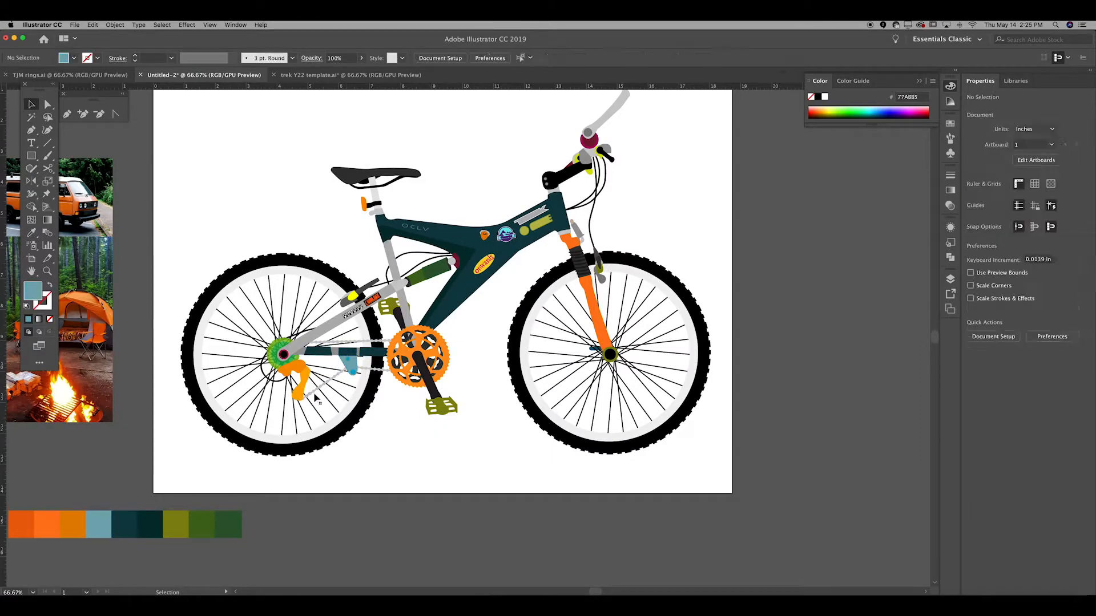
pyautogui.click(118, 477)
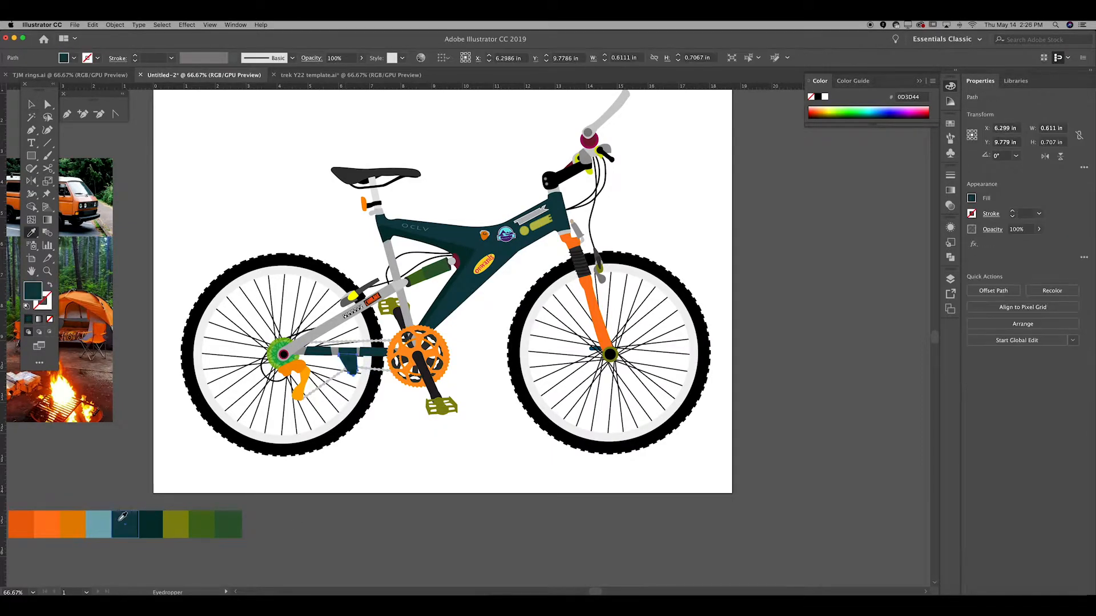
pyautogui.click(98, 524)
pyautogui.press('v')
pyautogui.click(157, 444)
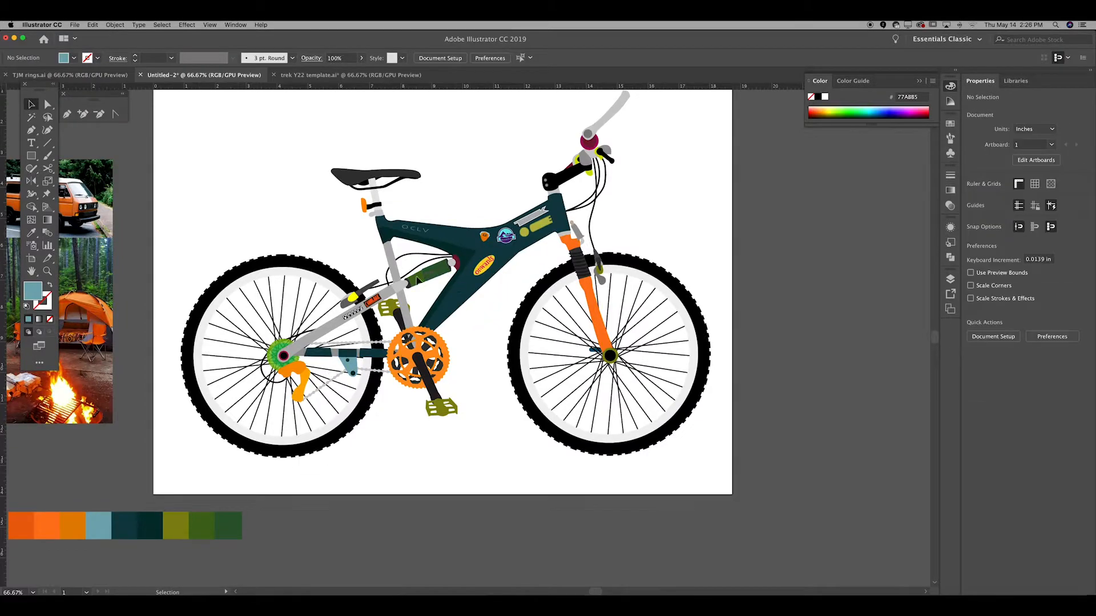
# Colour the rear section of the rear shock olive and its front section green
pyautogui.click(416, 278)
pyautogui.press('i')
pyautogui.click(175, 523)
pyautogui.click(436, 271)
pyautogui.press('i')
pyautogui.click(201, 523)
# Recolour the shock's rounded frame mount and the reflector on the seatpost bright orange
pyautogui.click(452, 260)
pyautogui.press('super+equal')
pyautogui.press('super+equal')
pyautogui.press('super+equal')
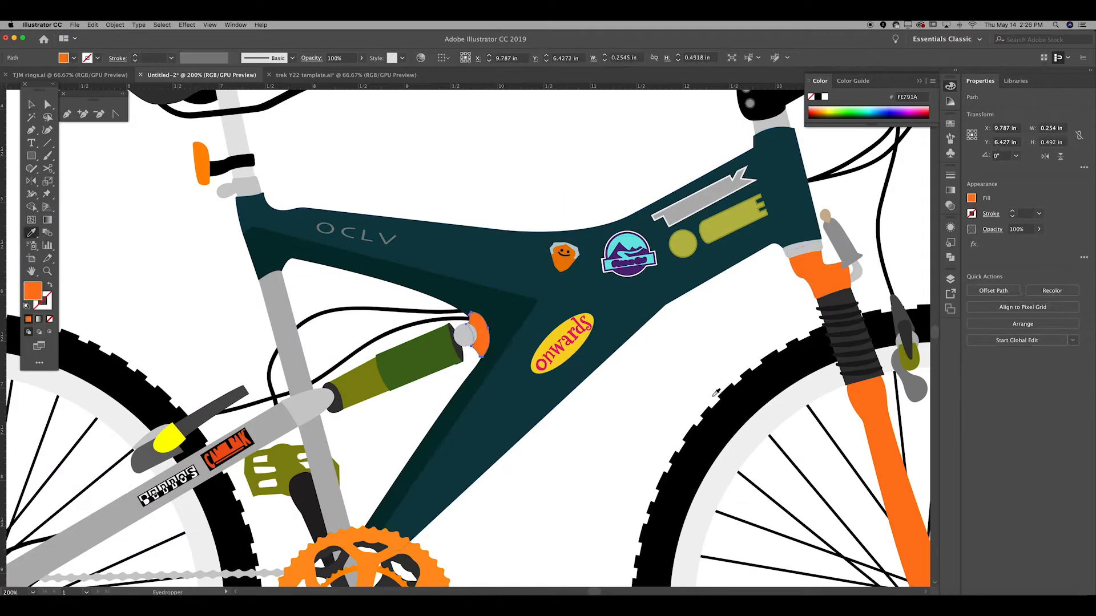
pyautogui.click(201, 164)
pyautogui.press('i')
pyautogui.click(481, 334)
pyautogui.scroll(5, 400, 319)
pyautogui.click(274, 220)
pyautogui.click(448, 530)
pyautogui.click(381, 245)
pyautogui.press('i')
pyautogui.click(506, 516)
pyautogui.press('v')
pyautogui.press('super+minus')
pyautogui.press('super+minus')
pyautogui.press('super+minus')
pyautogui.press('super+minus')
pyautogui.press('super+z')
pyautogui.press('super+z')
# Recolour the chainring with the amber-orange palette swatch
pyautogui.click(471, 439)
pyautogui.click(201, 566)
pyautogui.press('v')
pyautogui.click(216, 530)
pyautogui.click(204, 562)
pyautogui.press('v')
# Recolour the front fork's crown and lower legs amber orange
pyautogui.click(595, 402)
pyautogui.keyDown('shift'); pyautogui.click(576, 355); pyautogui.keyUp('shift')
pyautogui.press('i')
pyautogui.click(203, 566)
pyautogui.press('v')
# Try recolouring both pedals light blue
pyautogui.click(479, 479)
pyautogui.keyDown('shift'); pyautogui.click(438, 409); pyautogui.keyUp('shift')
pyautogui.press('i')
pyautogui.click(222, 567)
pyautogui.press('v')
pyautogui.click(297, 308)
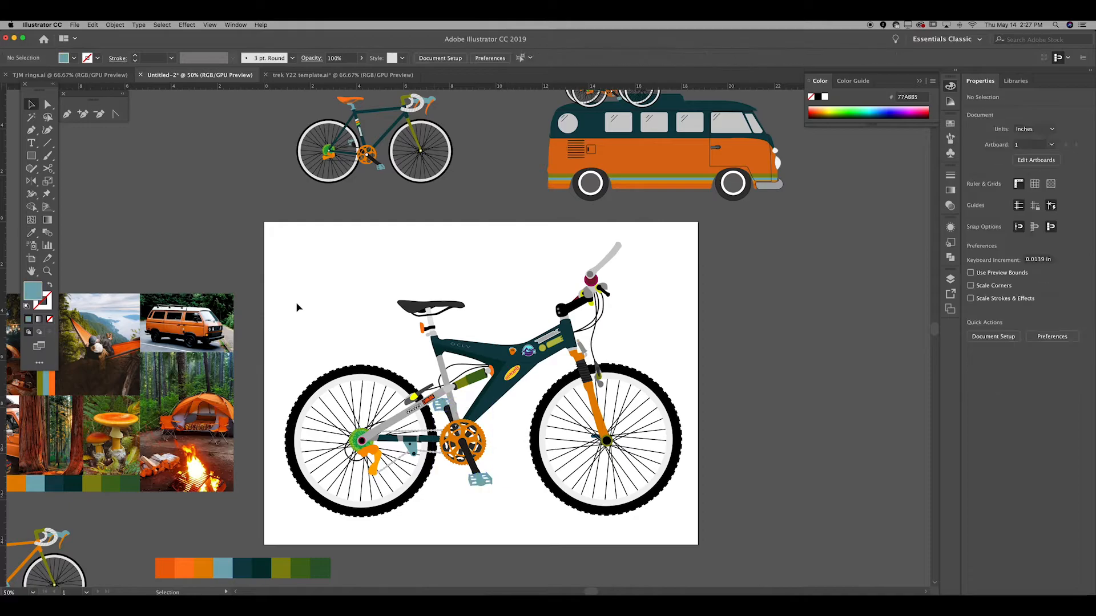
pyautogui.click(466, 345)
pyautogui.click(247, 508)
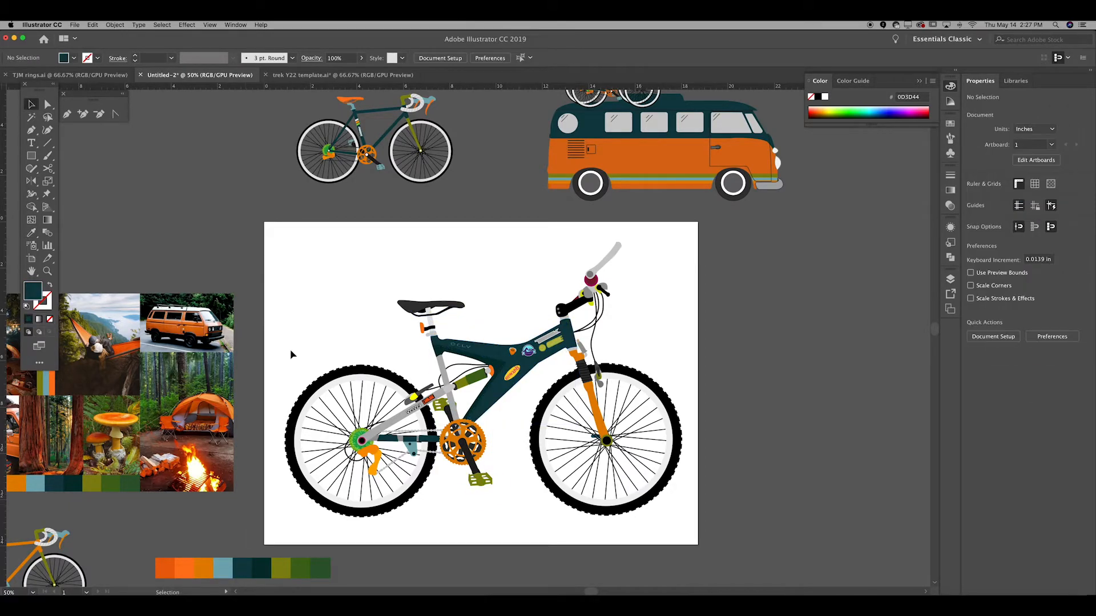
# Recolour the inner disc of the round magenta fitting on the handlebar orange
pyautogui.moveTo(402, 374); pyautogui.dragTo(712, 359)
pyautogui.click(714, 257)
pyautogui.press('super+plus')
pyautogui.press('super+plus')
pyautogui.press('super+plus')
pyautogui.press('super+plus')
pyautogui.click(514, 180)
pyautogui.press('i')
pyautogui.click(227, 455)
pyautogui.press('v')
pyautogui.click(481, 179)
pyautogui.press('super+minus')
pyautogui.click(502, 220)
pyautogui.press('i')
pyautogui.click(204, 485)
pyautogui.press('v')
# Try light blue on the round fitting's magenta ring and the magenta handlebar accent, and settle on an orange swatch
pyautogui.keyDown('shift'); pyautogui.click(501, 230); pyautogui.keyUp('shift')
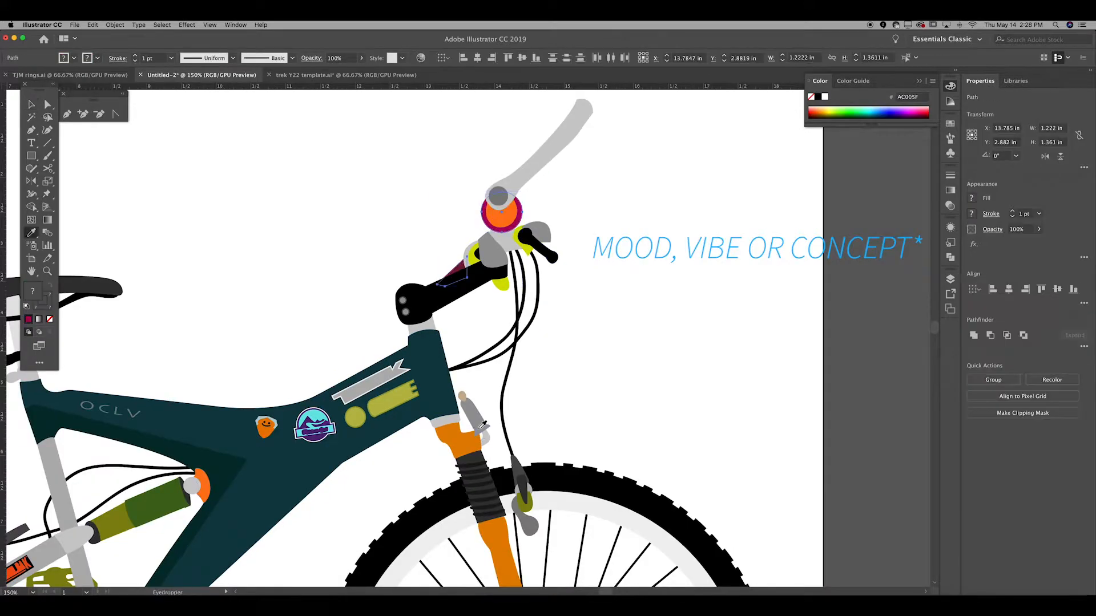
pyautogui.keyDown('shift'); pyautogui.click(502, 222); pyautogui.keyUp('shift')
pyautogui.click(502, 223)
pyautogui.click(472, 221)
pyautogui.click(485, 218)
pyautogui.keyDown('shift'); pyautogui.click(456, 268); pyautogui.keyUp('shift')
pyautogui.press('super+minus')
pyautogui.scroll(-5, 284, 419)
pyautogui.press('i')
pyautogui.click(219, 455)
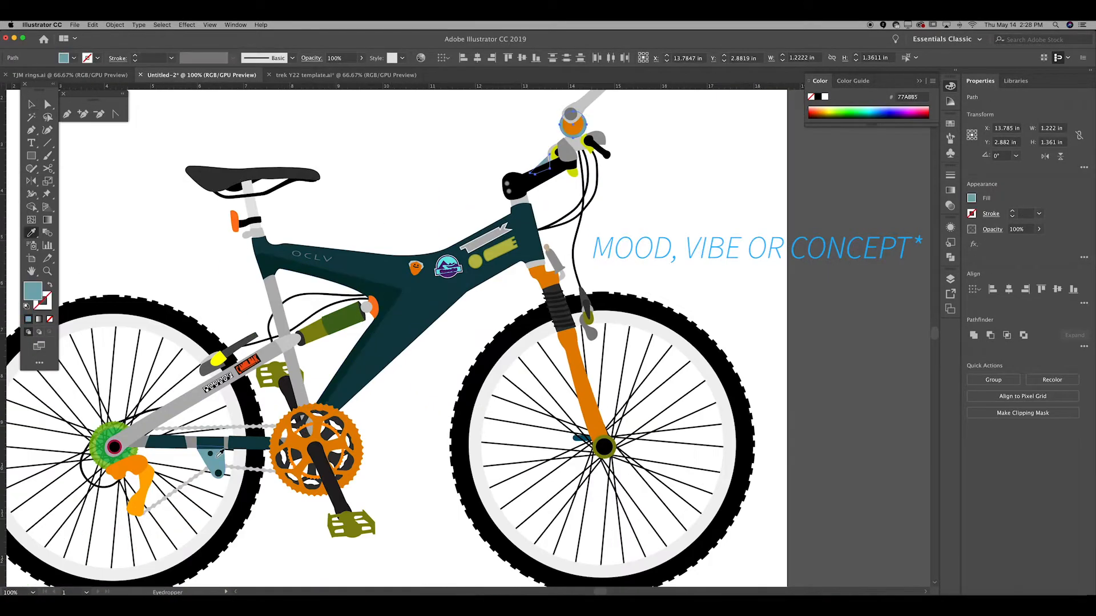
pyautogui.hscroll(-8, 233, 217)
pyautogui.scroll(-5, 232, 217)
pyautogui.click(166, 460)
pyautogui.scroll(7, 222, 433)
pyautogui.press('v')
# Recolour the three yellow brake and shifter pieces on the handlebar light blue
pyautogui.click(675, 282)
pyautogui.keyDown('shift'); pyautogui.click(657, 306); pyautogui.keyUp('shift')
pyautogui.keyDown('shift'); pyautogui.click(638, 288); pyautogui.keyUp('shift')
pyautogui.press('super+minus')
pyautogui.scroll(-5, 211, 467)
pyautogui.press('i')
pyautogui.click(117, 527)
pyautogui.click(280, 215)
# Recolour the fork's lower legs olive and the front hub ring amber orange
pyautogui.click(614, 320)
pyautogui.press('i')
pyautogui.click(195, 524)
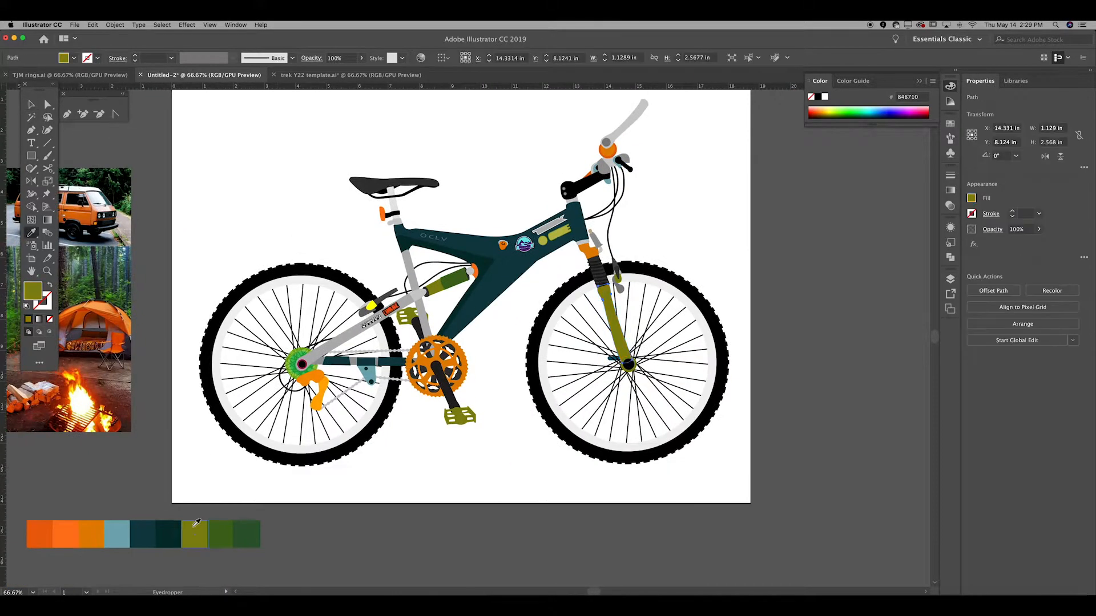
pyautogui.click(628, 364)
pyautogui.press('i')
pyautogui.press('v')
pyautogui.click(159, 477)
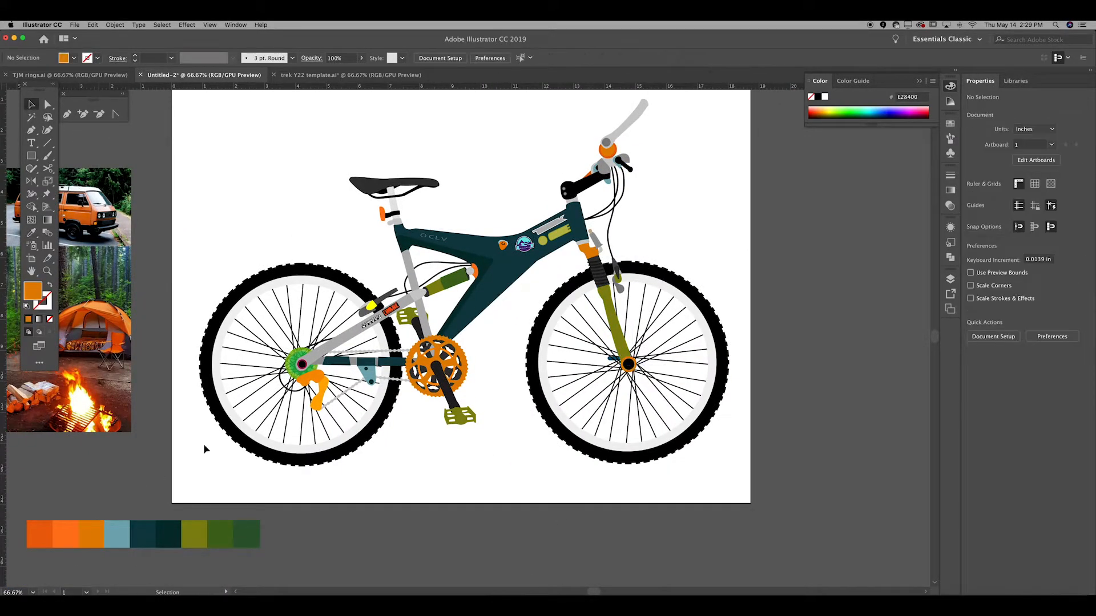
# Try recolouring the black handlebar stem light blue
pyautogui.click(582, 186)
pyautogui.press('i')
pyautogui.click(117, 528)
pyautogui.press('super+z')
# Recolour the grey bar end above the handlebar light blue
pyautogui.click(626, 123)
pyautogui.press('i')
pyautogui.click(117, 528)
pyautogui.click(126, 500)
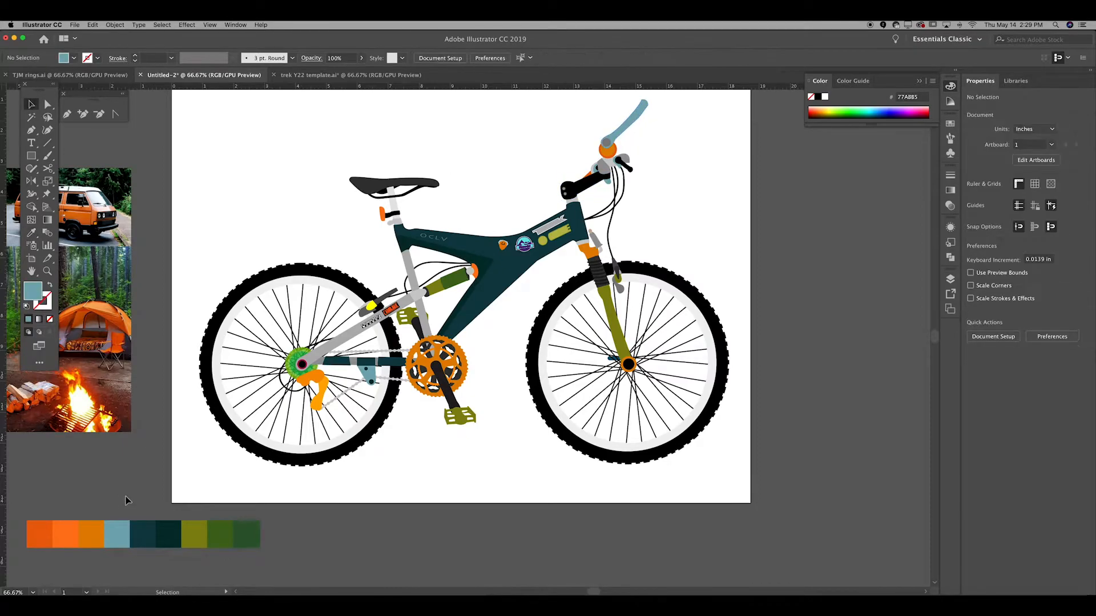
# Try recolouring the grey seat tube and seat post light blue
pyautogui.hscroll(2, 246, 146)
pyautogui.scroll(2, 246, 146)
pyautogui.click(385, 289)
pyautogui.press('i')
pyautogui.click(93, 551)
pyautogui.press('v')
pyautogui.click(129, 490)
pyautogui.click(369, 216)
pyautogui.press('i')
pyautogui.click(93, 551)
pyautogui.click(389, 388)
pyautogui.press('super+z')
pyautogui.press('super+z')
# Recolour the rear hub ring amber orange to match the chainring
pyautogui.press('super+equal')
pyautogui.press('super+equal')
pyautogui.click(300, 395)
pyautogui.press('i')
pyautogui.click(565, 448)
pyautogui.press('v')
pyautogui.press('super+minus')
pyautogui.press('super+minus')
pyautogui.press('super+equal')
pyautogui.press('super+equal')
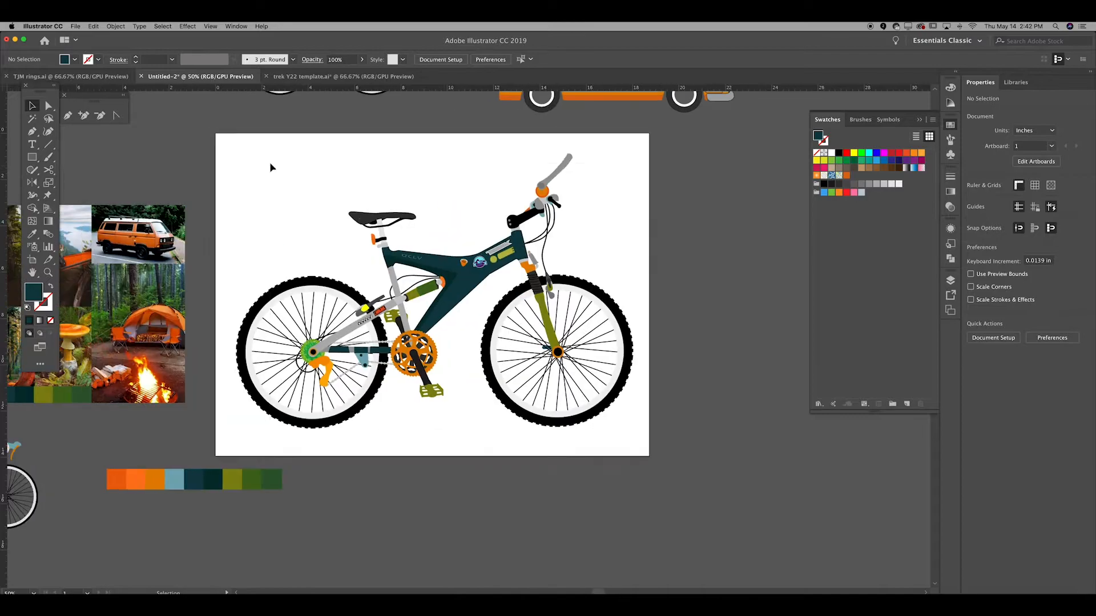
# Duplicate the whole mountain bike illustration and place the copy beside the artboard
pyautogui.moveTo(246, 154); pyautogui.dragTo(636, 437)
pyautogui.moveTo(423, 274); pyautogui.dragTo(799, 294)
pyautogui.click(594, 497)
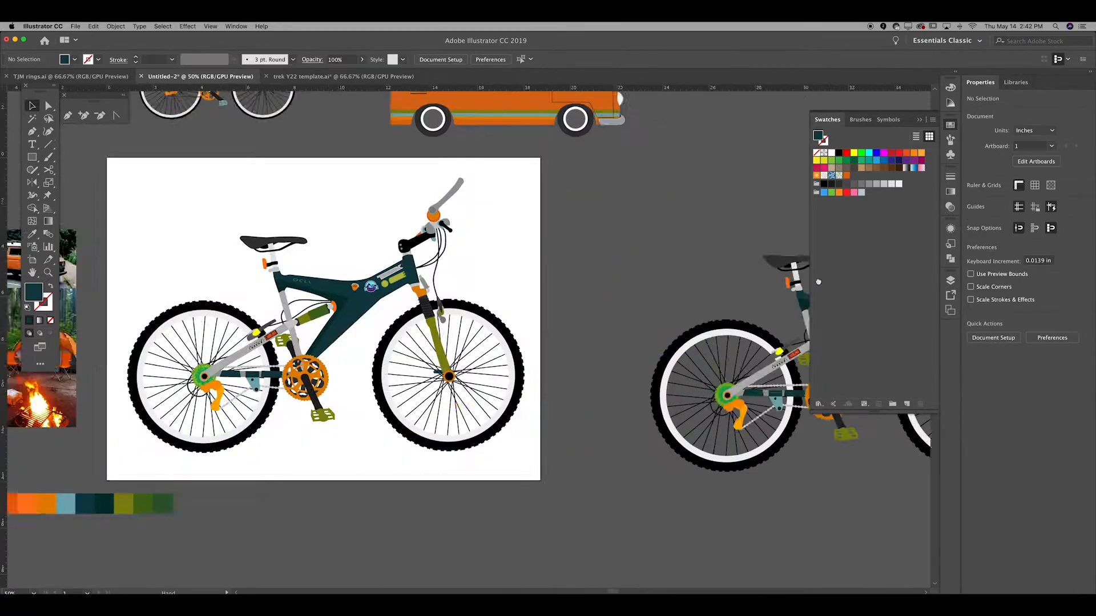
# Recolour the artboard bike's main frame amber orange and its inner shading deep orange
pyautogui.hscroll(-5, 434, 343)
pyautogui.click(542, 314)
pyautogui.press('v')
pyautogui.click(571, 522)
pyautogui.click(548, 317)
pyautogui.press('i')
pyautogui.click(236, 507)
pyautogui.press('v')
pyautogui.click(542, 517)
# Try recolouring the rear shock body dark teal
pyautogui.click(508, 317)
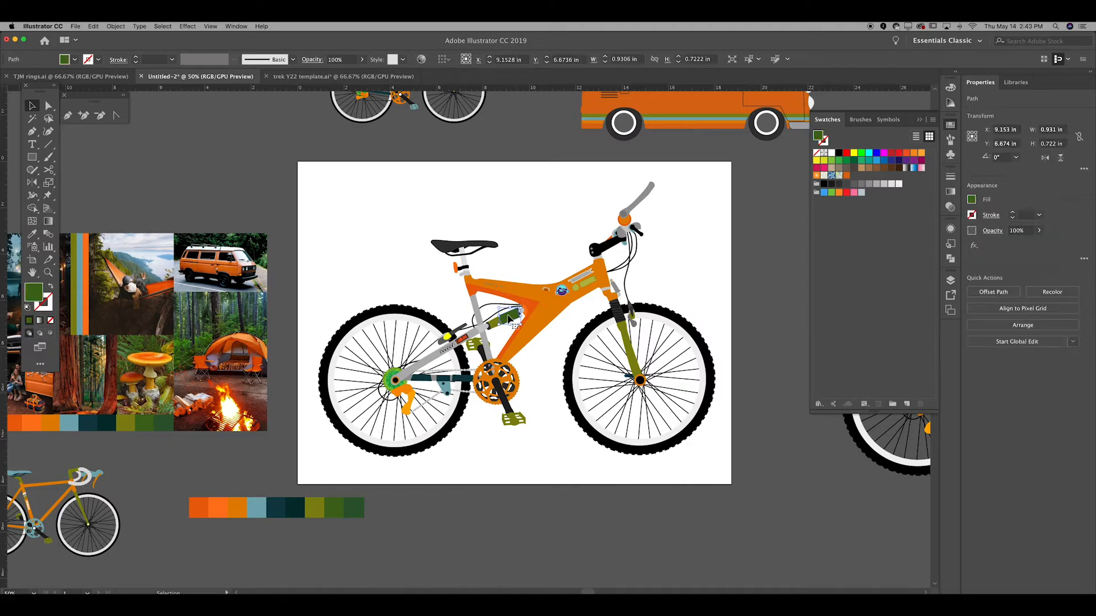
pyautogui.click(299, 503)
pyautogui.press('v')
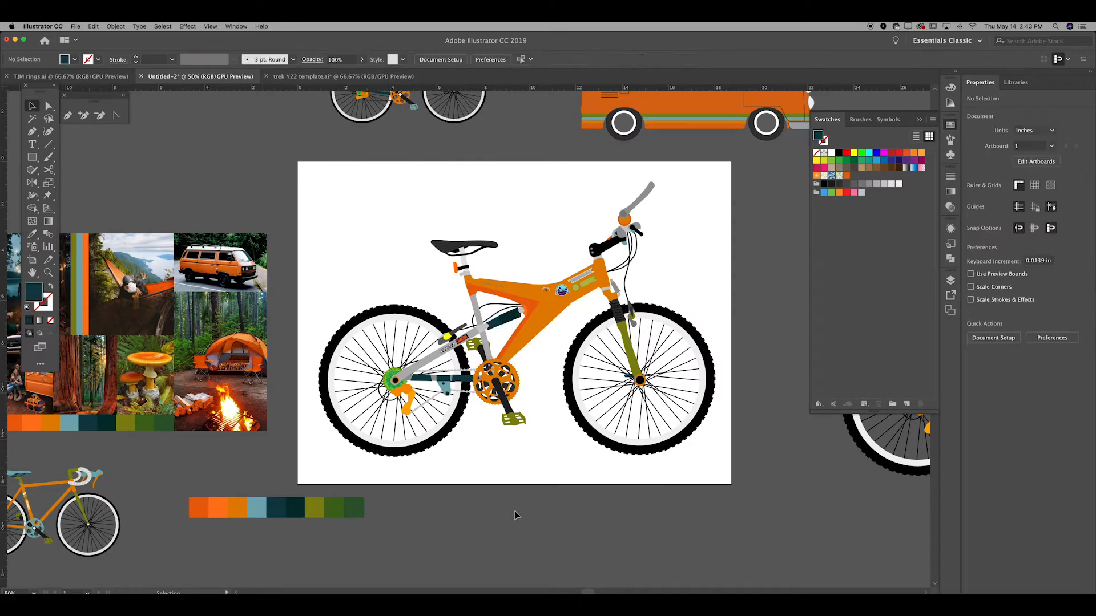
pyautogui.click(470, 509)
pyautogui.press('super+z')
pyautogui.press('super+z')
pyautogui.click(472, 508)
# Try recolouring the front fork's olive legs light blue
pyautogui.click(626, 338)
pyautogui.keyDown('shift'); pyautogui.click(612, 294); pyautogui.keyUp('shift')
pyautogui.press('i')
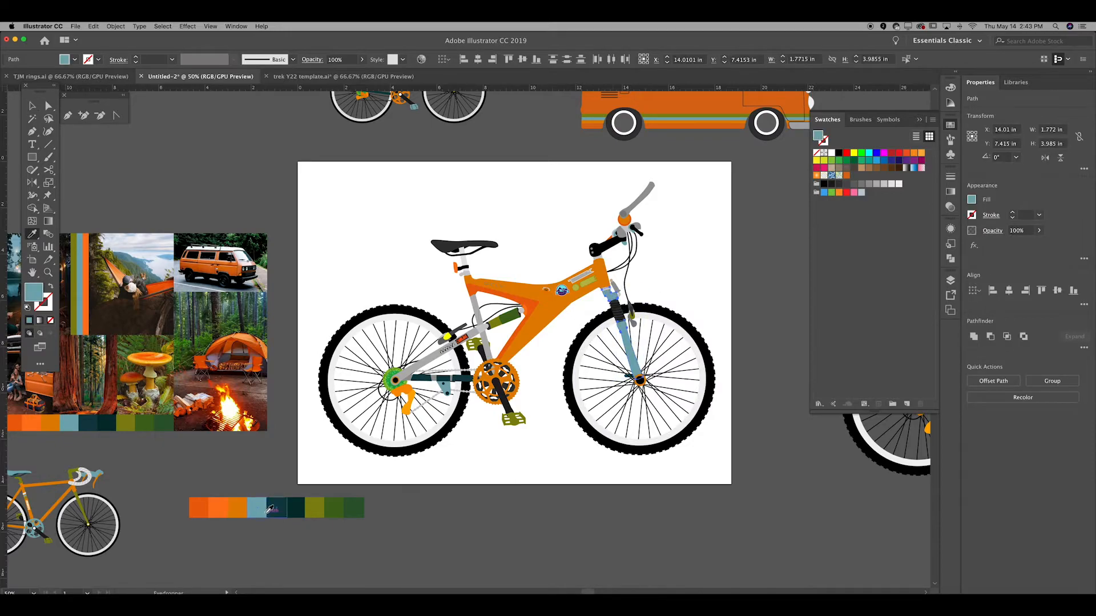
pyautogui.press('v')
pyautogui.click(472, 511)
# Try recolouring the amber chainring light blue
pyautogui.click(510, 394)
pyautogui.press('i')
pyautogui.click(260, 508)
pyautogui.press('v')
pyautogui.click(489, 518)
# Recolour the chainring dark teal
pyautogui.click(507, 395)
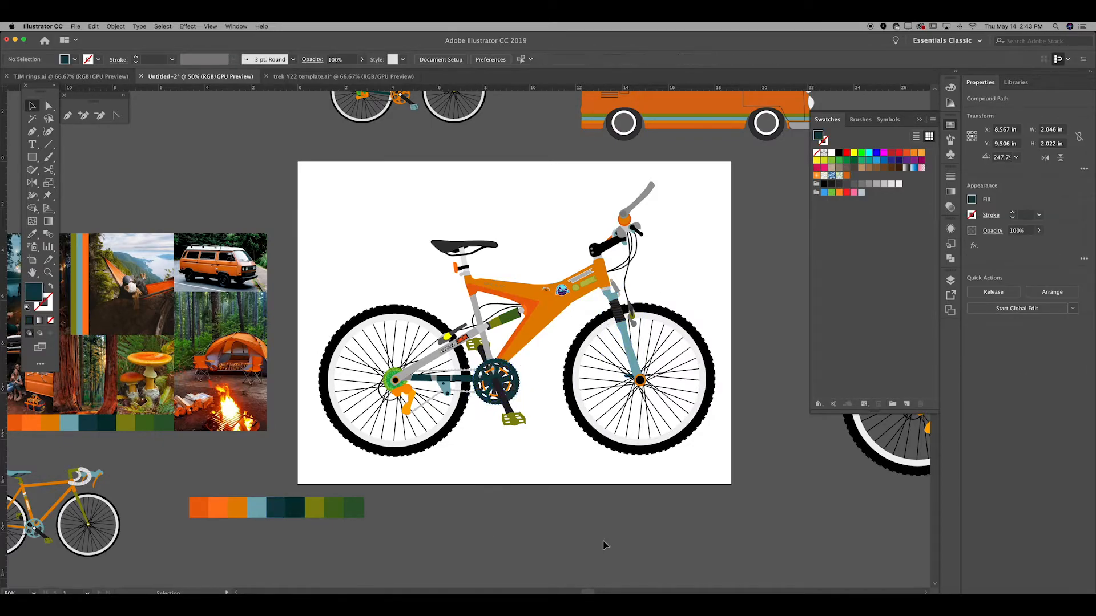
pyautogui.click(498, 395)
pyautogui.press('i')
pyautogui.click(265, 515)
pyautogui.press('v')
pyautogui.click(458, 517)
# Recolour both front fork leg shapes dark teal
pyautogui.scroll(2, 459, 517)
pyautogui.click(613, 359)
pyautogui.keyDown('shift'); pyautogui.click(602, 329); pyautogui.keyUp('shift')
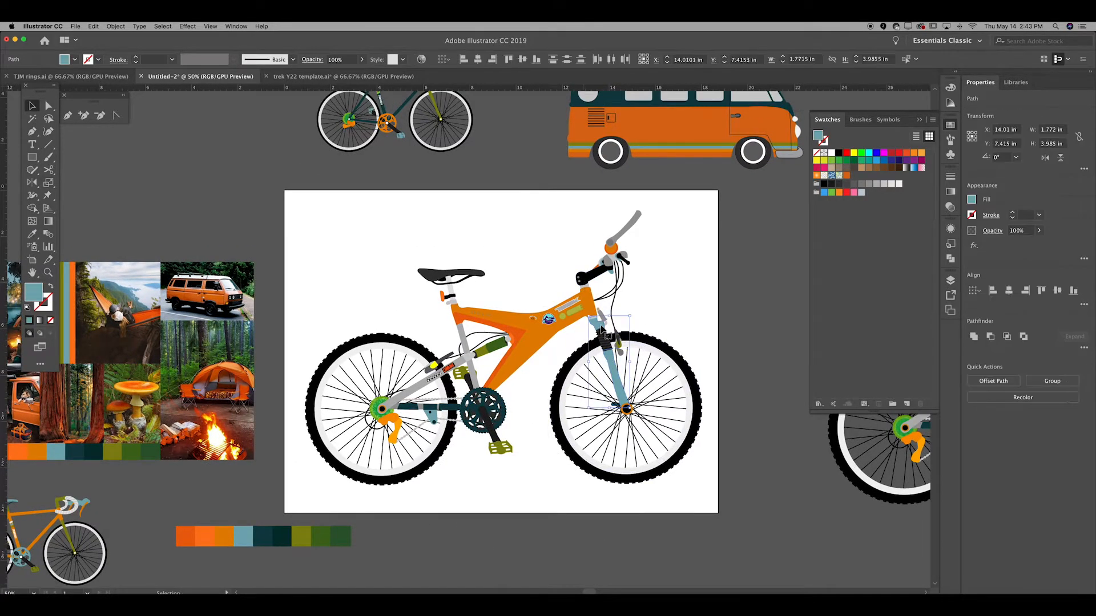
pyautogui.hscroll(2, 399, 283)
# Recolour the black saddle olive and its rails dark green
pyautogui.click(378, 280)
pyautogui.press('v')
pyautogui.click(419, 281)
pyautogui.press('v')
# Recolour the grey bar end above the handlebar light blue on the orange-framed bike
pyautogui.click(572, 235)
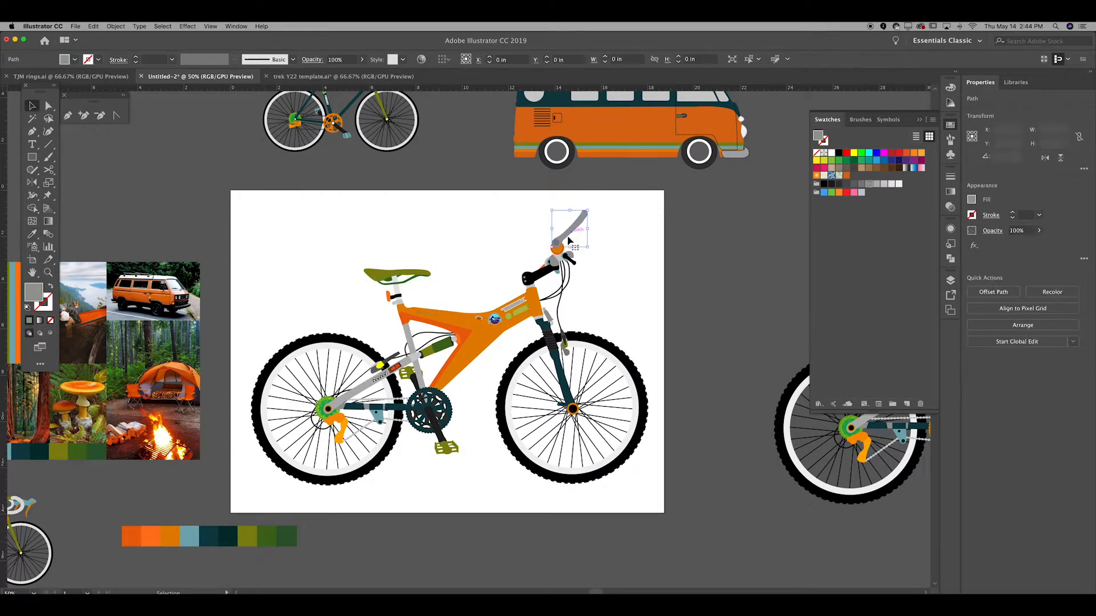
pyautogui.press('v')
pyautogui.click(352, 512)
# Recolour the shock mount on the frame light blue, matching the bracket under the chainstay
pyautogui.press('super+=')
pyautogui.press('super+=')
pyautogui.press('super+=')
pyautogui.click(395, 344)
pyautogui.press('i')
pyautogui.click(150, 569)
pyautogui.press('v')
pyautogui.click(498, 419)
# Recolour the headset pieces below and above the frame's head tube light blue
pyautogui.hscroll(2, 499, 418)
pyautogui.click(572, 305)
pyautogui.press('i')
pyautogui.click(333, 376)
pyautogui.press('v')
pyautogui.click(549, 210)
pyautogui.press('i')
pyautogui.click(333, 377)
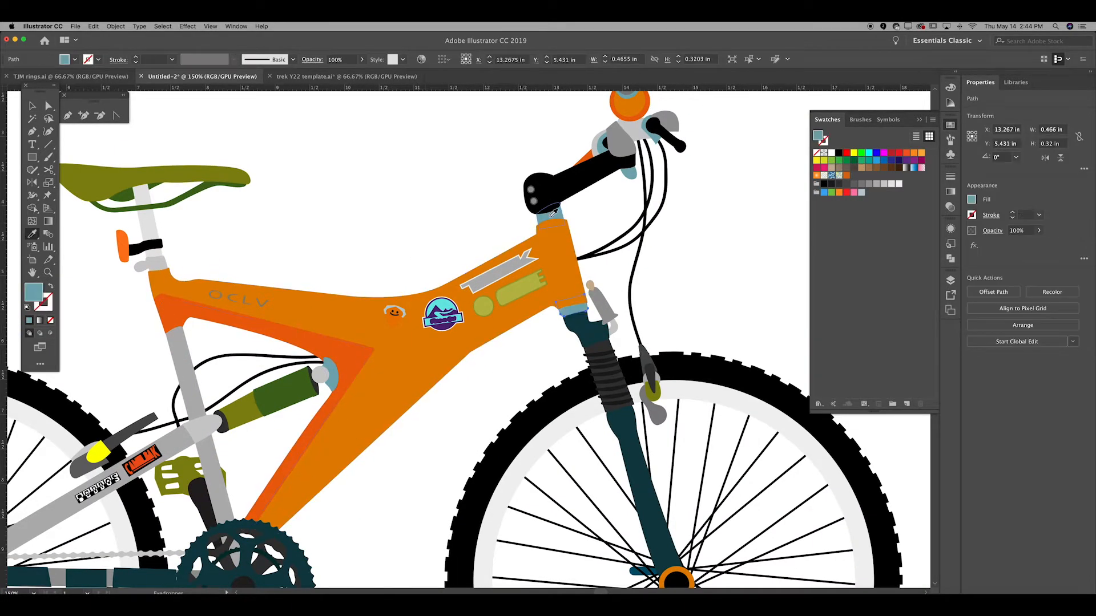
# Recolour the dark teal chainstay segments olive to match the rear shock
pyautogui.hscroll(-2, 451, 361)
pyautogui.click(269, 506)
pyautogui.press('i')
pyautogui.click(373, 340)
pyautogui.press('v')
pyautogui.click(507, 428)
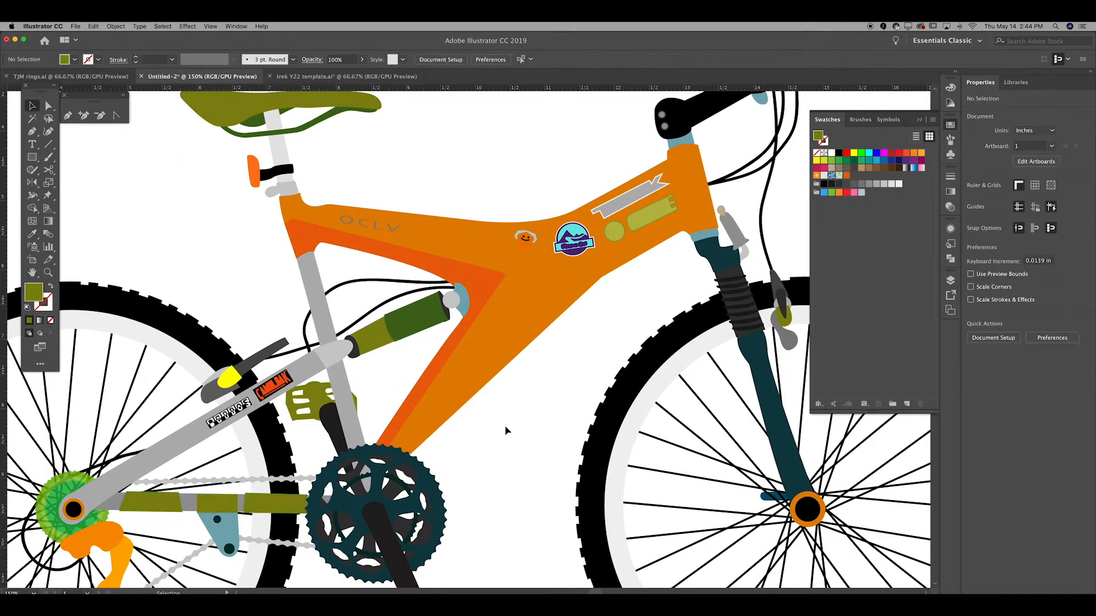
# Recolour the grey seat tube and seat post light blue to match the shock mount
pyautogui.hscroll(-2, 506, 428)
pyautogui.click(388, 371)
pyautogui.press('i')
pyautogui.click(532, 361)
pyautogui.click(350, 215)
pyautogui.press('i')
pyautogui.click(377, 341)
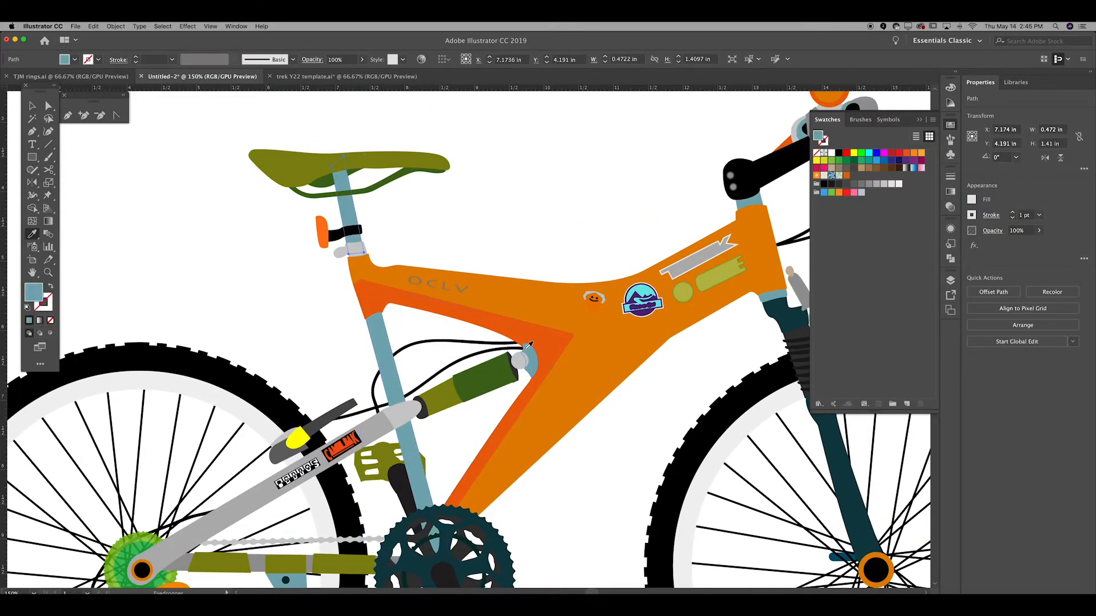
# Recolour the grey rear swingarm light blue to match the seat tube
pyautogui.scroll(-2, 285, 422)
pyautogui.click(257, 457)
pyautogui.press('i')
pyautogui.click(381, 308)
pyautogui.press('super+minus')
pyautogui.press('super+minus')
pyautogui.press('super+minus')
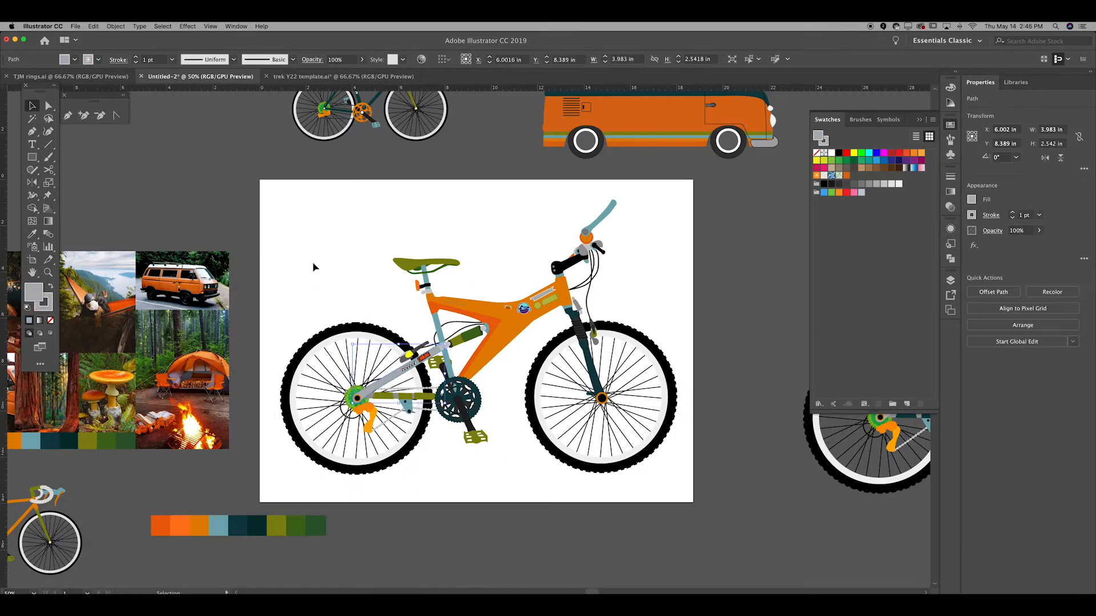
# Try the chainring in other palette colours, including olive
pyautogui.hscroll(2, 355, 272)
pyautogui.click(427, 392)
pyautogui.press('i')
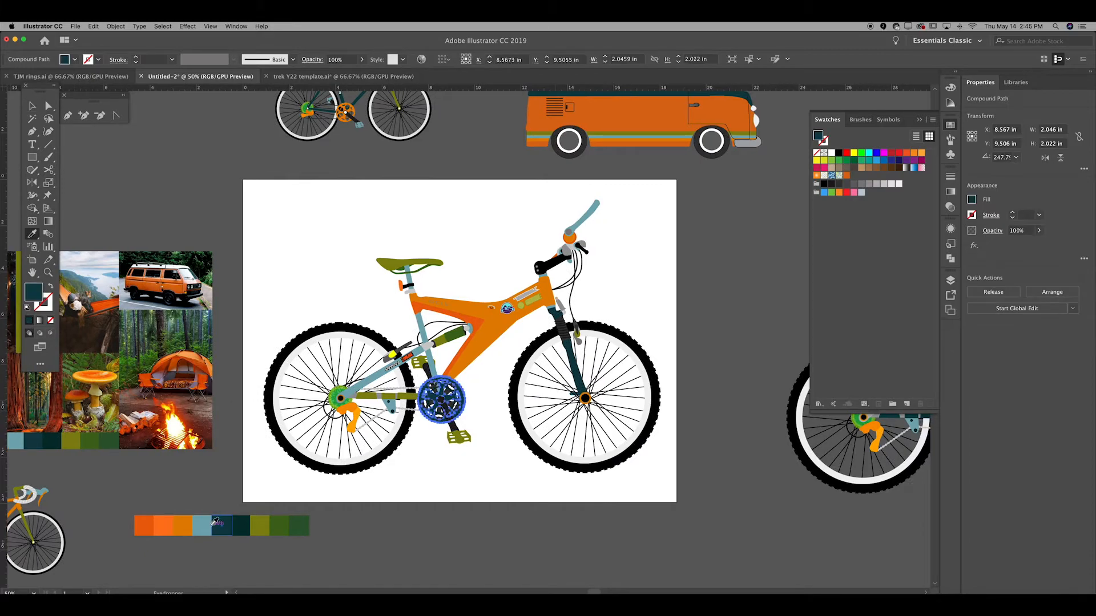
pyautogui.press('super+z')
pyautogui.click(406, 506)
pyautogui.click(457, 414)
pyautogui.press('i')
pyautogui.click(260, 525)
pyautogui.press('v')
pyautogui.click(425, 459)
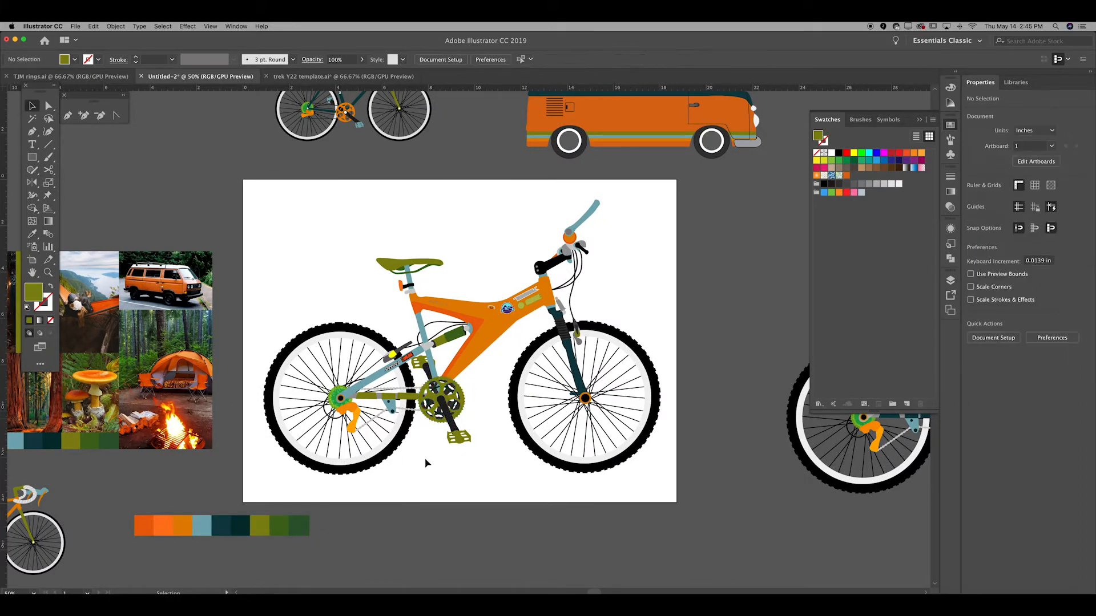
pyautogui.click(187, 523)
pyautogui.press('v')
pyautogui.click(391, 568)
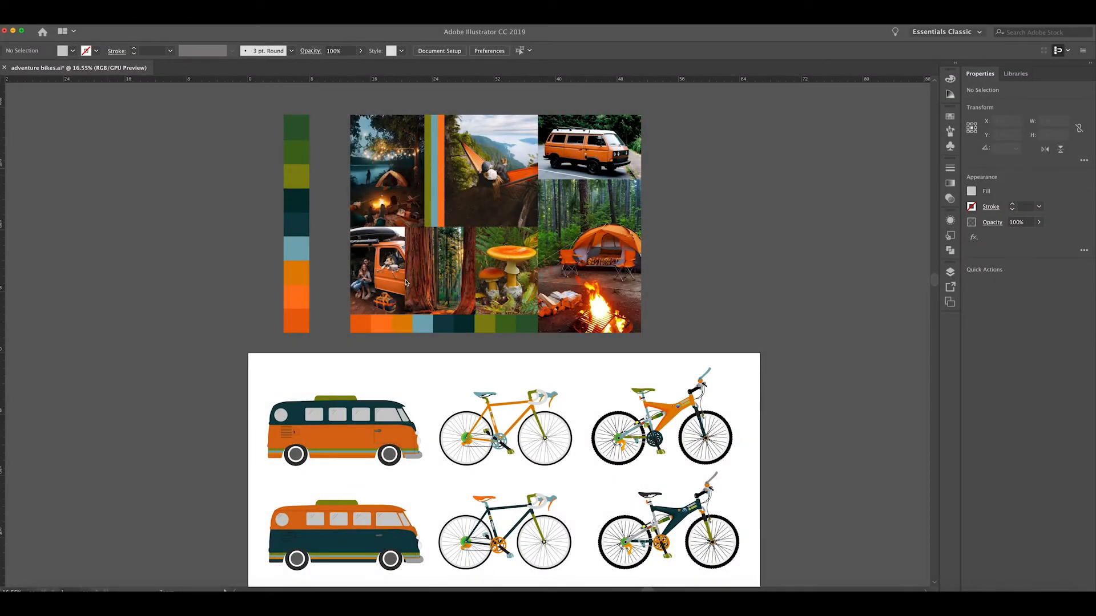
# Examine the mood board and palette alongside the finished colour variations of the van, road bike and mountain bike
pyautogui.click(482, 174)
pyautogui.moveTo(455, 178); pyautogui.dragTo(540, 203)
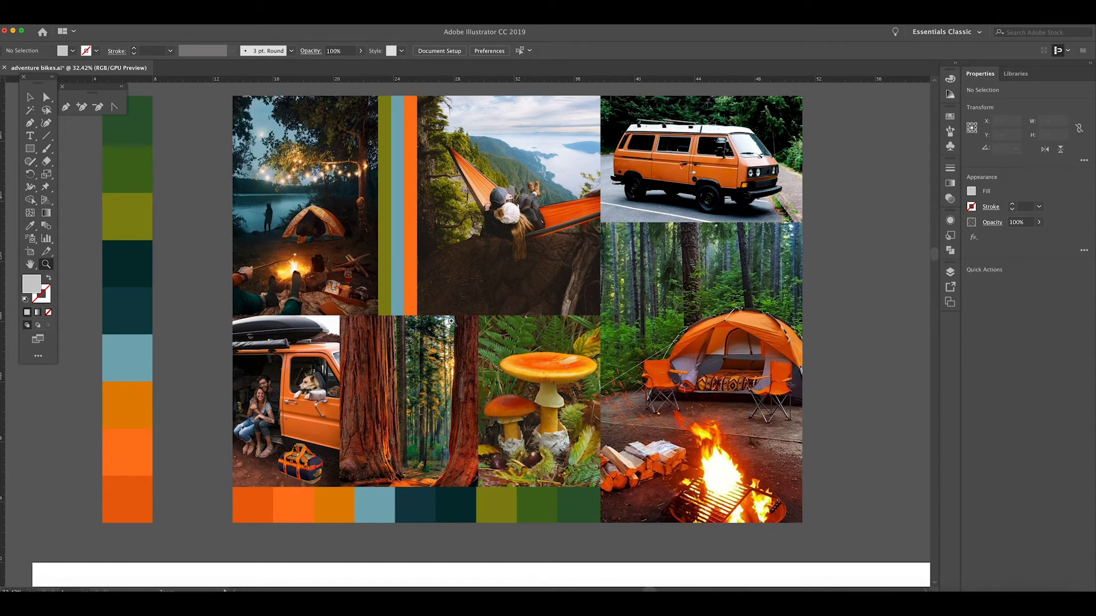
pyautogui.moveTo(536, 330); pyautogui.dragTo(437, 135)
pyautogui.moveTo(460, 361); pyautogui.dragTo(464, 226)
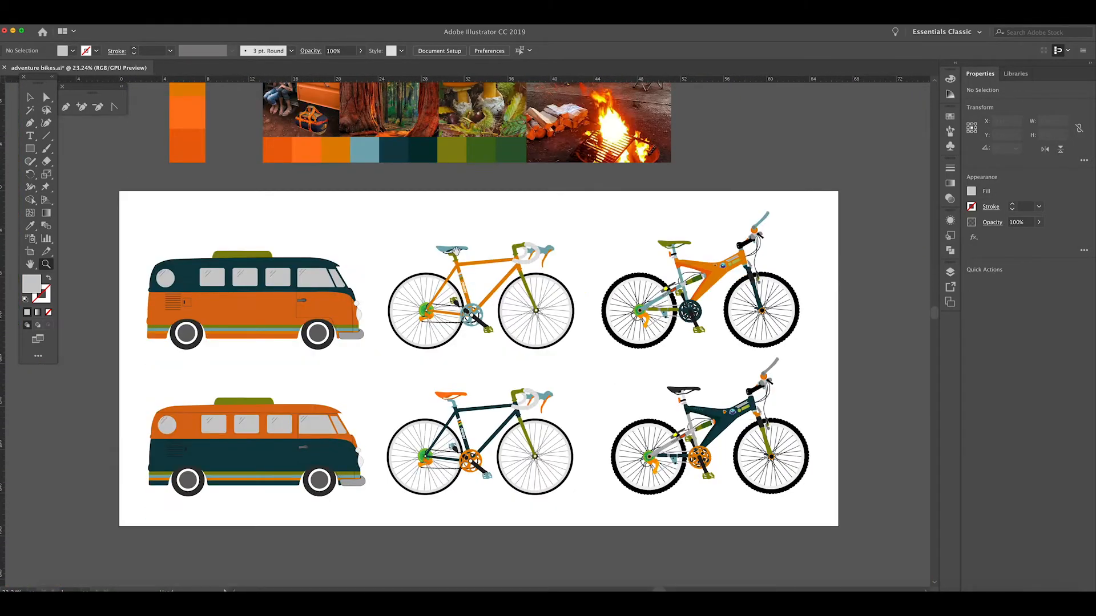
pyautogui.moveTo(266, 307); pyautogui.dragTo(282, 307)
pyautogui.moveTo(587, 300); pyautogui.dragTo(279, 275)
pyautogui.moveTo(522, 270); pyautogui.dragTo(502, 359)
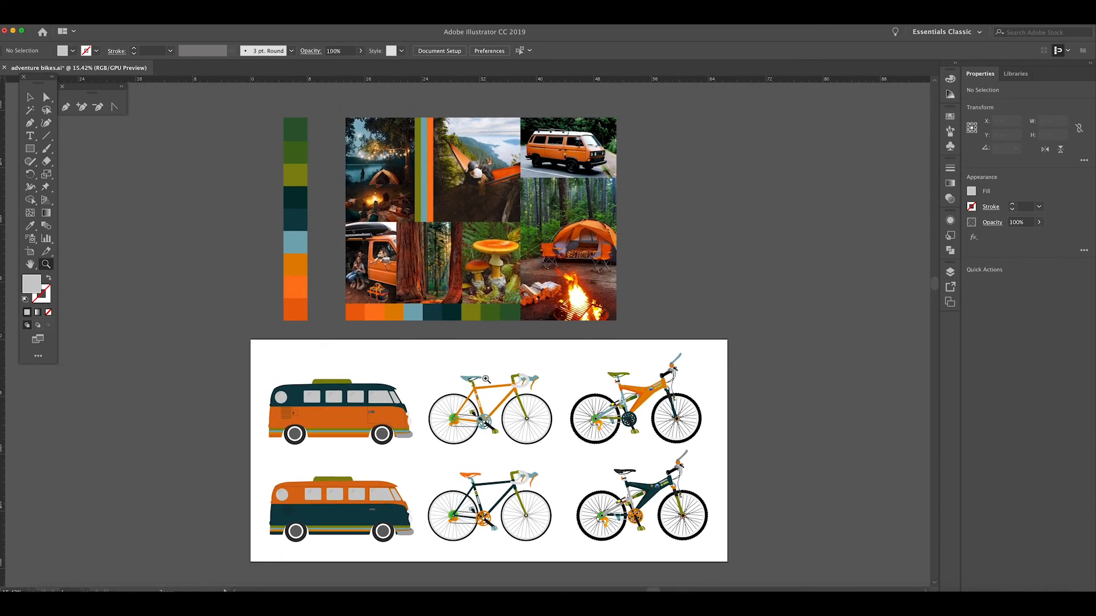